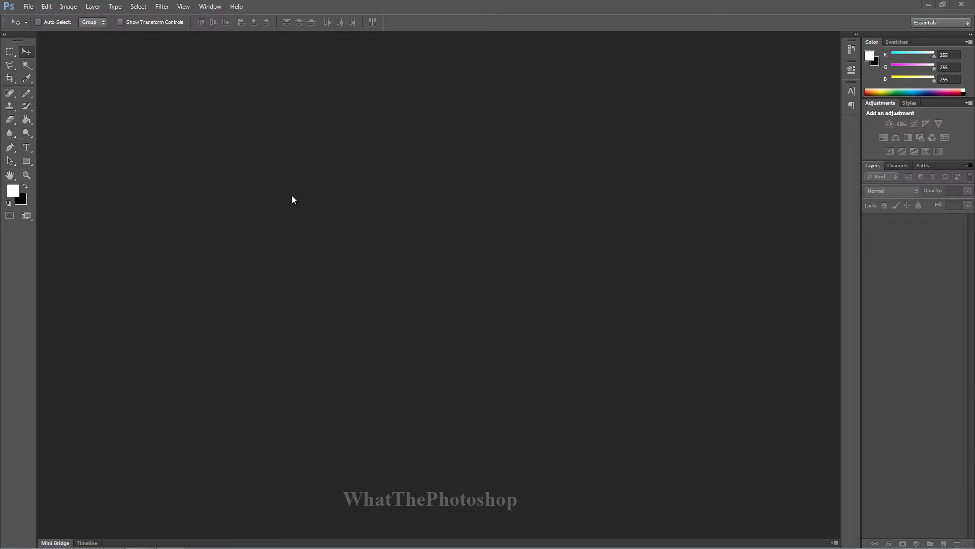
- Create a new RGB document, 1280 × 720 pixels at 72 ppi, with White background contents
click(29, 8)
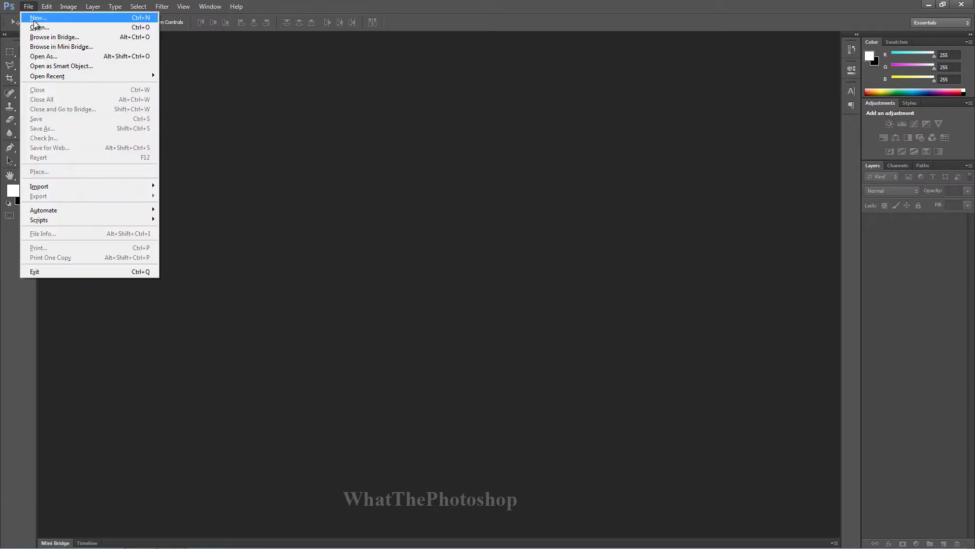
click(35, 18)
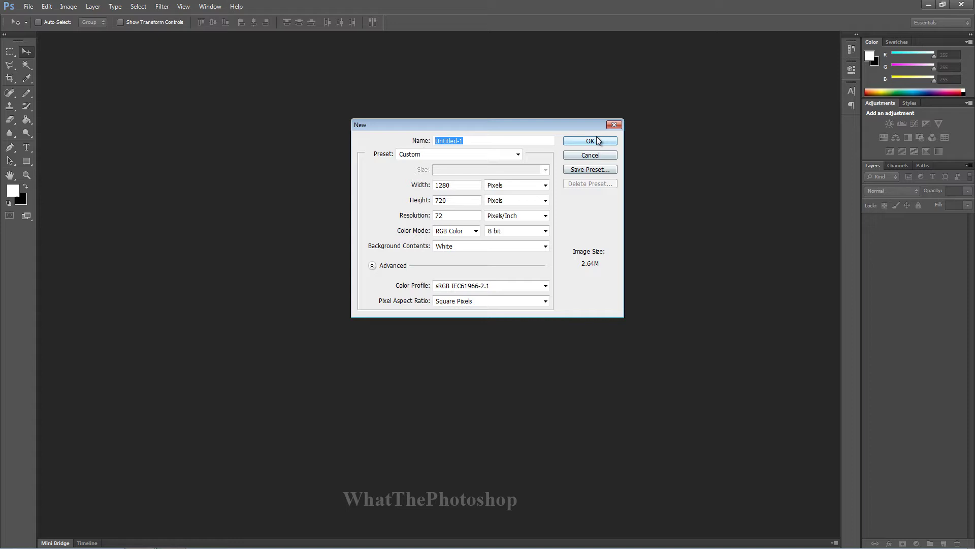
click(28, 7)
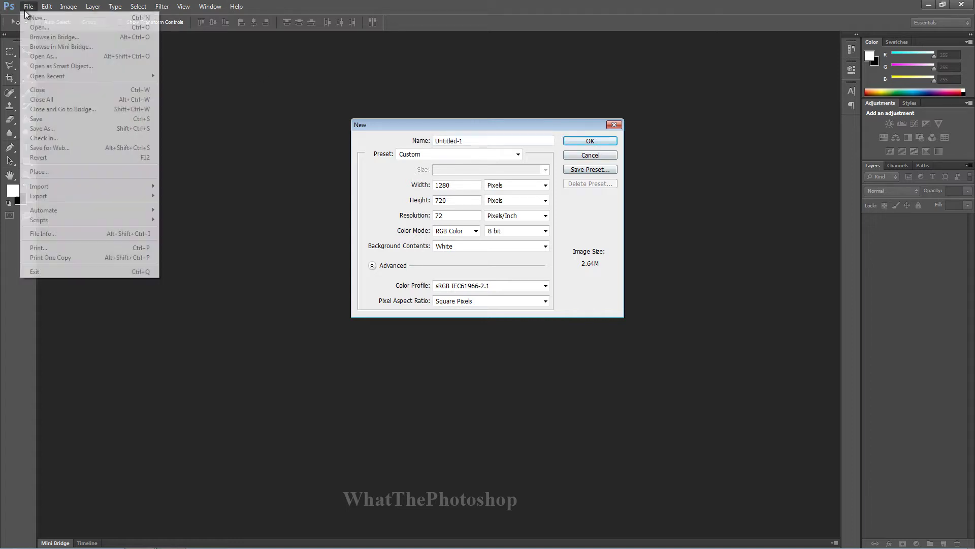
click(476, 126)
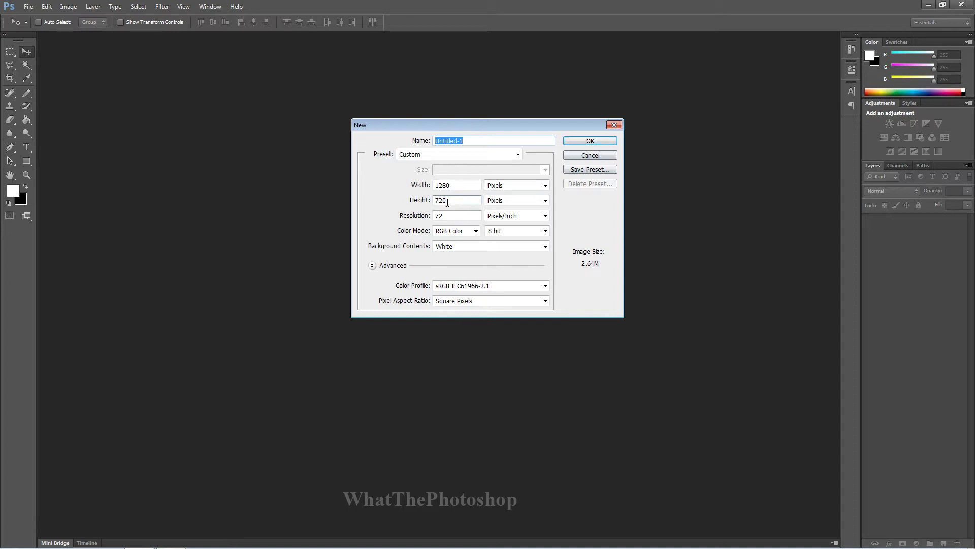
click(545, 185)
click(545, 195)
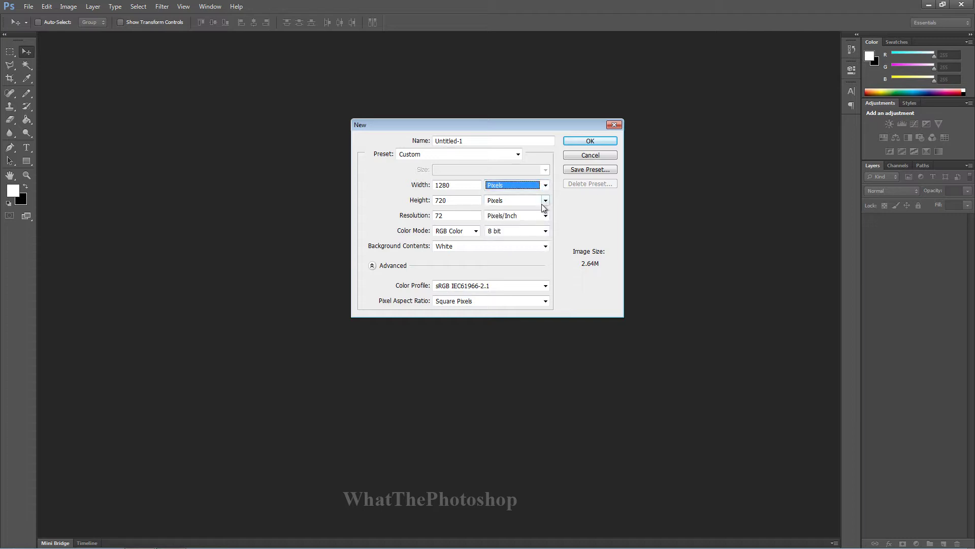
click(513, 247)
click(514, 255)
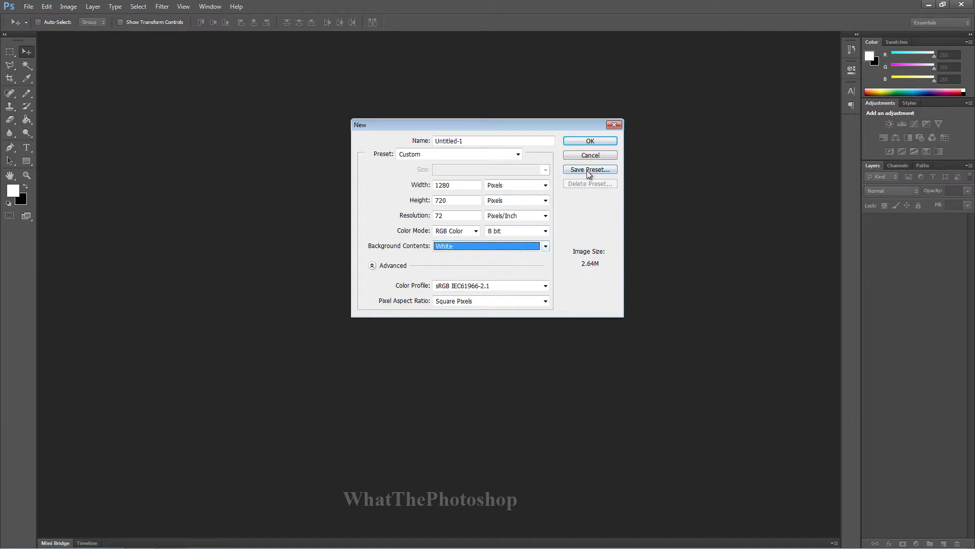
click(594, 141)
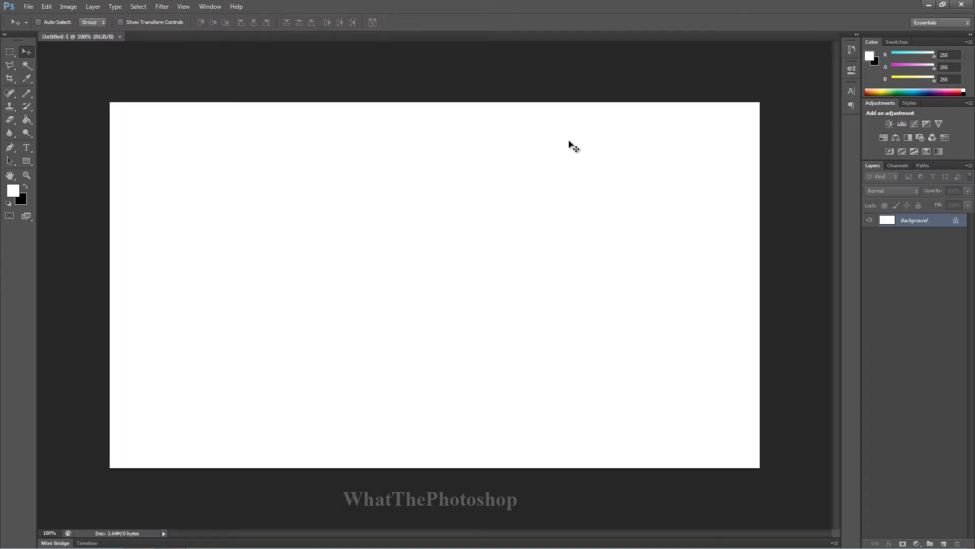
- Fill the Background layer solid black with the Paint Bucket, using black as the foreground colour
click(26, 122)
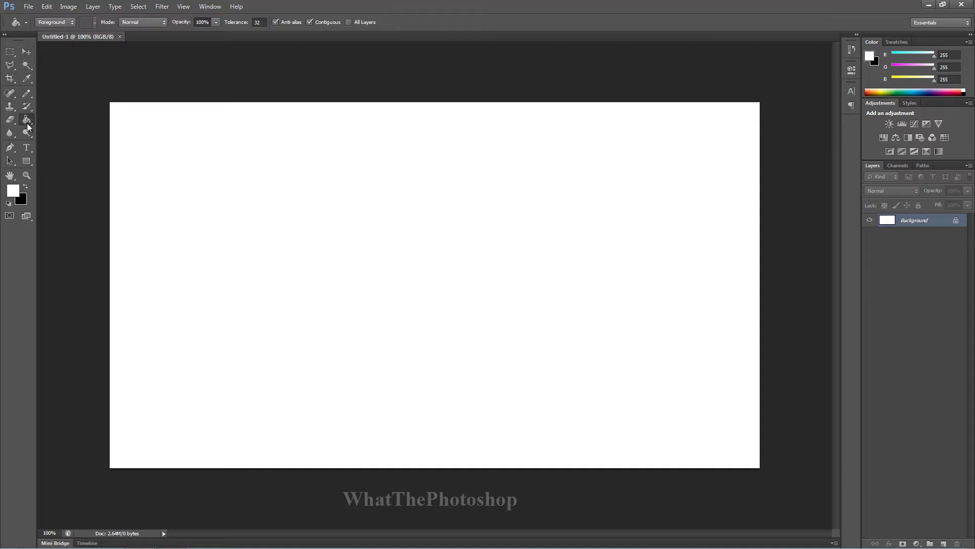
click(24, 185)
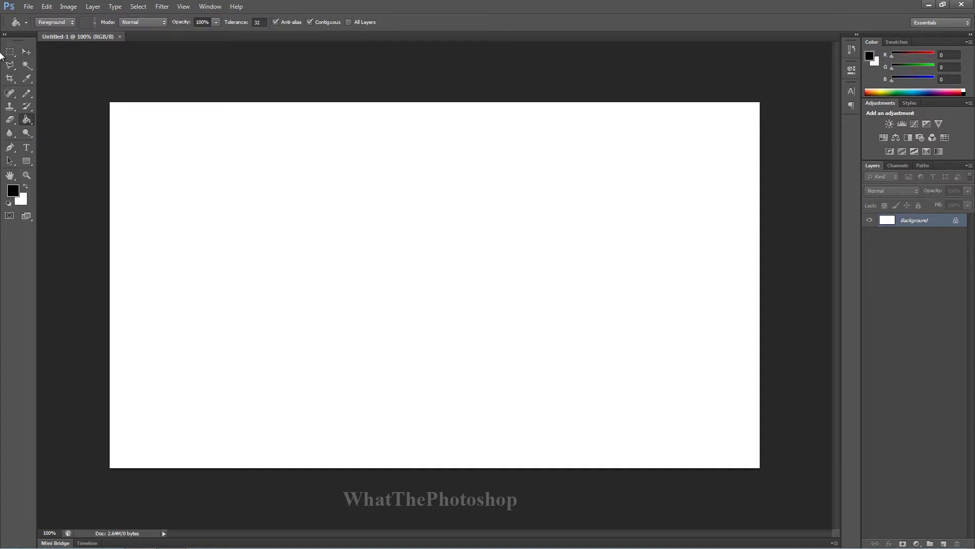
click(4, 34)
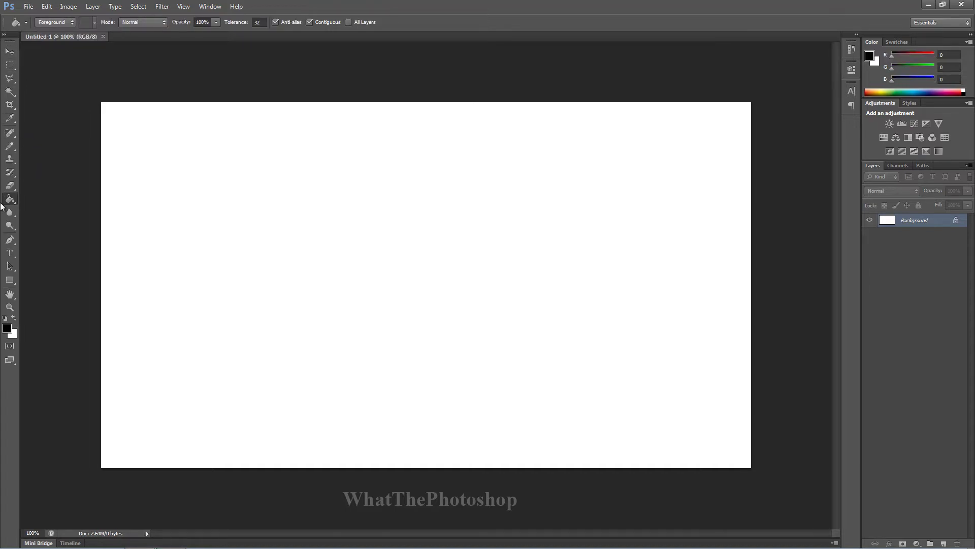
click(6, 35)
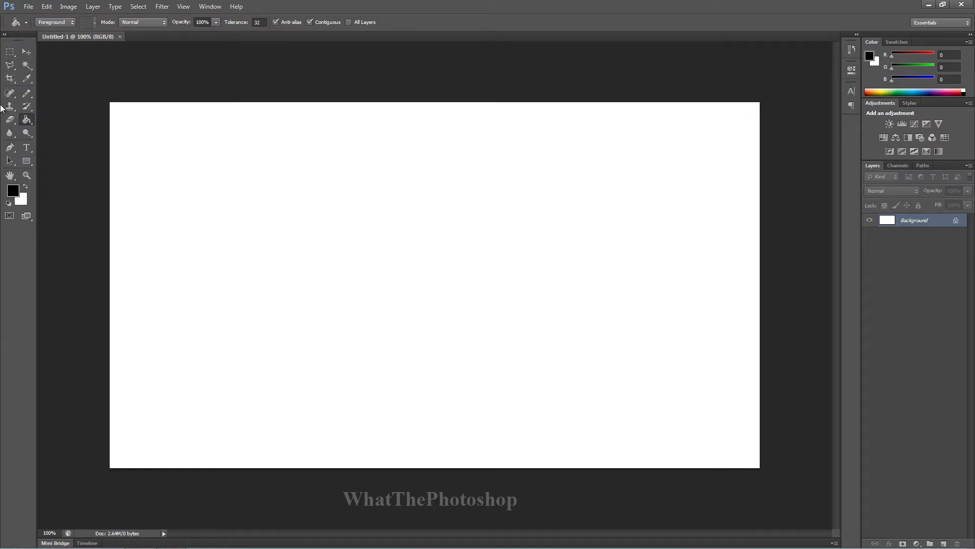
click(27, 119)
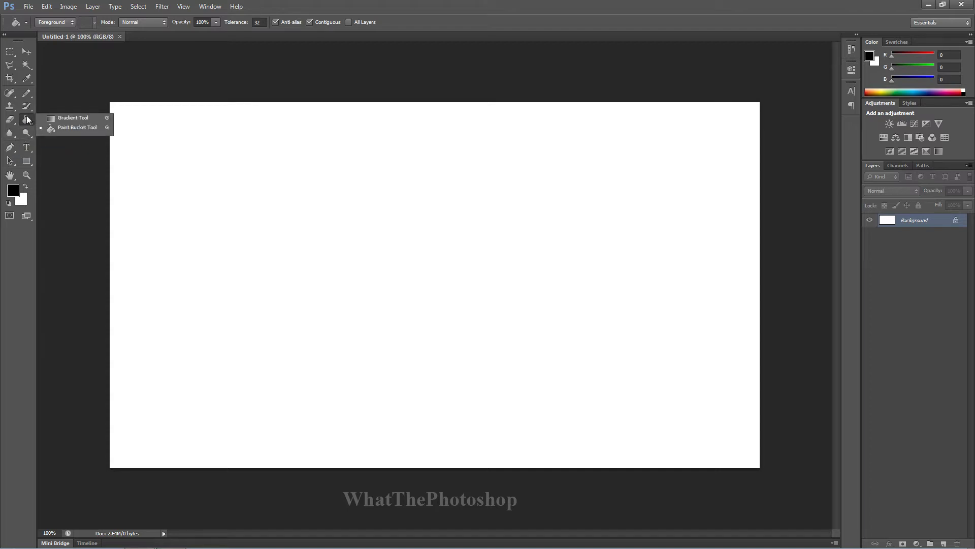
click(58, 129)
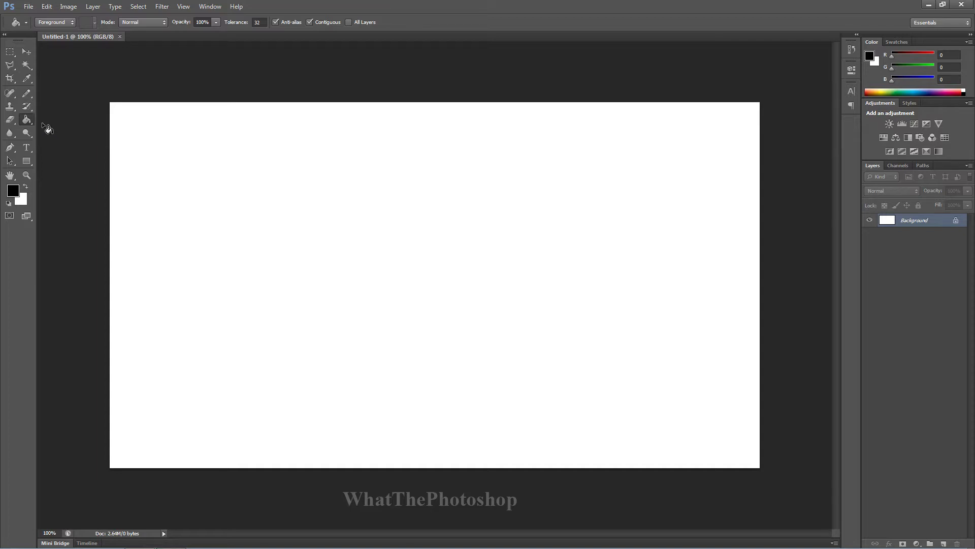
click(29, 121)
click(48, 118)
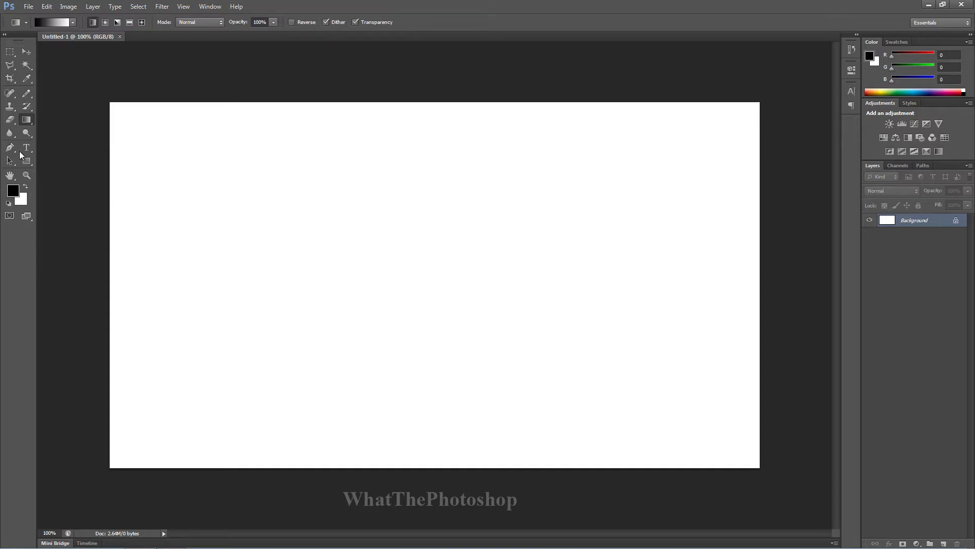
click(30, 121)
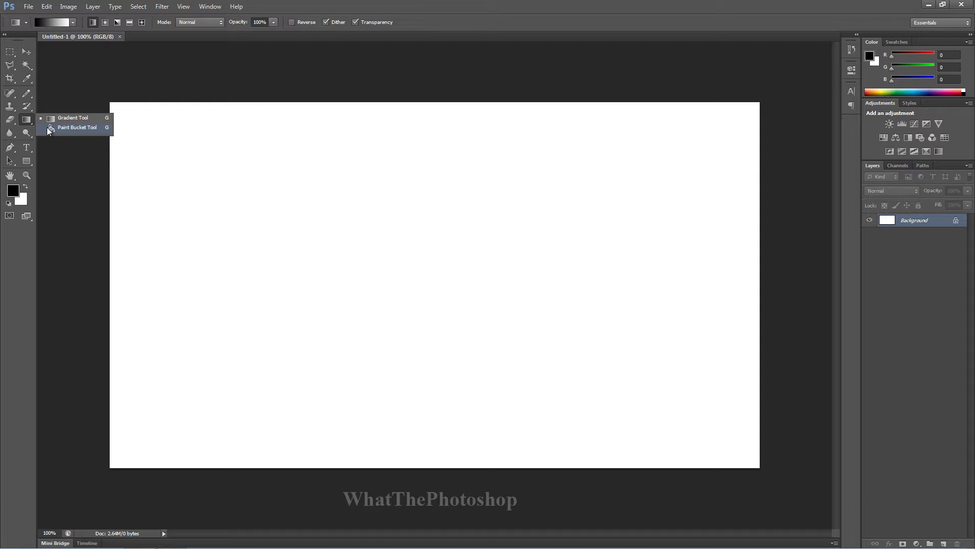
click(48, 128)
click(296, 252)
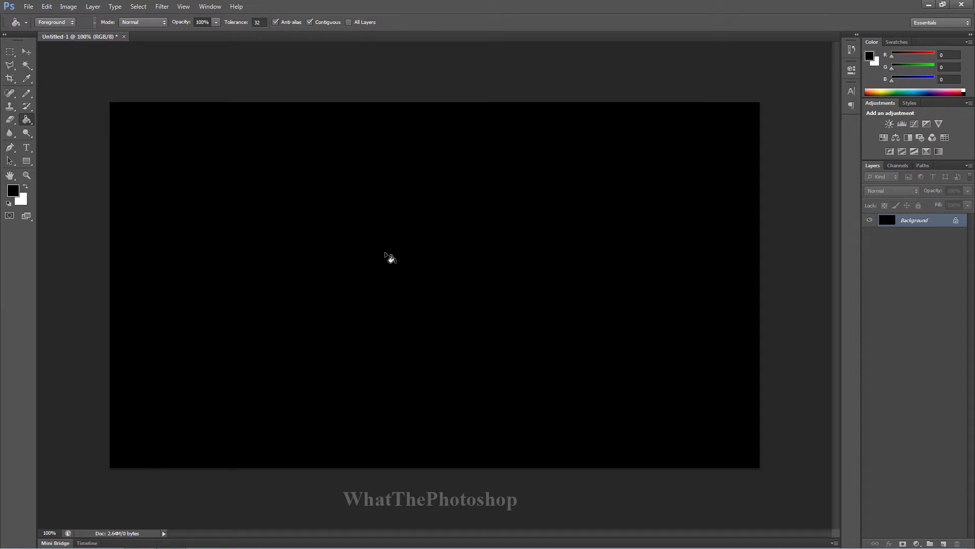
- Type 'White' in white Trajan Pro Bold 240 pt on the canvas and move it into place
click(27, 147)
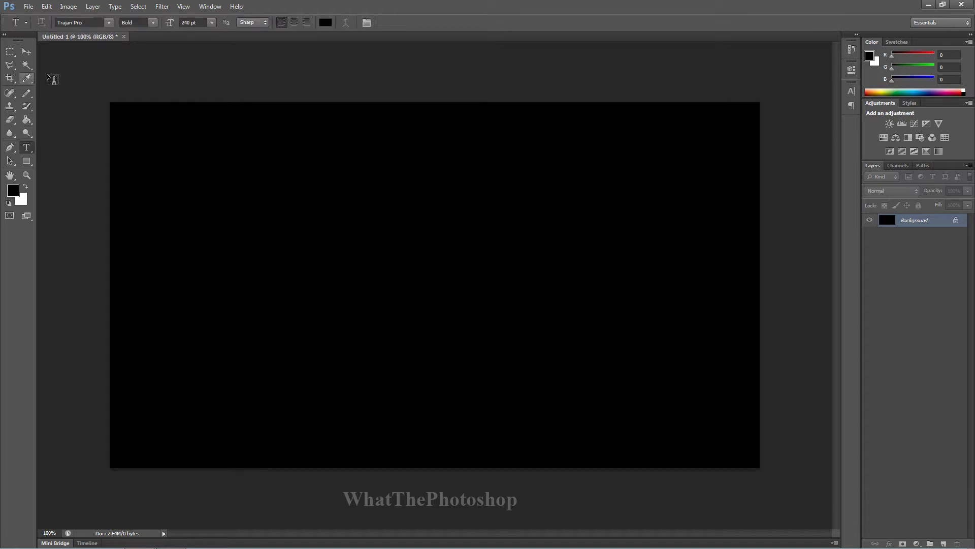
click(110, 23)
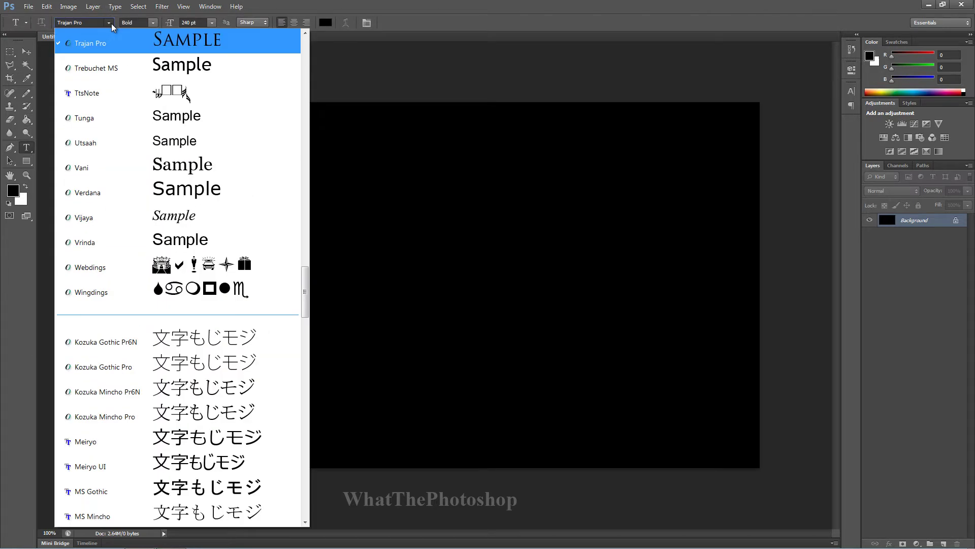
click(179, 49)
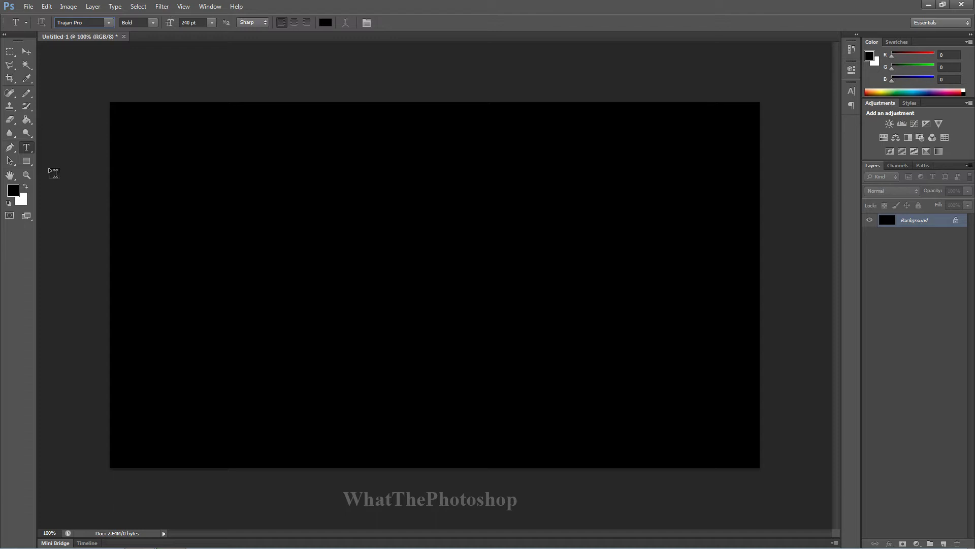
click(25, 186)
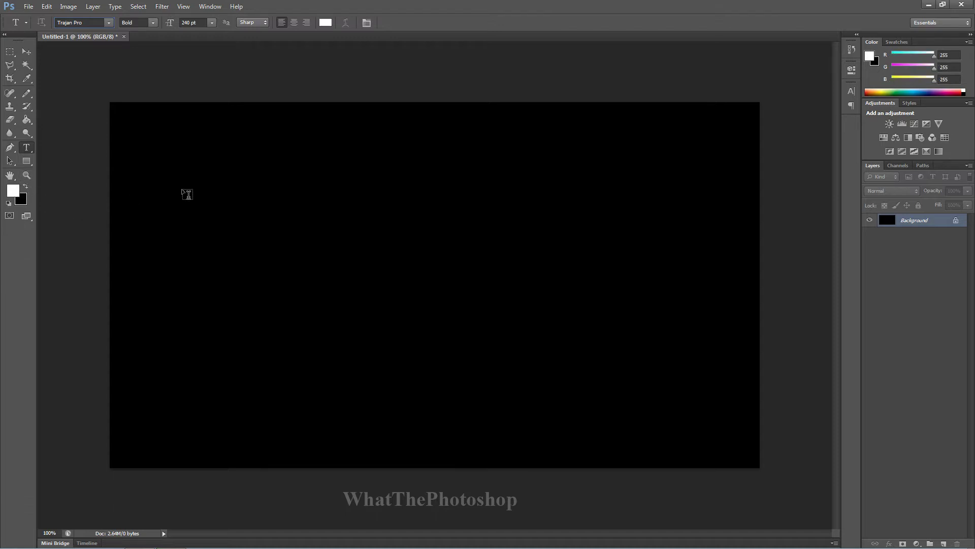
click(212, 213)
text(Whit)
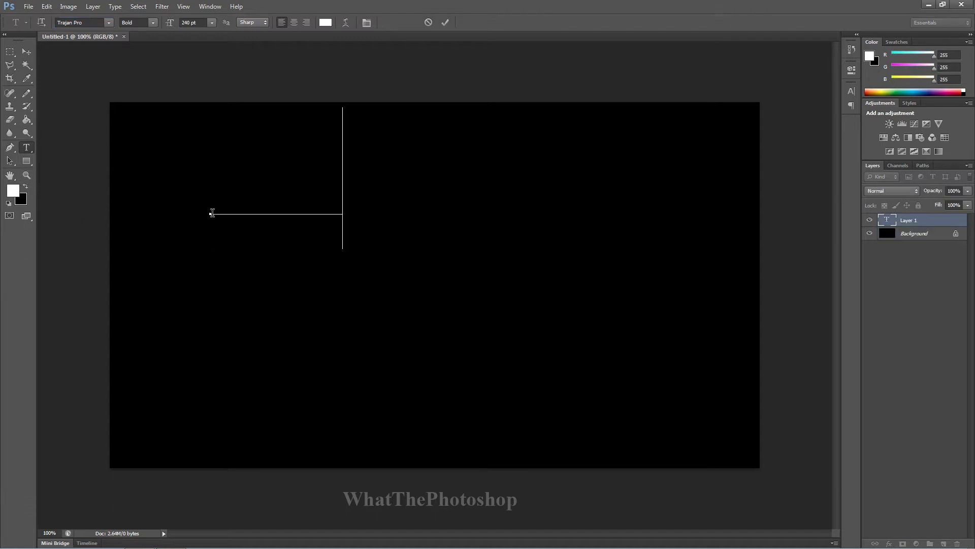
text(e)
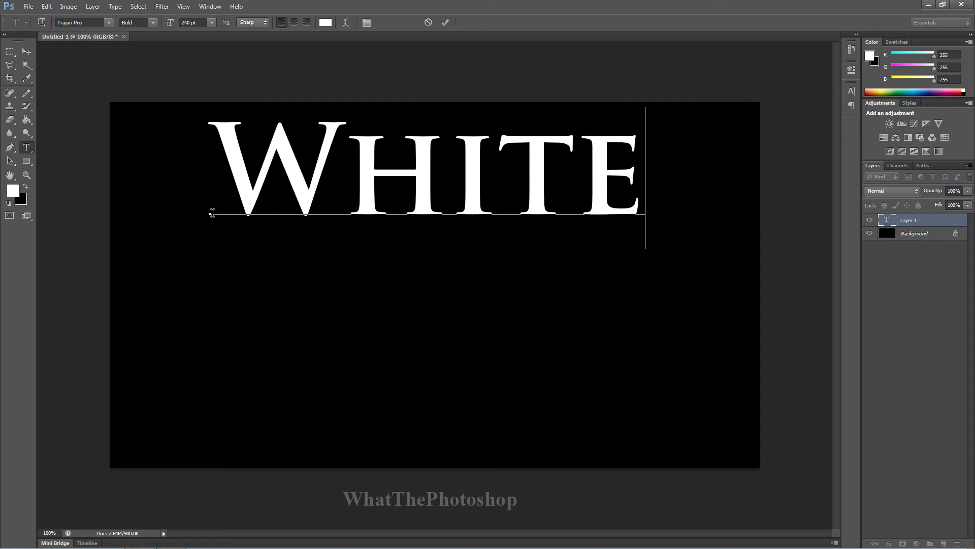
key(Return)
drag(283, 320, 282, 319)
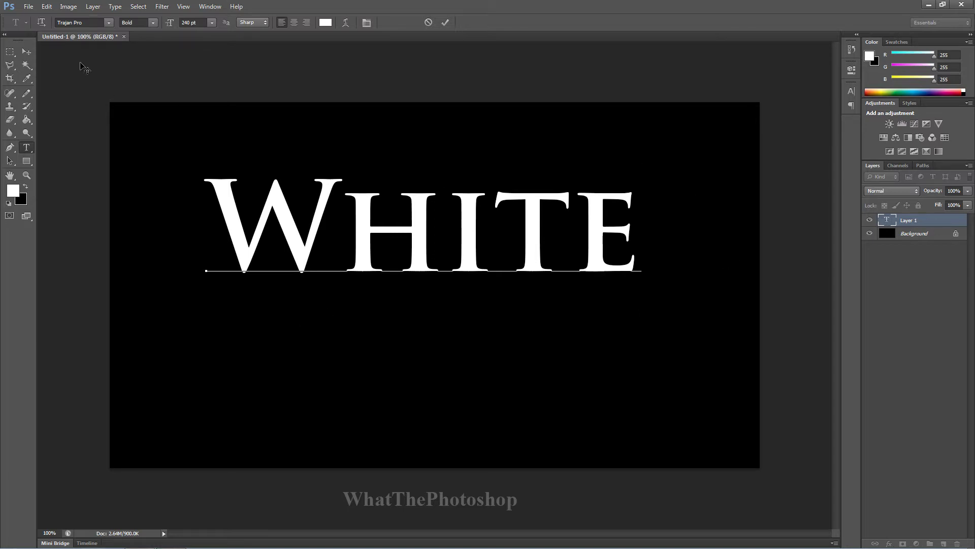
click(959, 225)
right_click(958, 225)
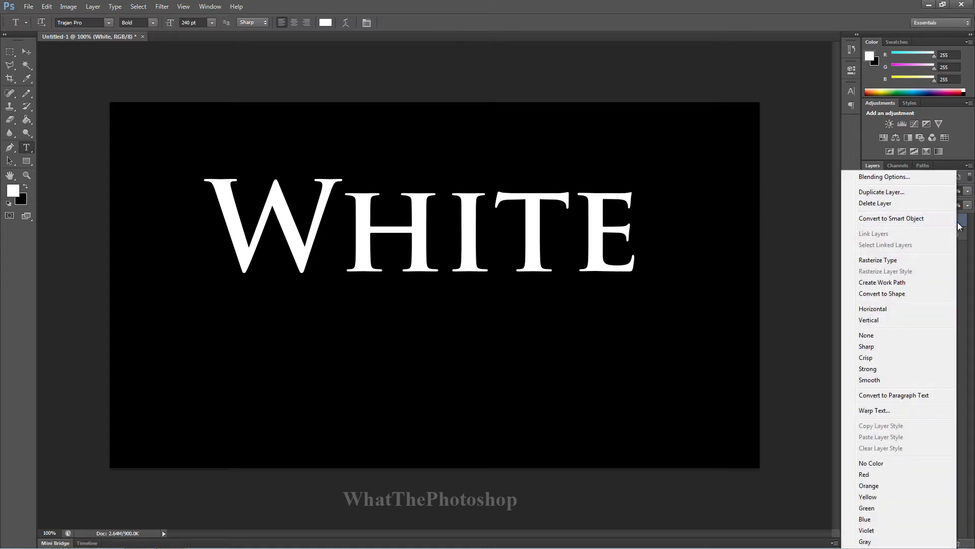
click(924, 260)
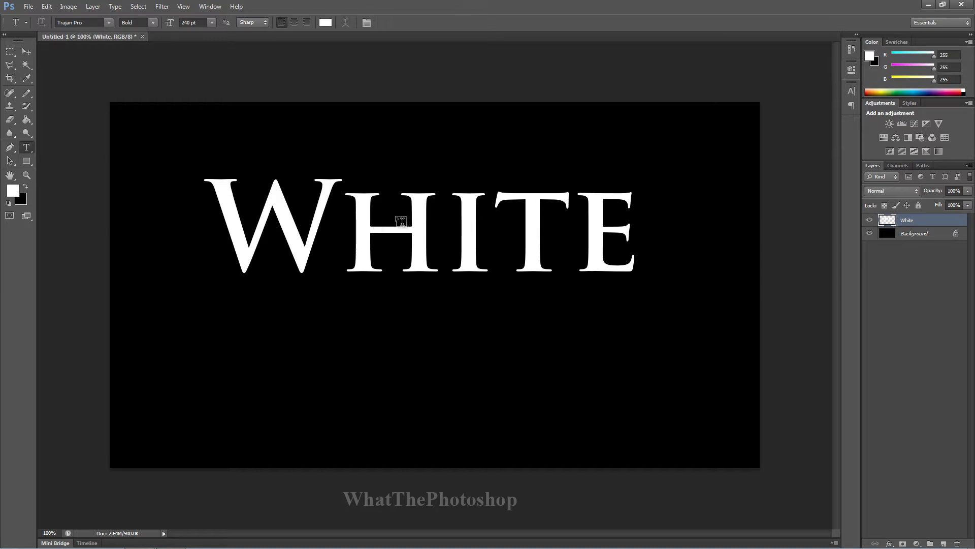
click(46, 7)
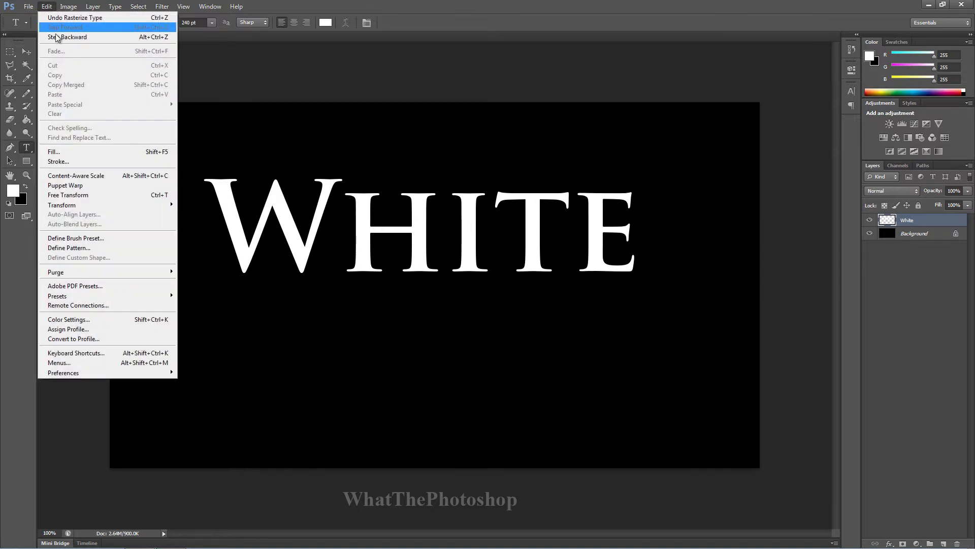
key(Return)
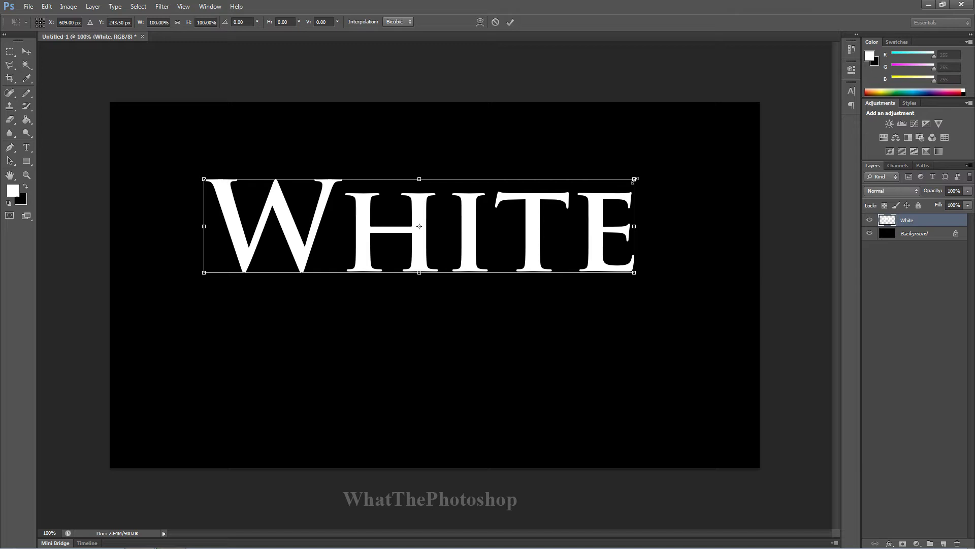
mouse_move(635, 178)
mouse_down()
mouse_move(692, 127)
mouse_move(636, 192)
mouse_move(690, 252)
mouse_move(685, 229)
mouse_move(712, 157)
mouse_move(681, 131)
mouse_move(651, 184)
mouse_up()
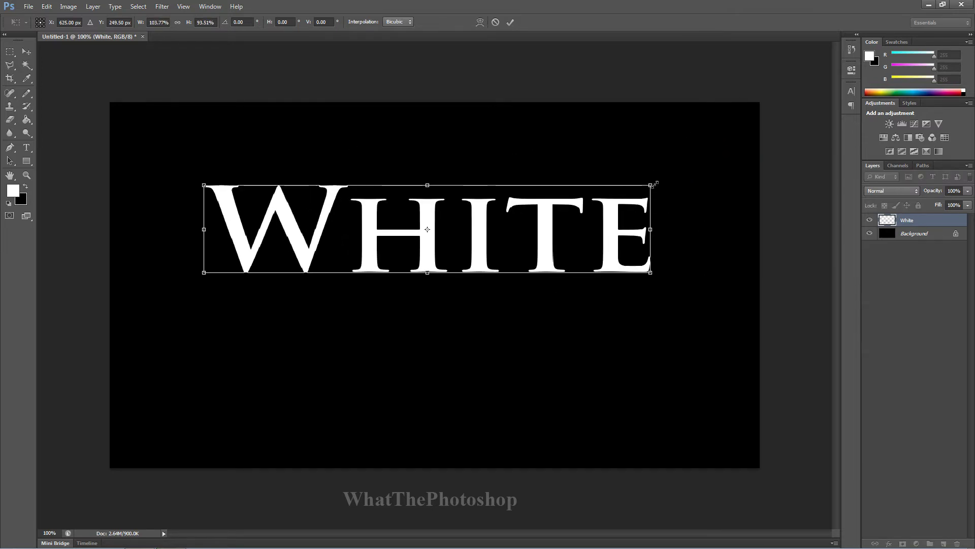
key(Return)
key(ctrl+z)
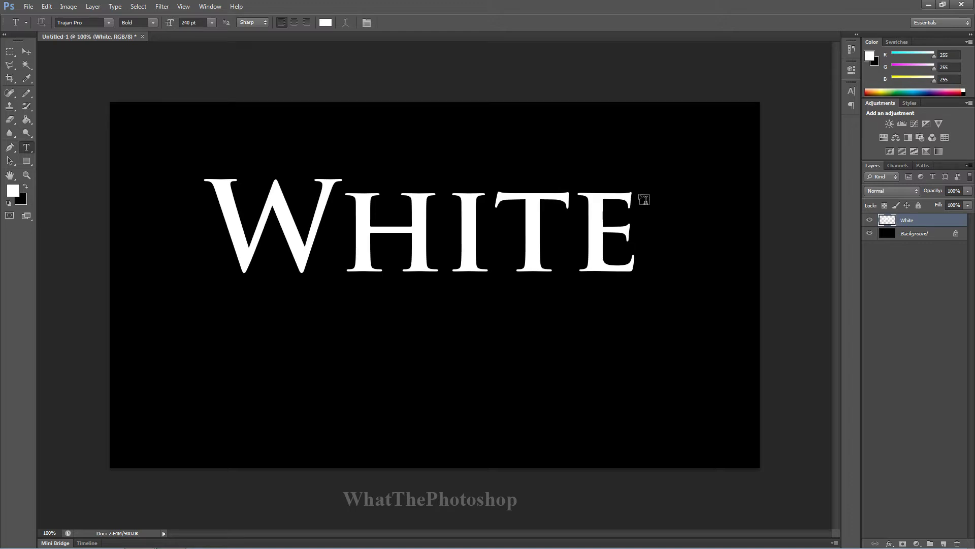
click(46, 6)
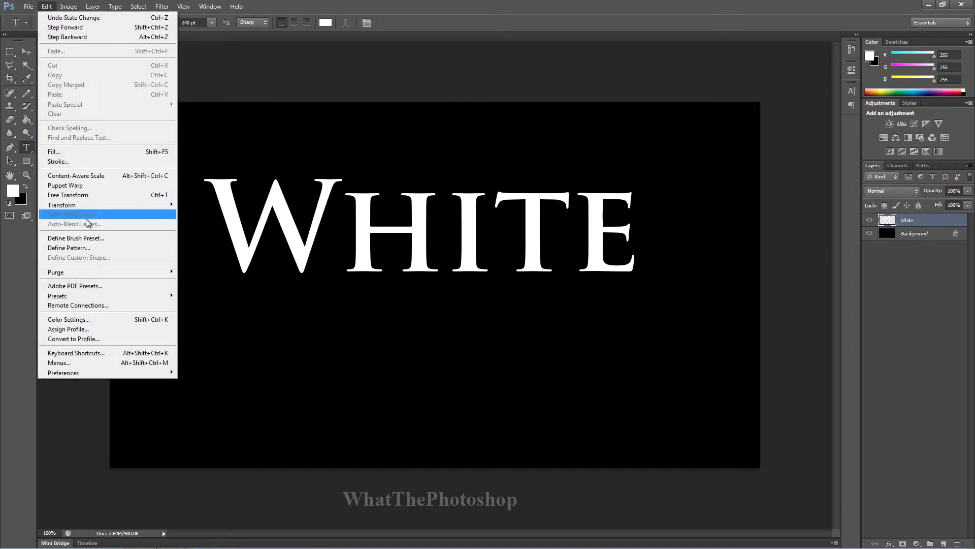
mouse_move(164, 203)
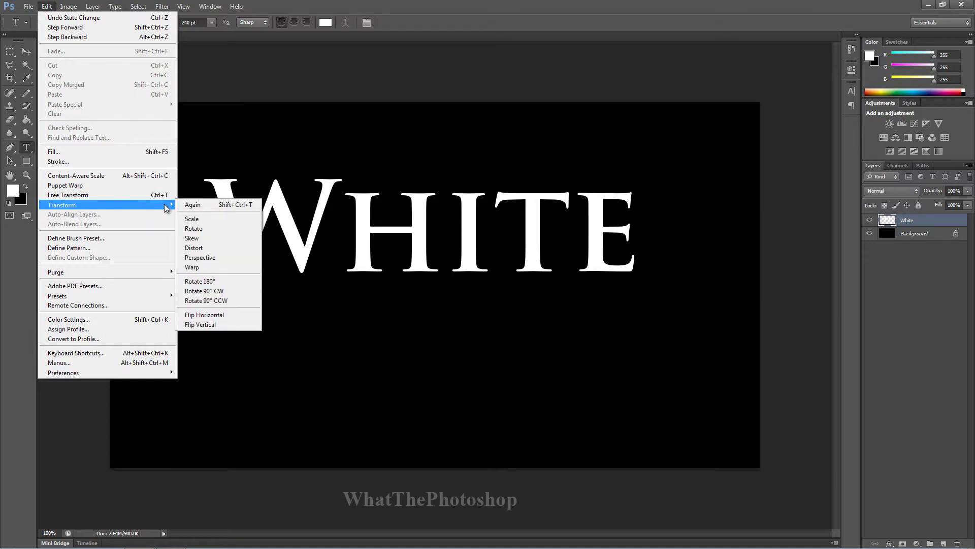
click(210, 257)
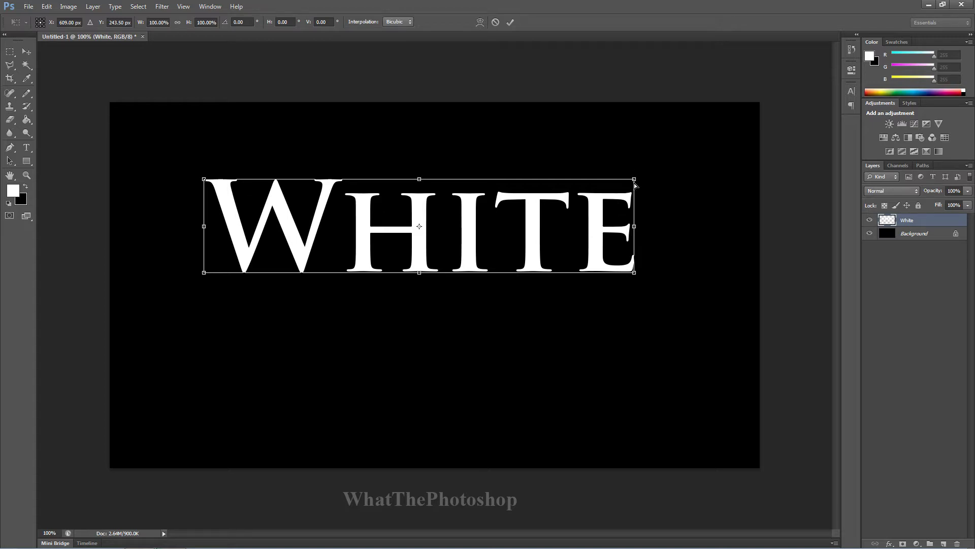
mouse_move(634, 179)
mouse_down()
mouse_move(634, 154)
mouse_move(634, 184)
mouse_up()
key(Return)
key(ctrl+z)
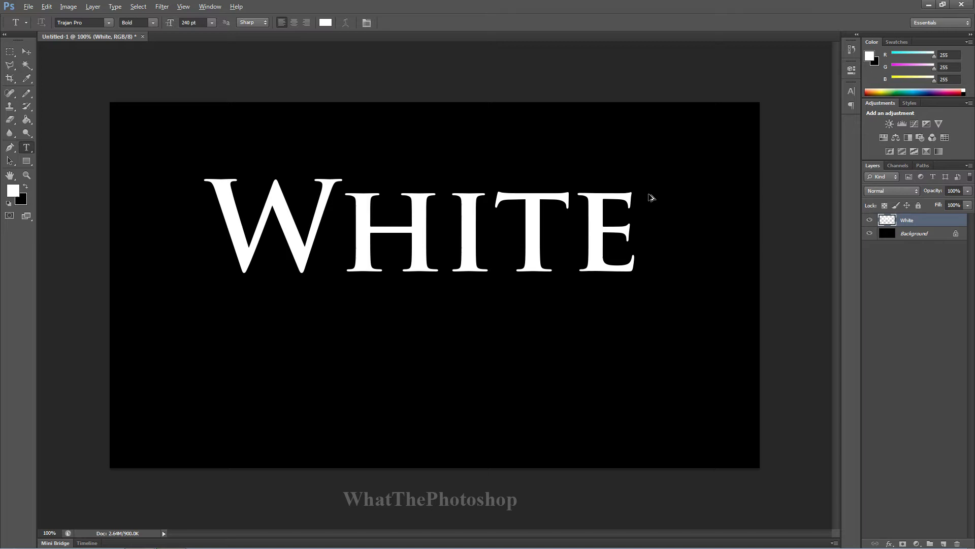
- Apply a Perspective transform that raises the W's top corner and lowers the E's, then commit it
click(46, 6)
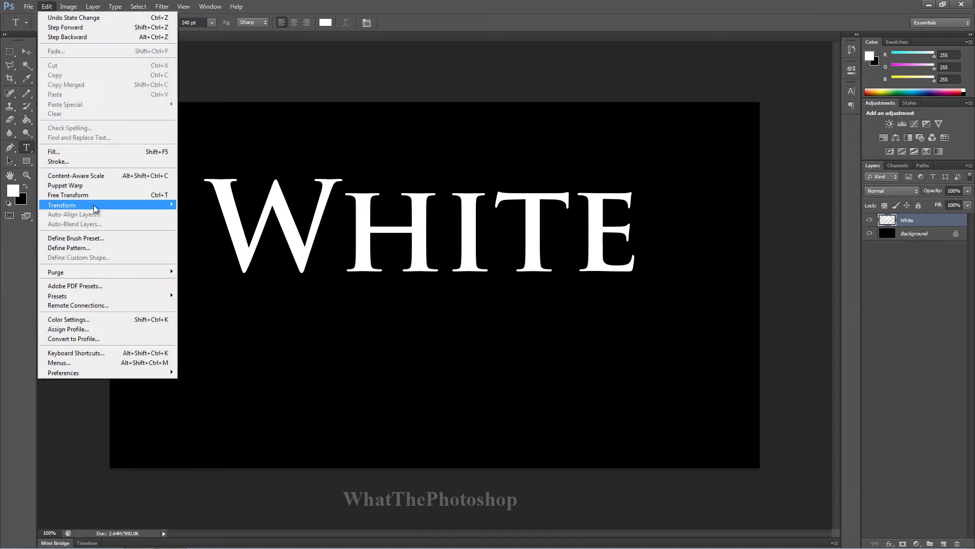
mouse_move(167, 203)
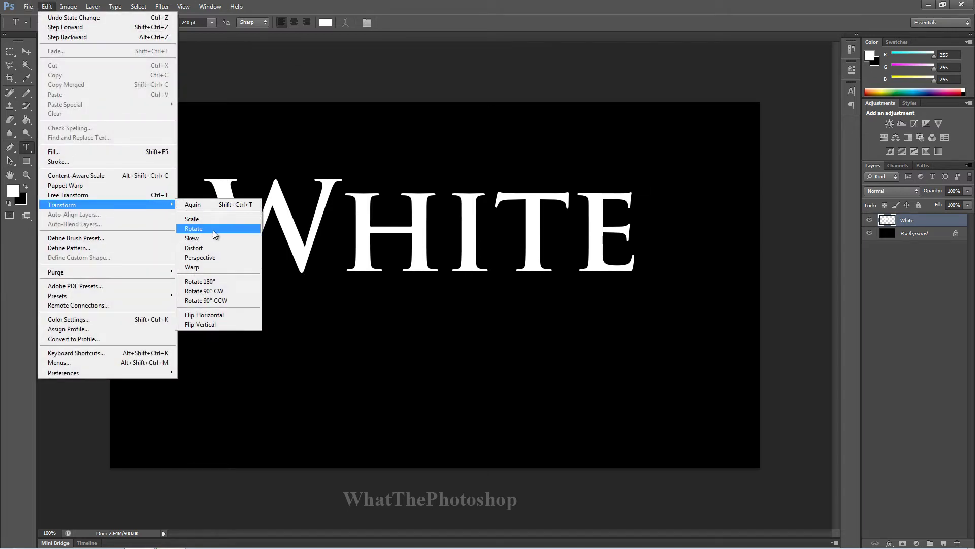
click(234, 256)
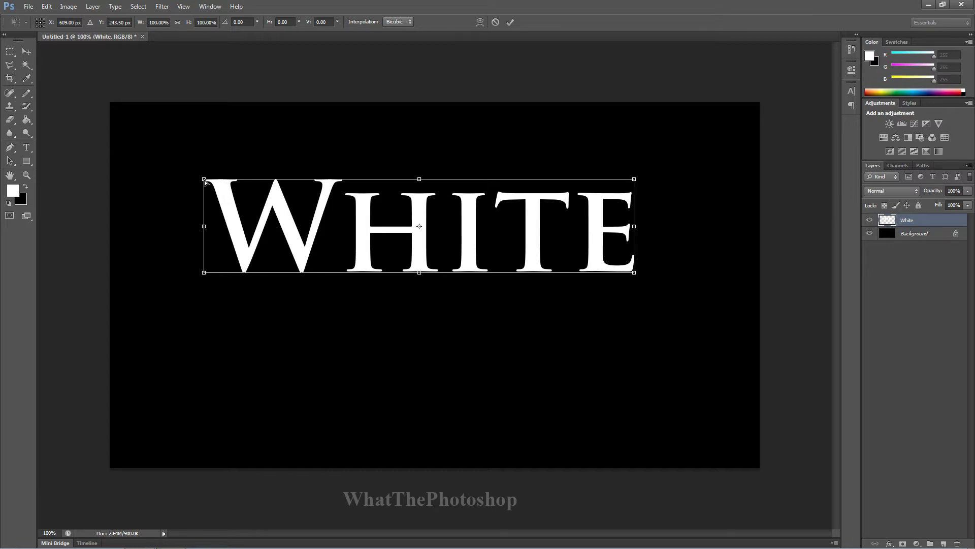
drag(204, 179, 203, 158)
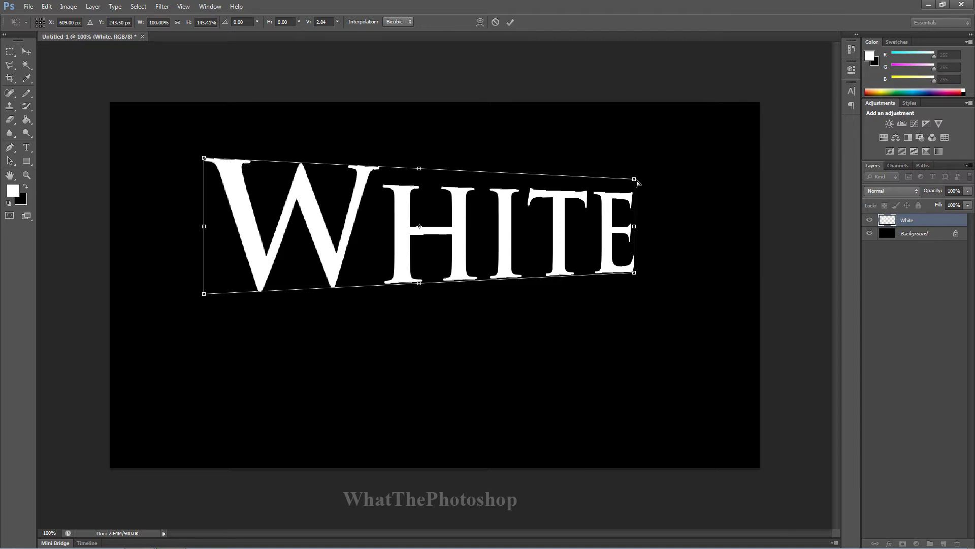
drag(635, 181, 636, 191)
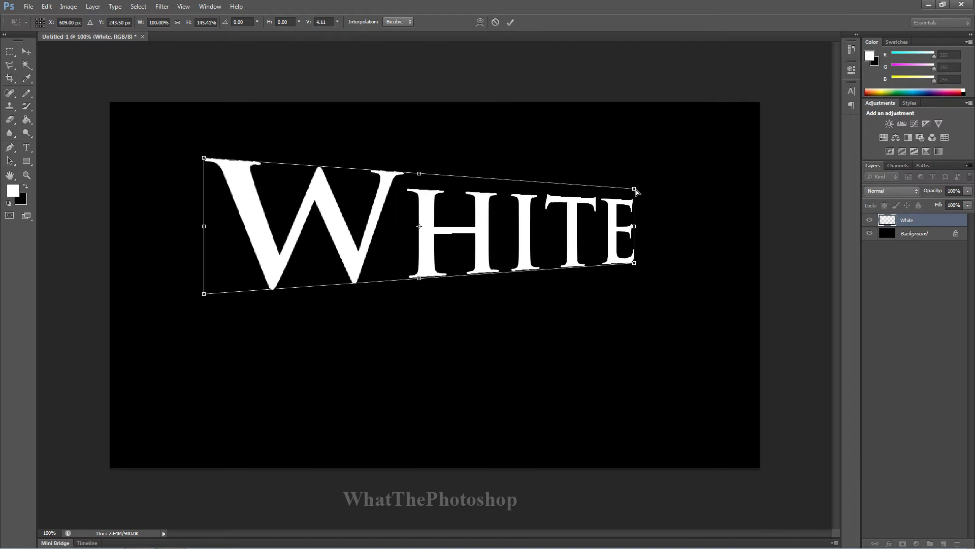
key(Return)
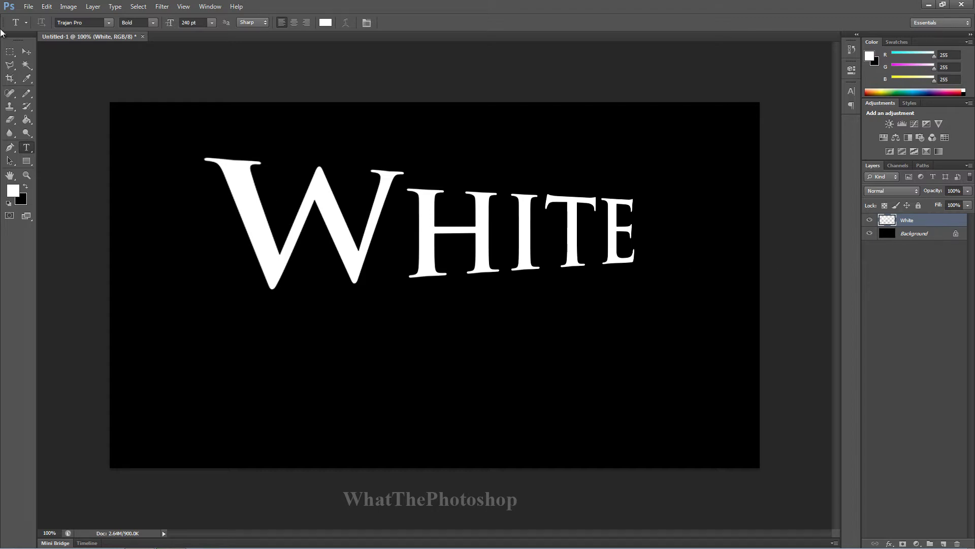
- Make eleven copies of the text, each nudged one pixel left, and select White copy through White copy 11
click(26, 54)
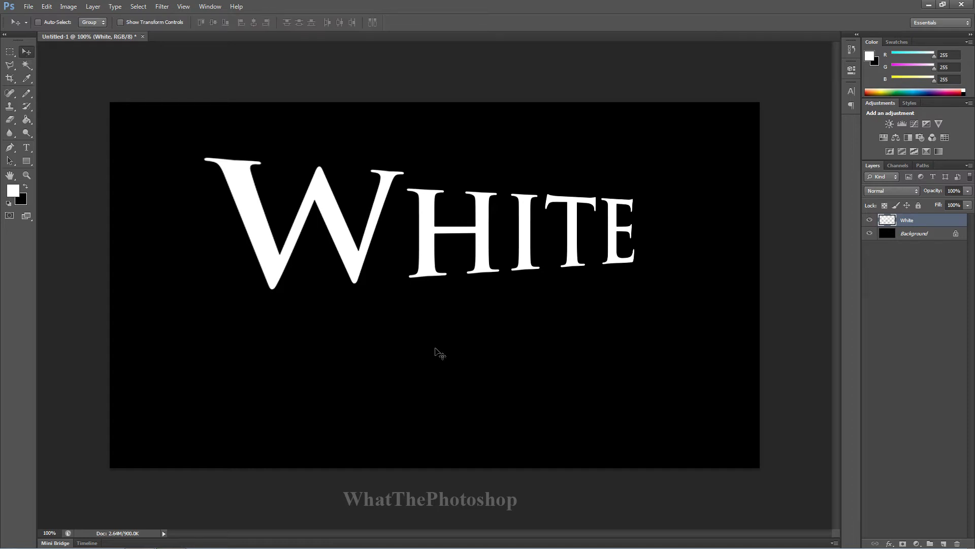
key(alt+Left)
key(alt+Left)
key(alt+Left)
key(alt+Left)
key(alt+Left)
key(alt+Left)
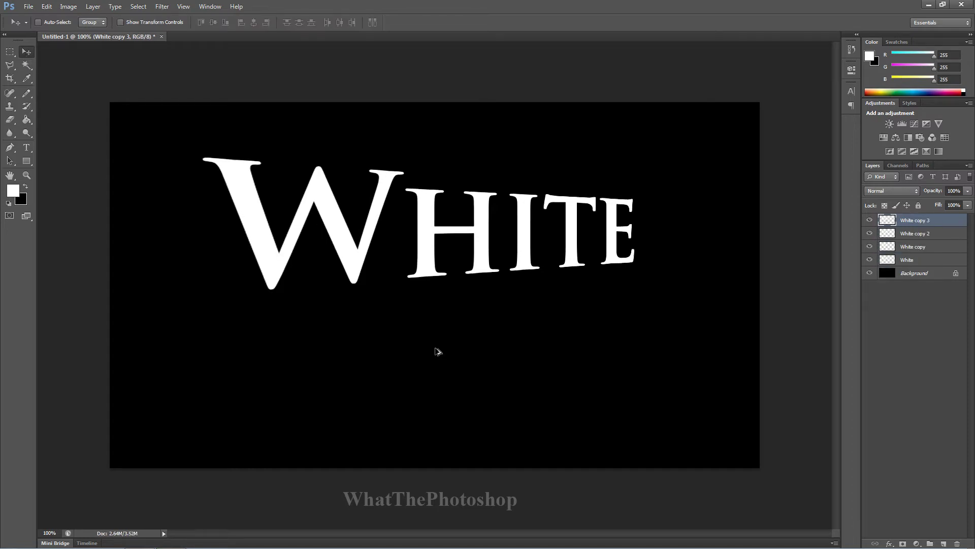
key(alt+Left)
key(alt+Left)
key(alt+Left)
key(alt+Left)
key(alt+Left)
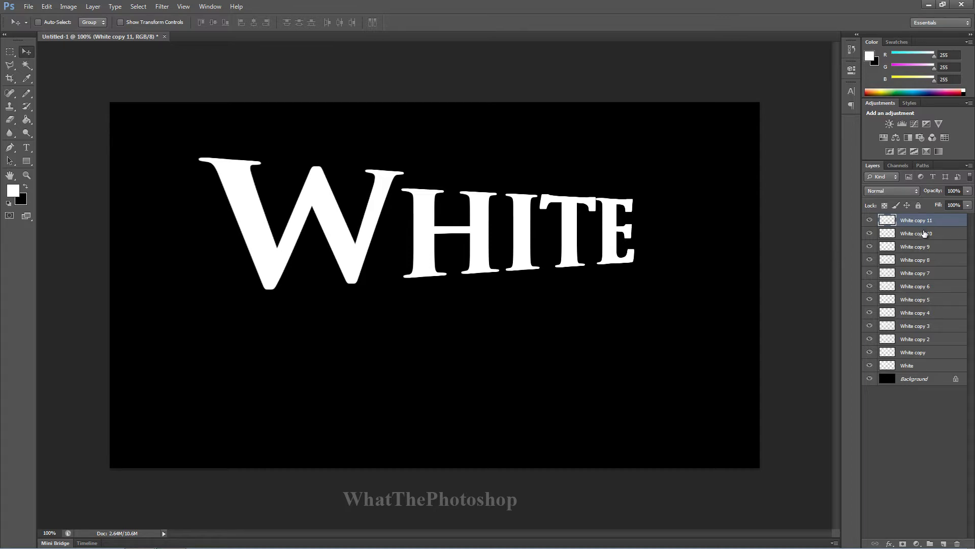
shift+click(933, 355)
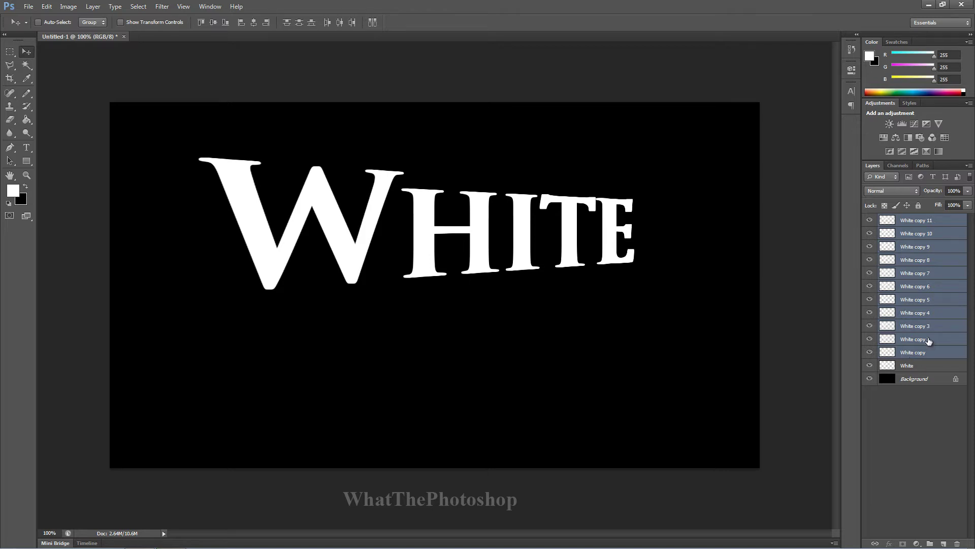
- Merge the selected copies into White copy 11 and move the White layer above it
right_click(929, 341)
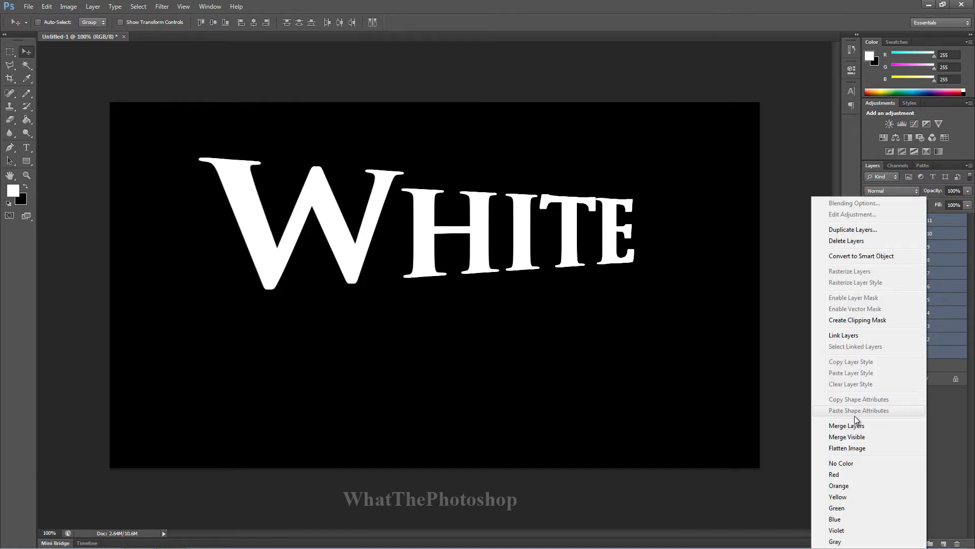
click(857, 431)
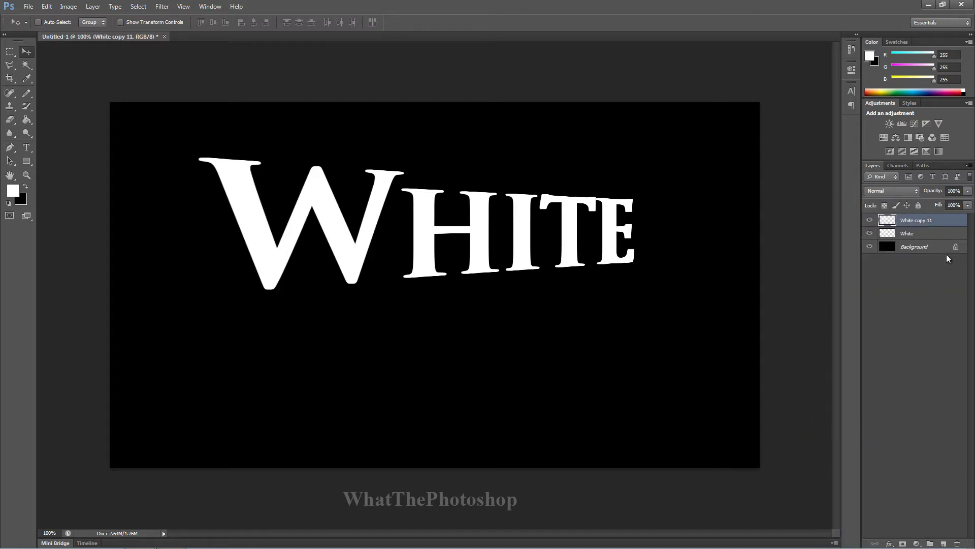
click(939, 234)
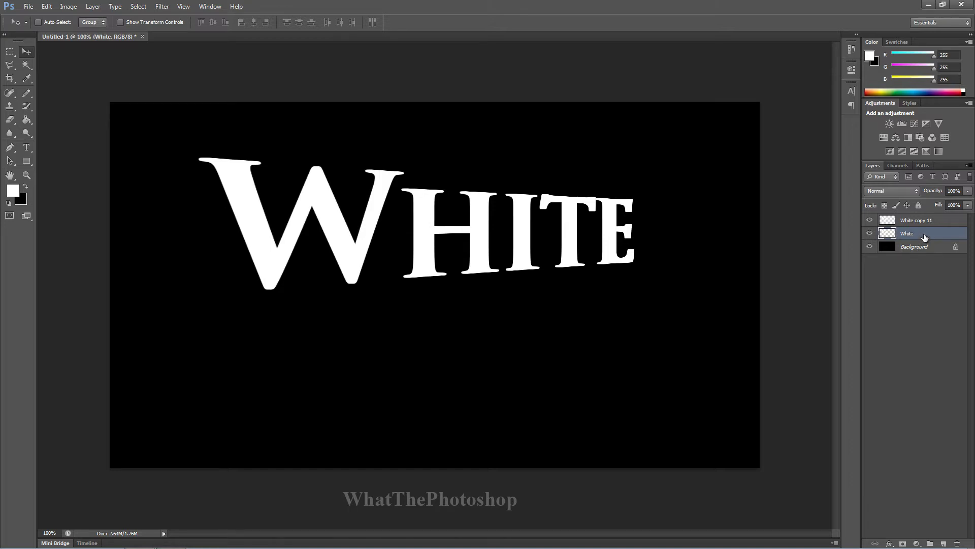
drag(925, 237, 917, 219)
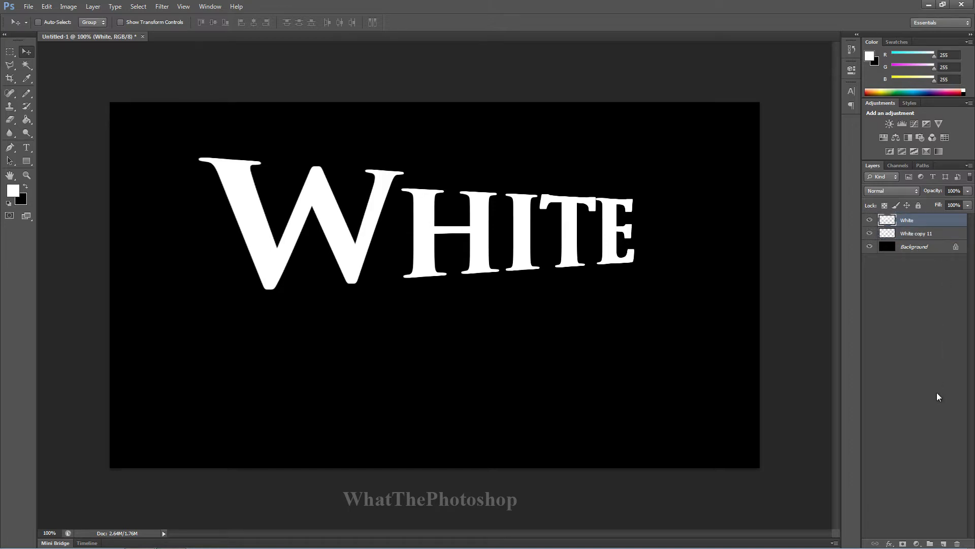
- Toggle White copy 11's visibility to compare the text with and without its depth
click(926, 236)
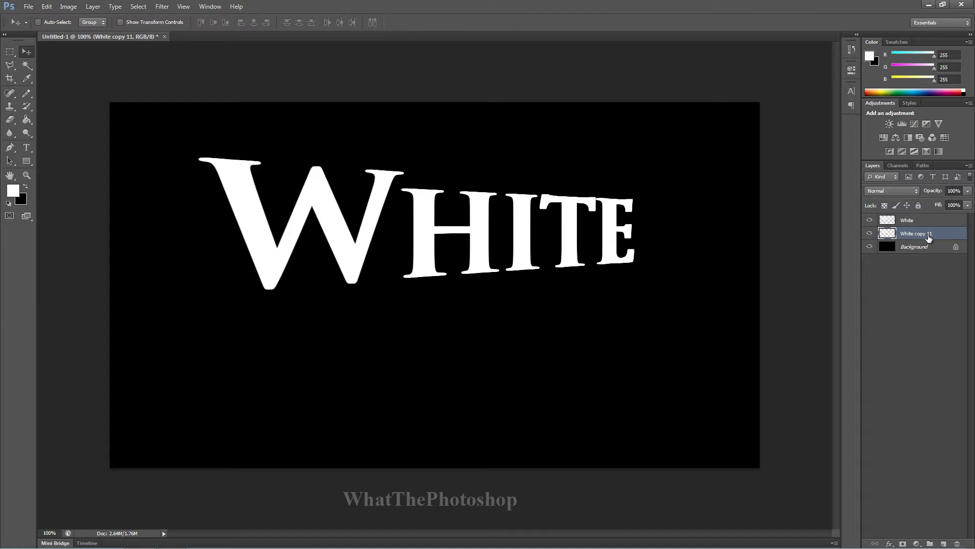
click(871, 234)
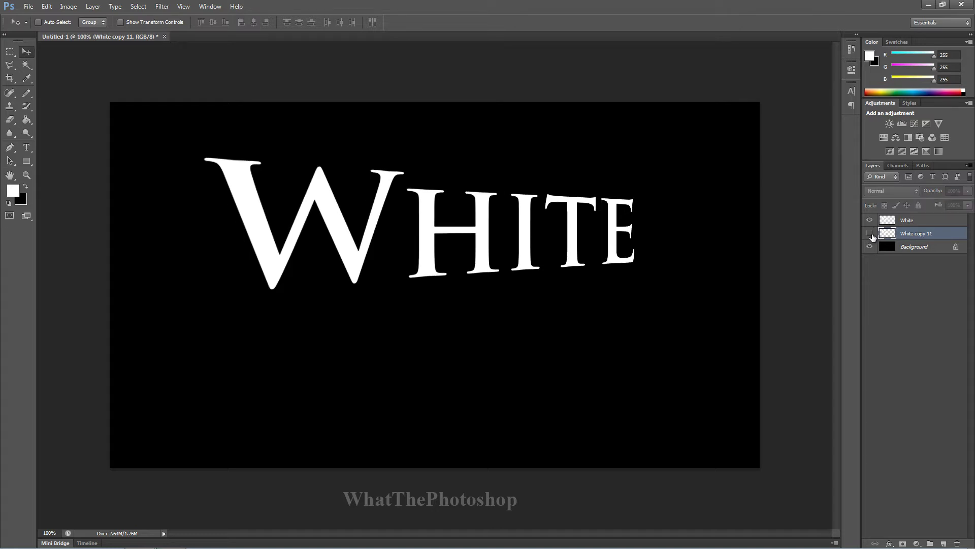
click(870, 235)
click(871, 235)
click(871, 234)
click(871, 234)
click(871, 234)
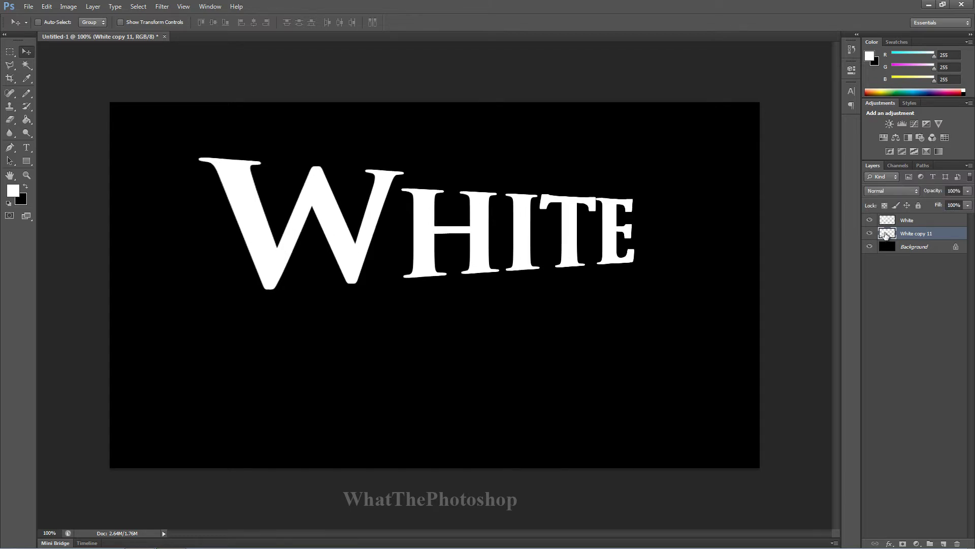
click(932, 225)
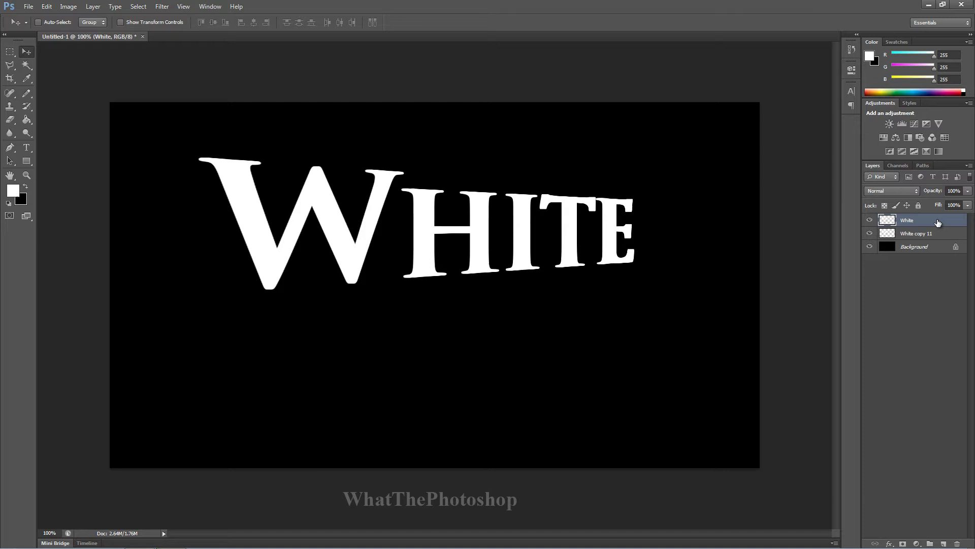
- Give White a Gradient Overlay and a contoured Bevel & Emboss with an anti-aliased multi-peak gloss contour
double_click(938, 224)
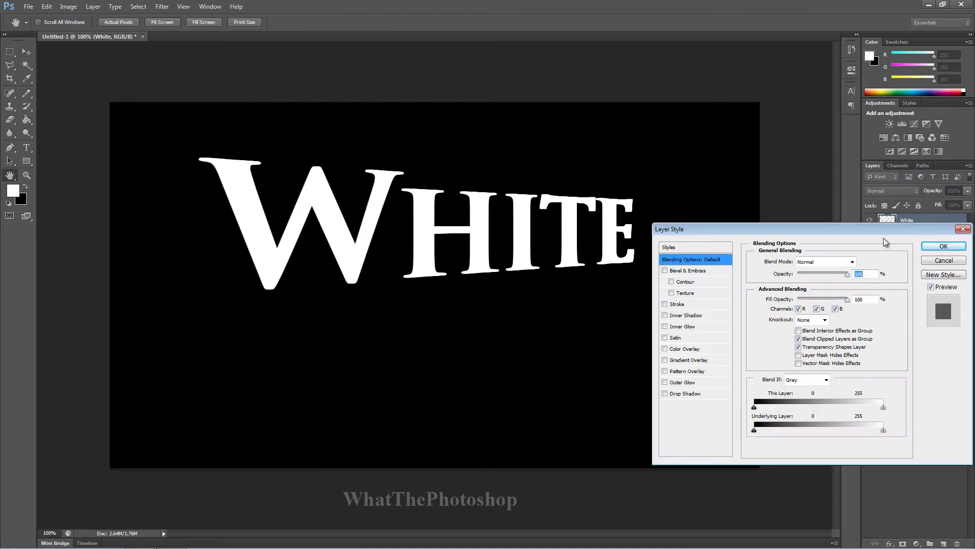
click(678, 360)
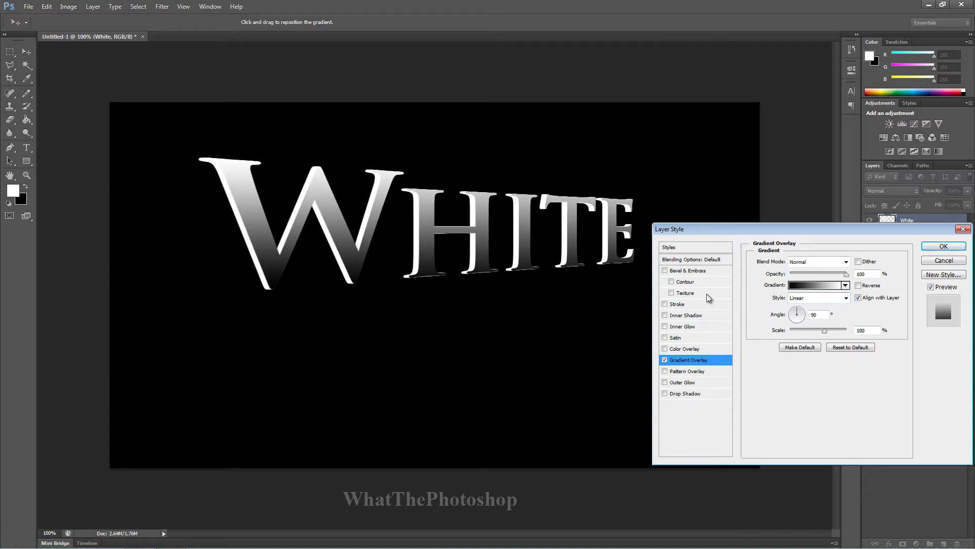
click(694, 272)
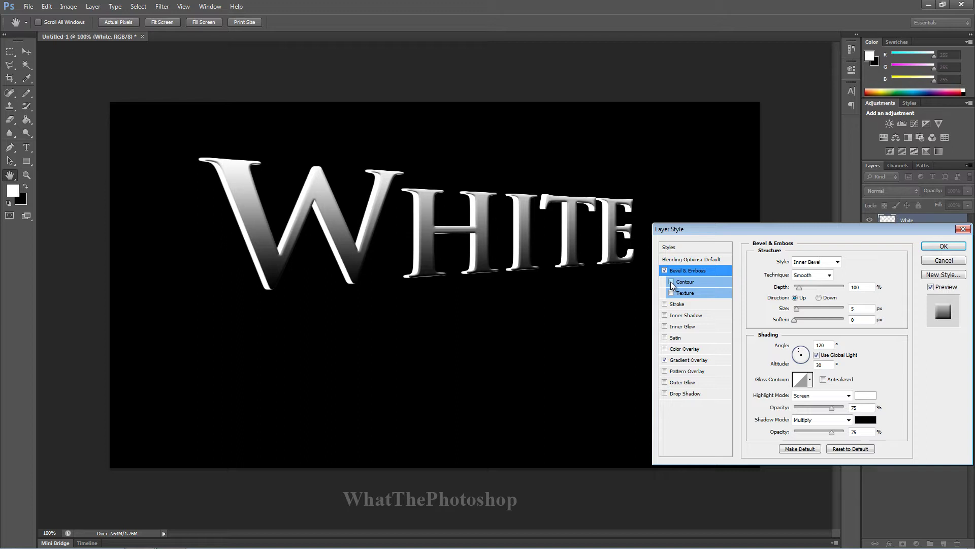
click(672, 282)
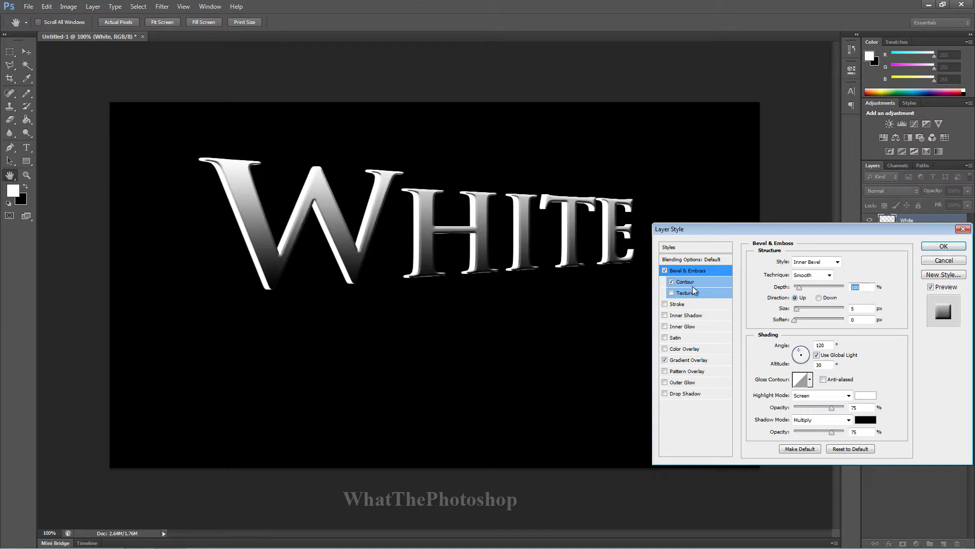
click(810, 379)
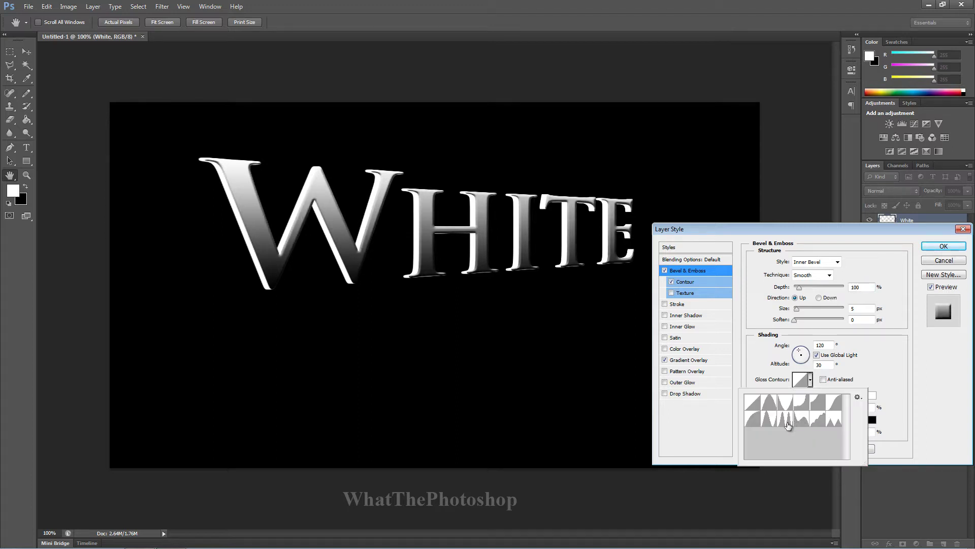
click(786, 426)
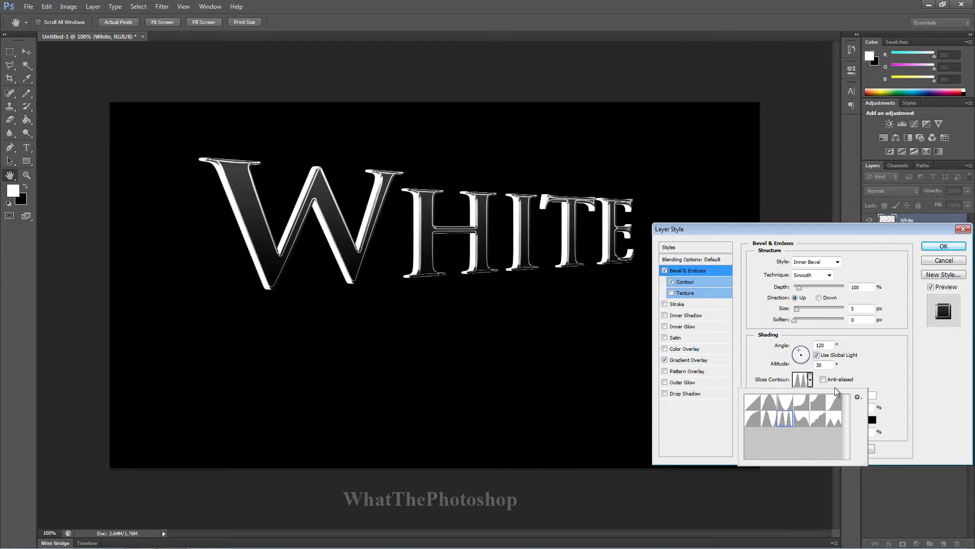
click(871, 355)
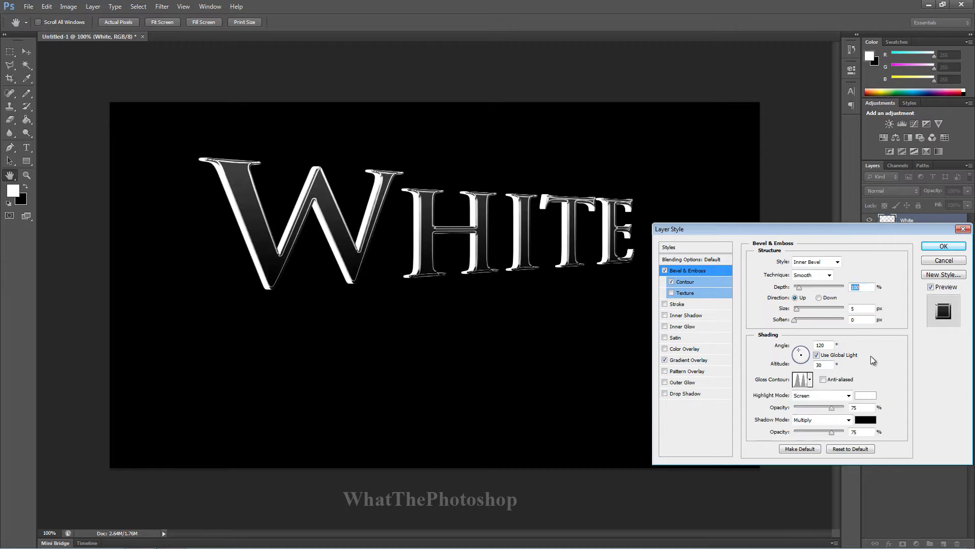
click(824, 379)
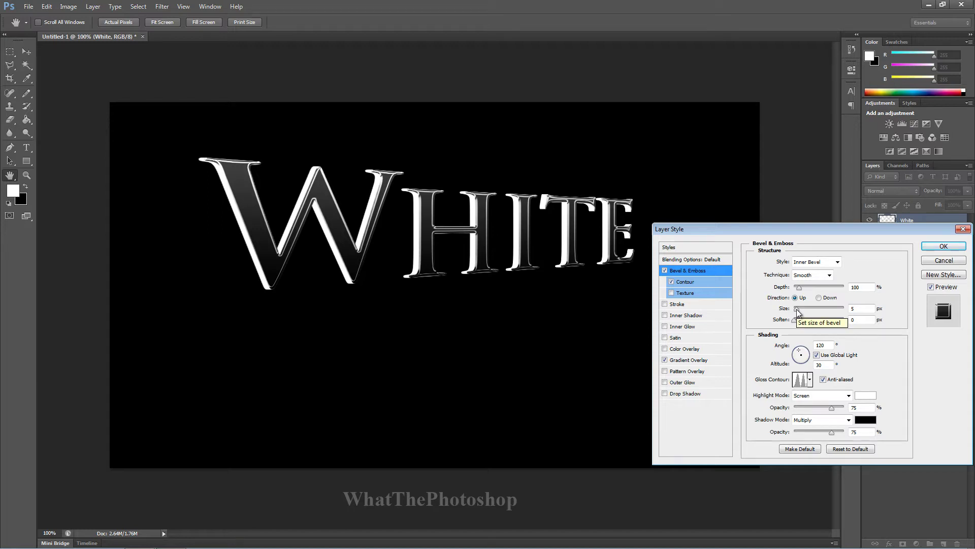
- Adjust the bevel size, raise Soften slightly, keep Inner Bevel, and apply the style
mouse_move(798, 313)
mouse_down()
mouse_move(807, 312)
mouse_move(797, 314)
mouse_up()
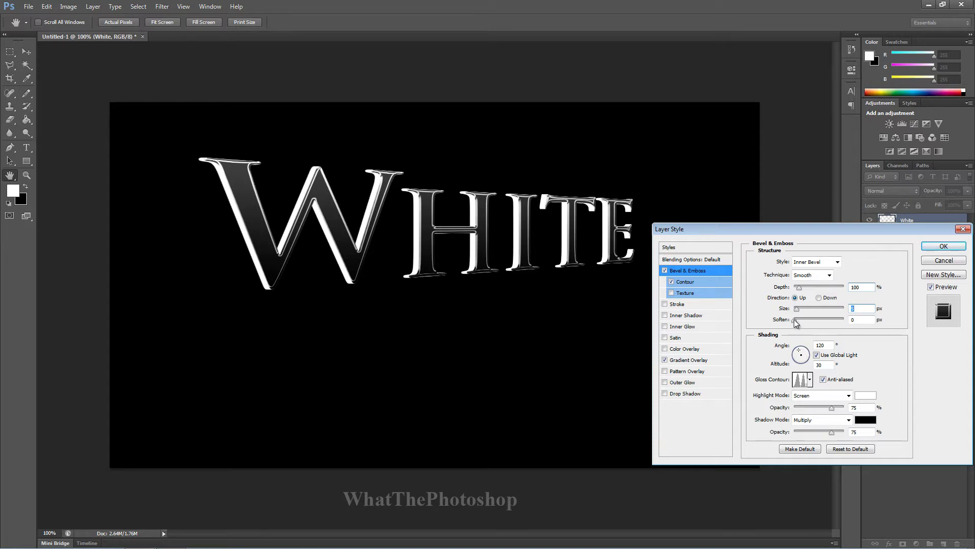
mouse_move(795, 320)
mouse_down()
mouse_move(815, 328)
mouse_move(800, 332)
mouse_up()
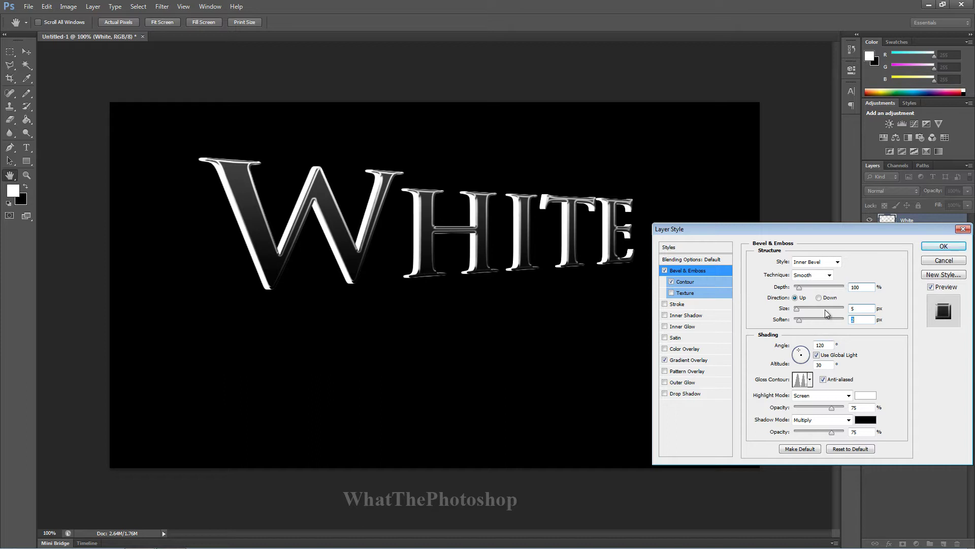
click(837, 262)
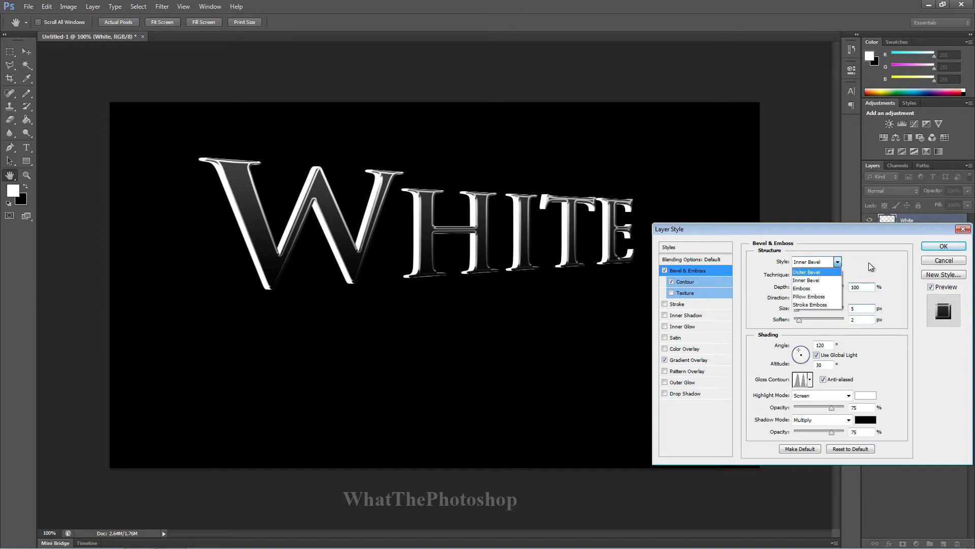
click(836, 280)
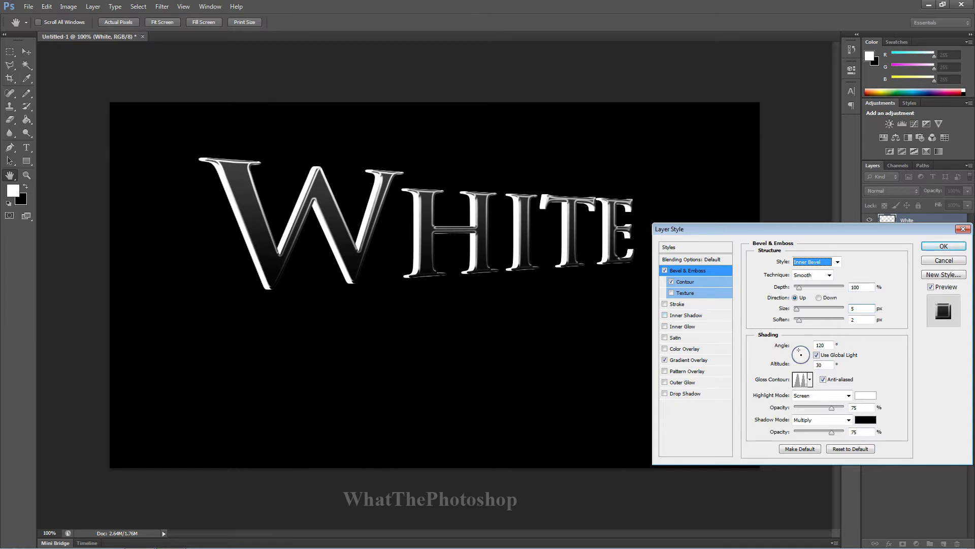
click(944, 246)
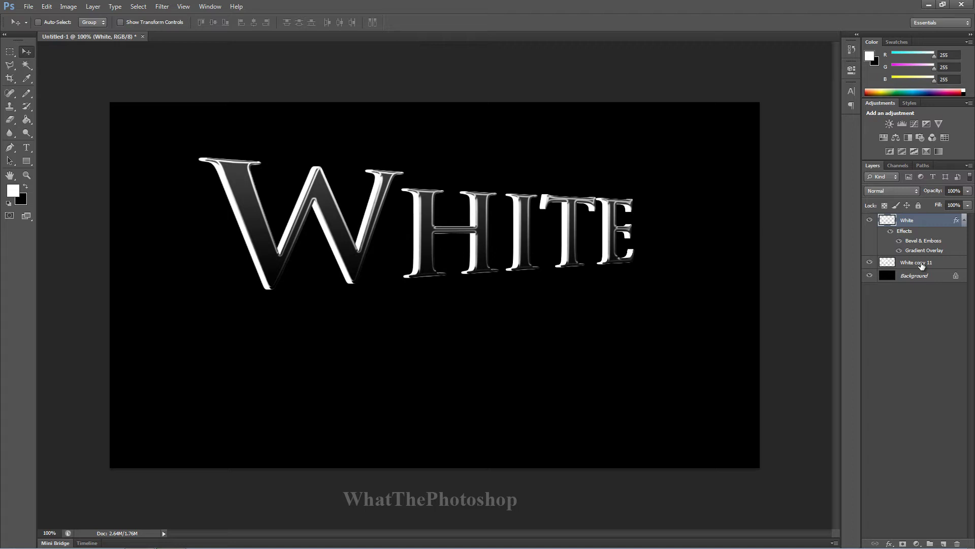
- Enable Bevel & Emboss with Contour in White copy 11's layer style
click(917, 262)
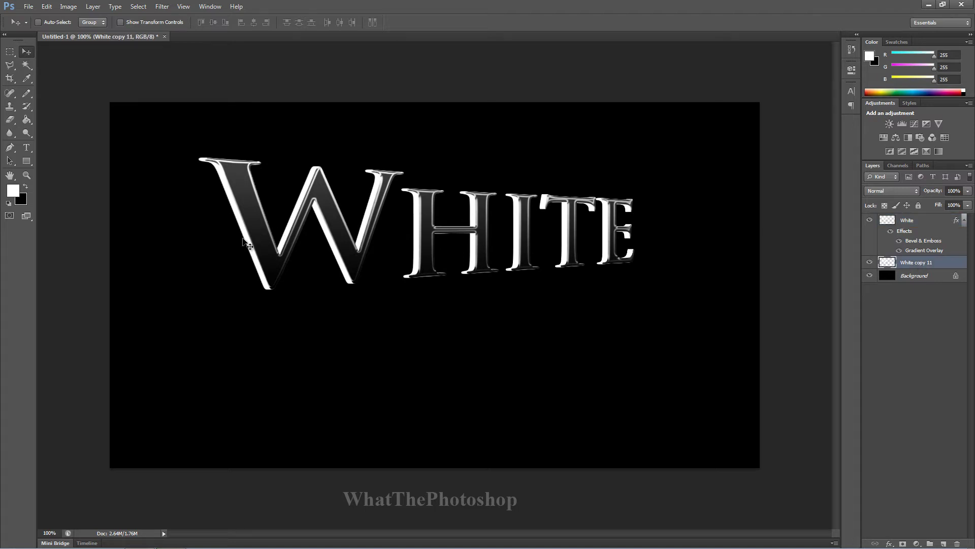
double_click(950, 264)
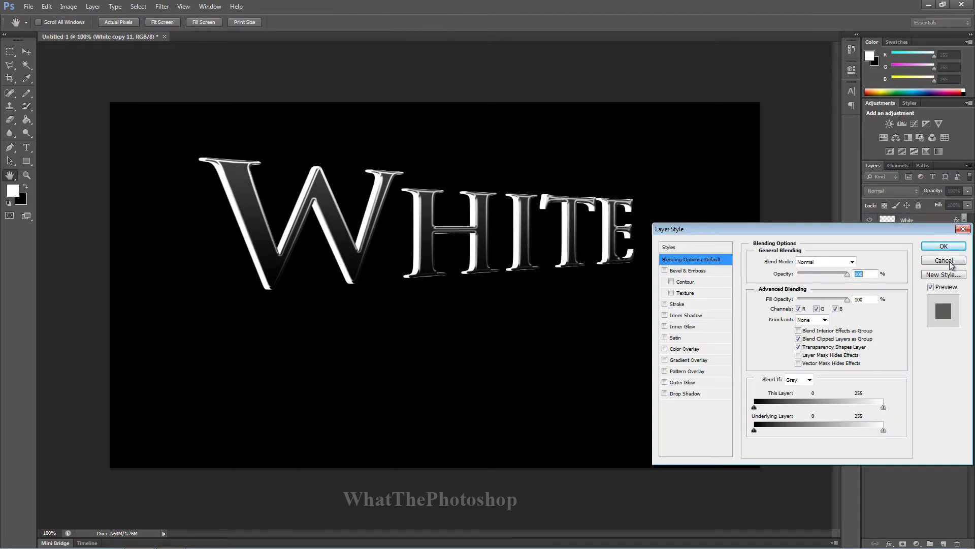
click(686, 271)
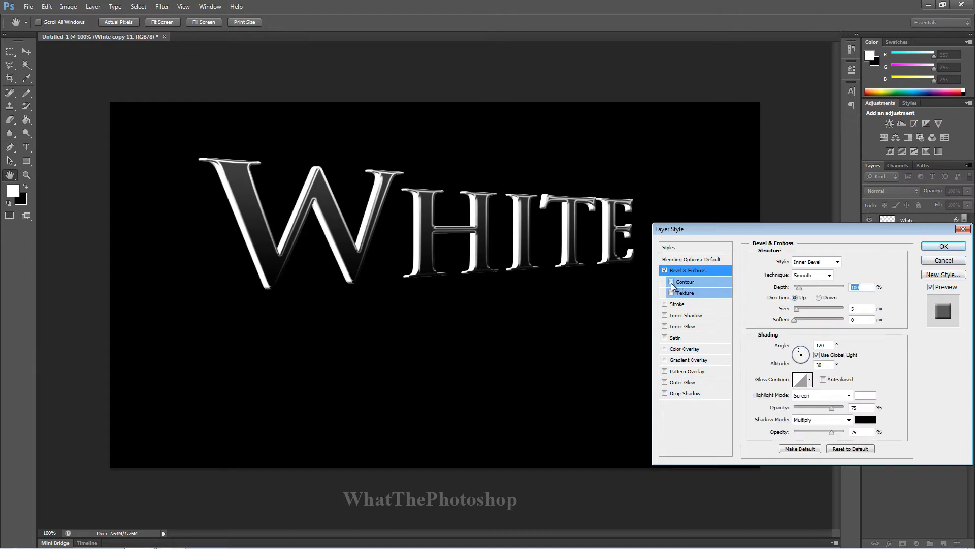
click(671, 282)
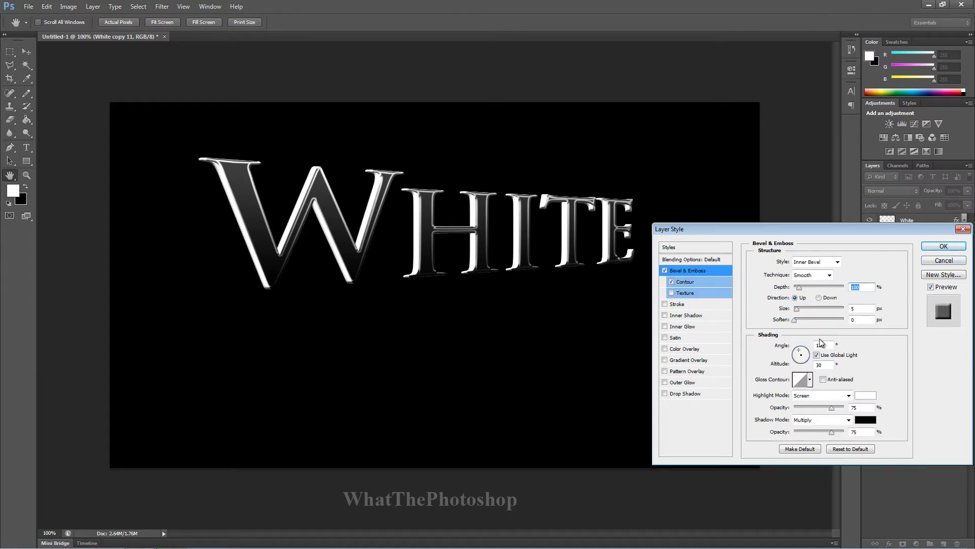
- Add a Foreground to Background gradient overlay with slightly lowered opacity
click(689, 360)
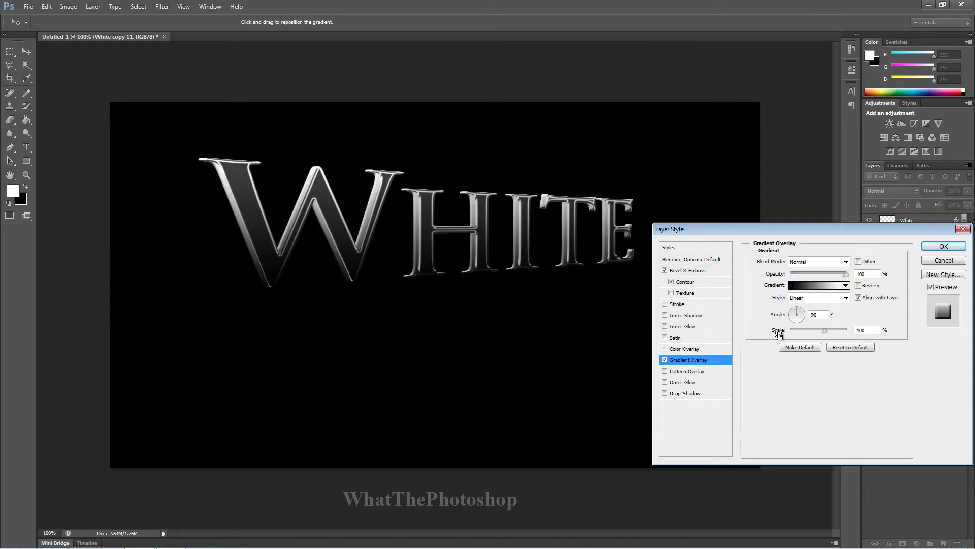
click(801, 281)
click(395, 130)
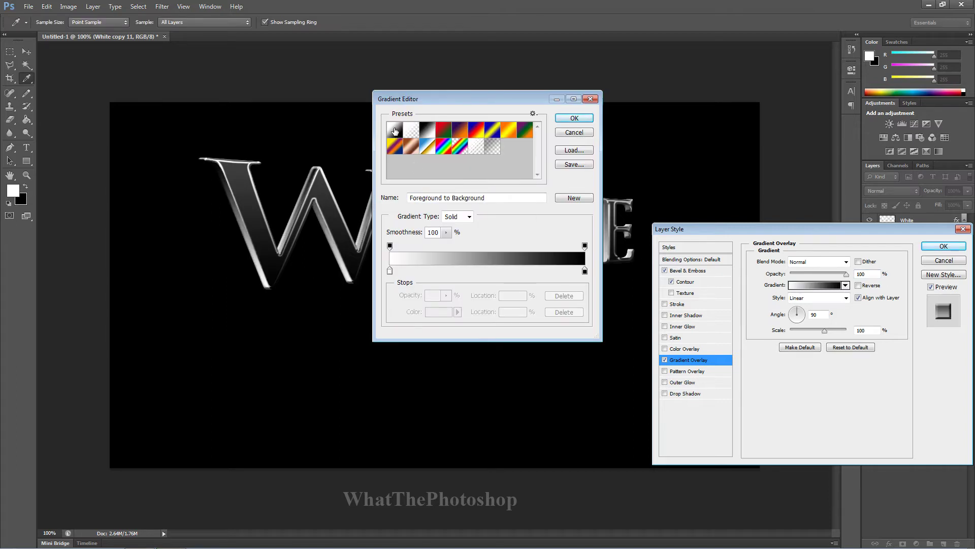
click(574, 119)
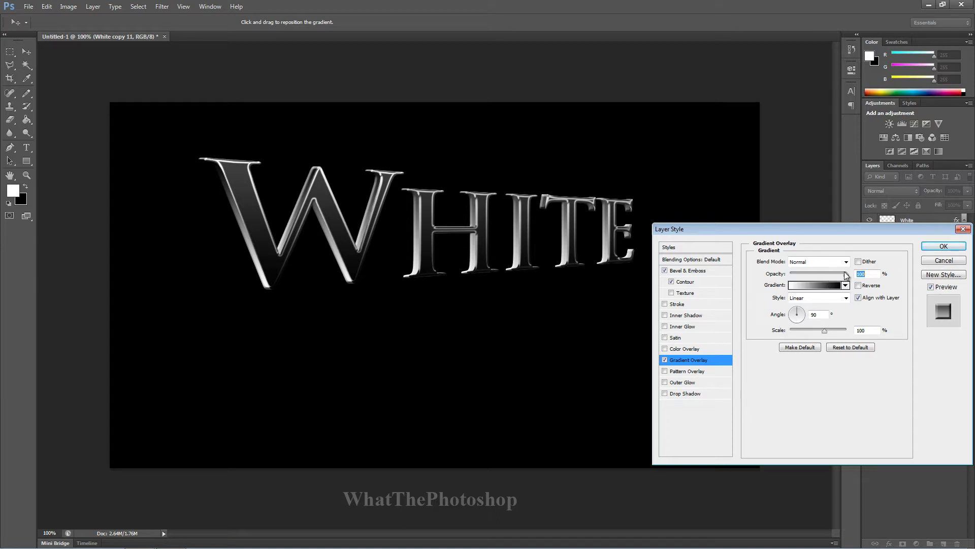
mouse_move(844, 274)
mouse_down()
mouse_move(811, 277)
mouse_move(845, 275)
mouse_move(802, 288)
mouse_move(830, 287)
mouse_up()
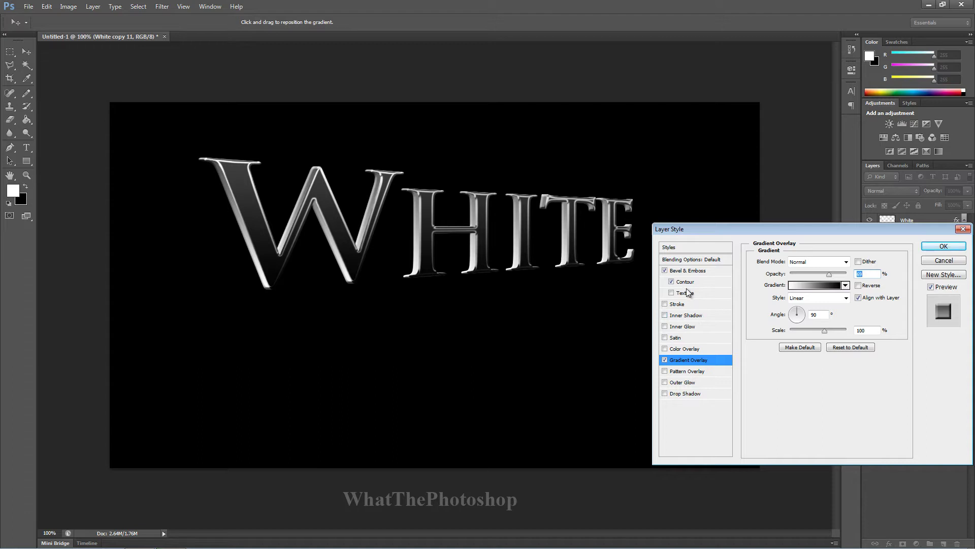
- Set the copy's bevel to an anti-aliased Ring - Double gloss, 1000% depth, 8 px size, and apply it
click(688, 271)
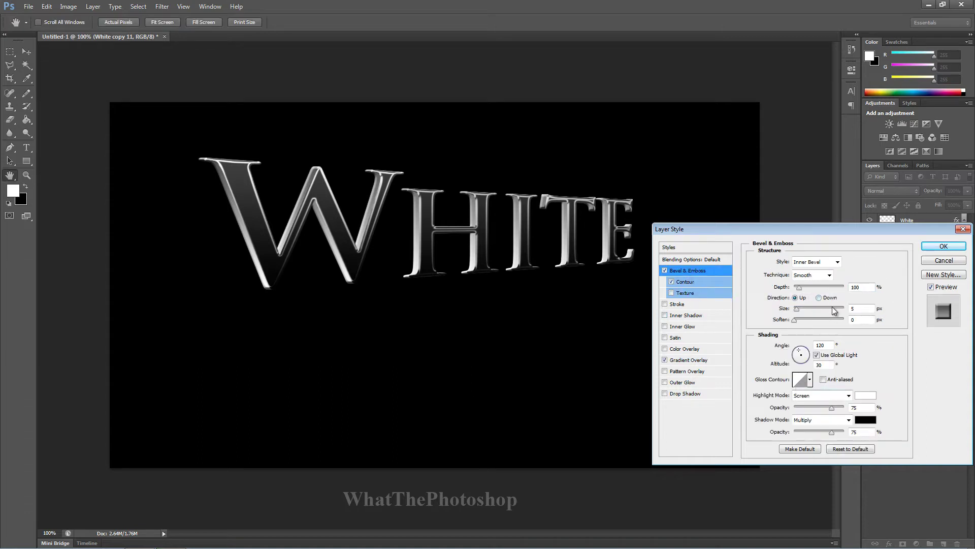
click(811, 380)
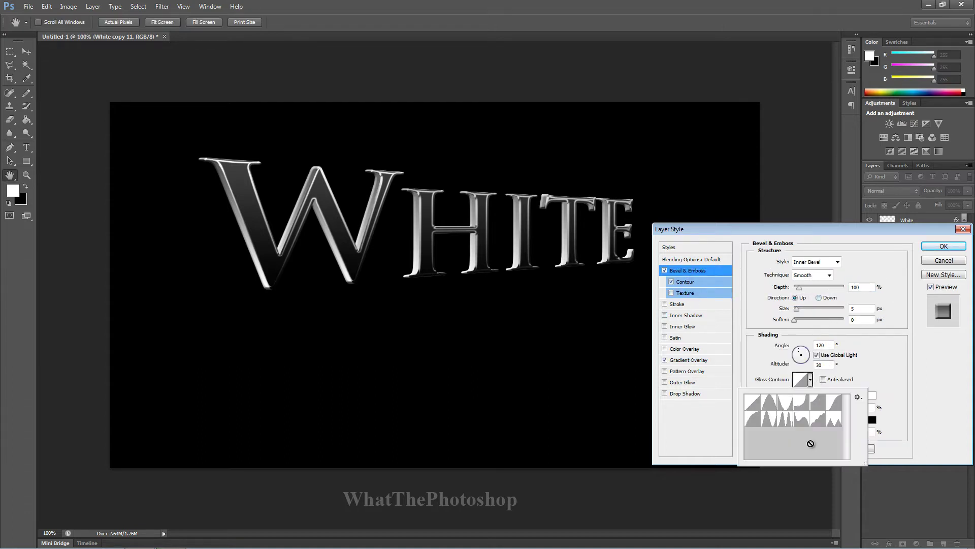
click(788, 419)
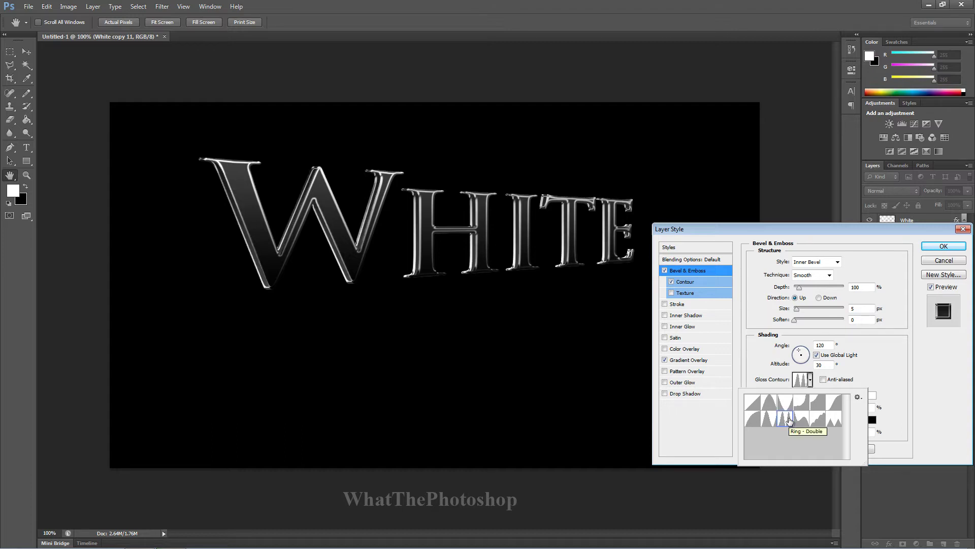
click(823, 380)
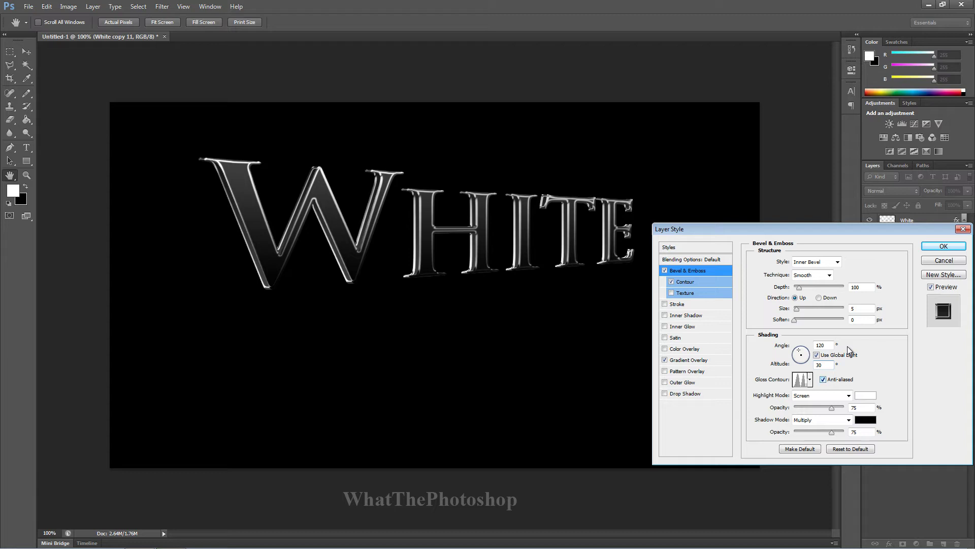
drag(800, 286, 880, 282)
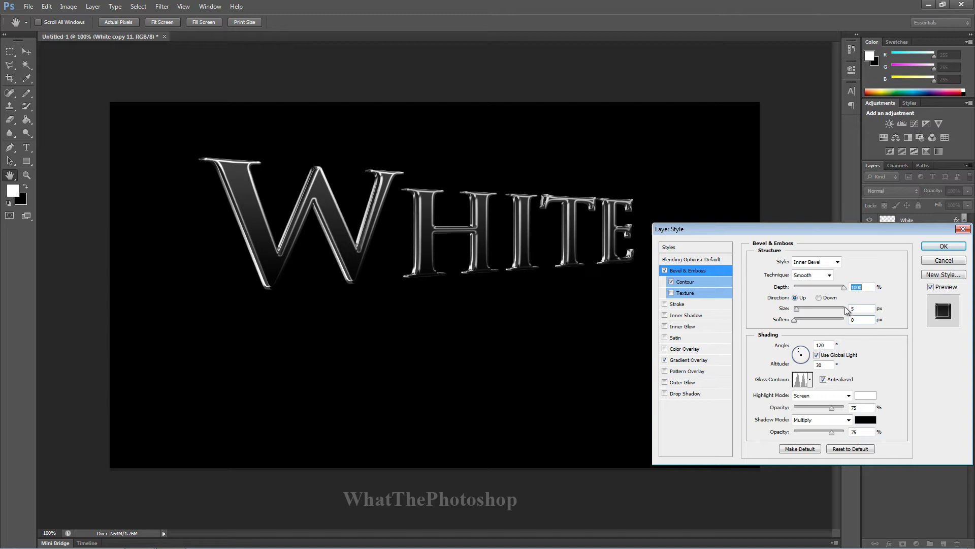
drag(800, 309, 868, 308)
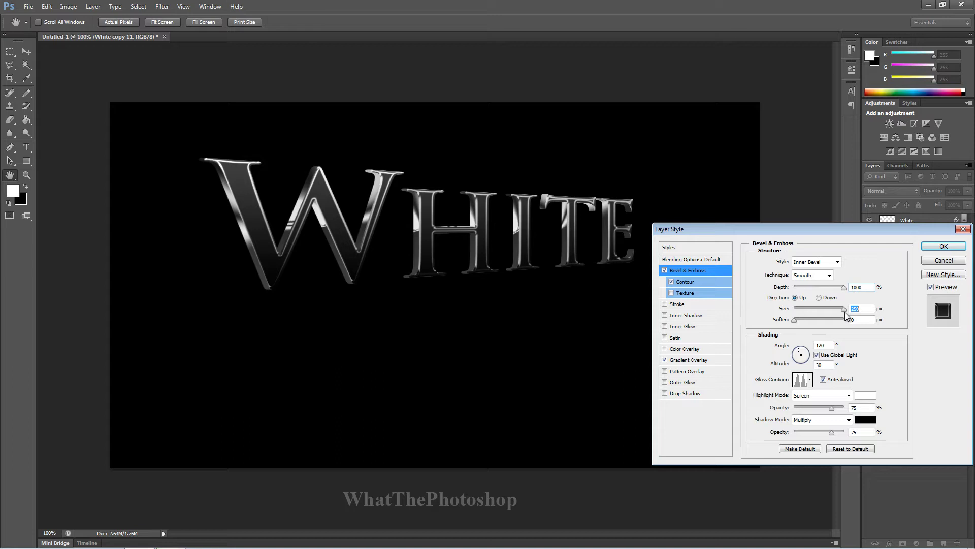
drag(846, 315, 873, 333)
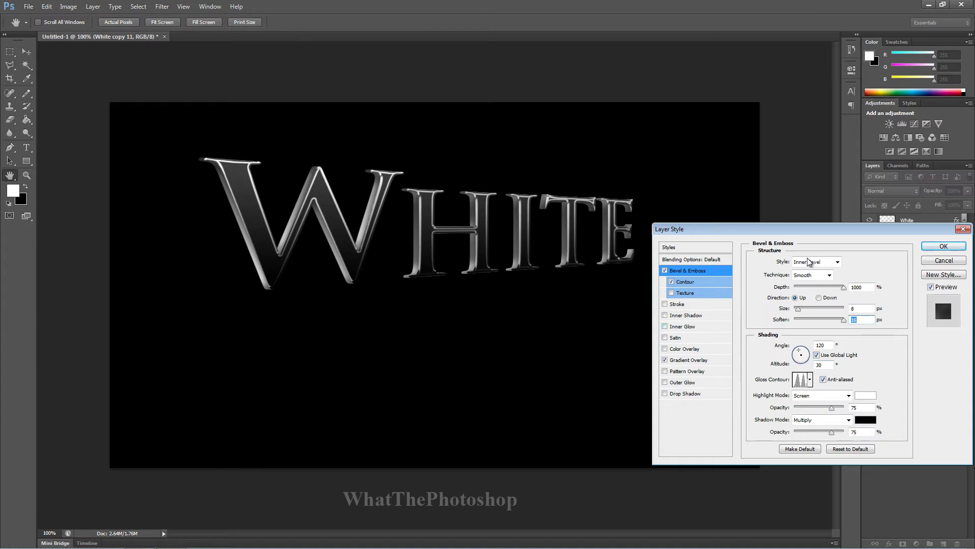
click(944, 246)
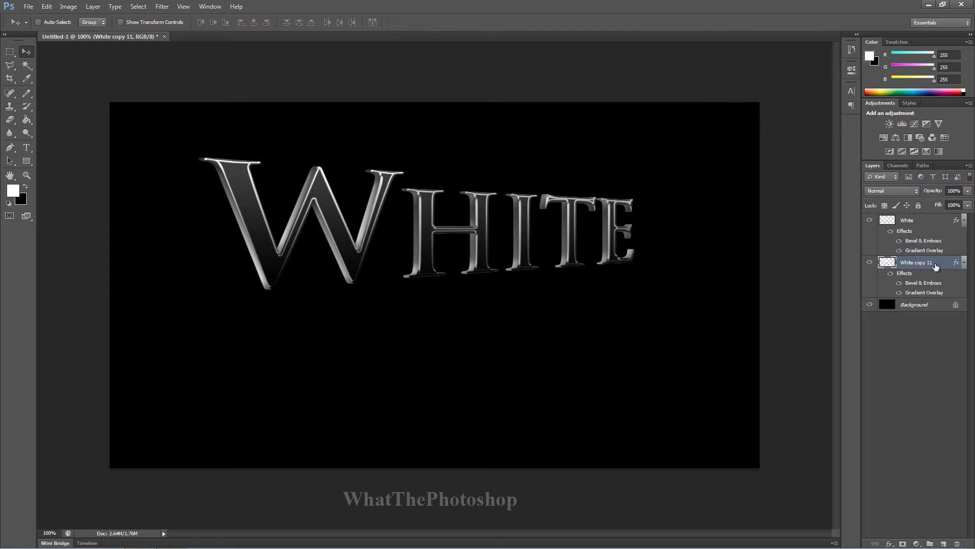
- Merge the White and White copy 11 layers into a single White layer
shift+click(937, 224)
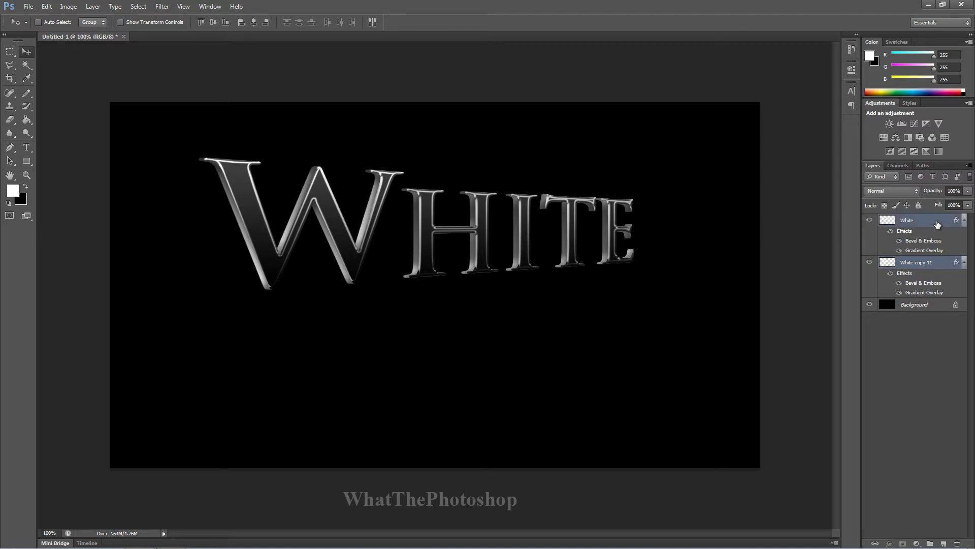
right_click(943, 264)
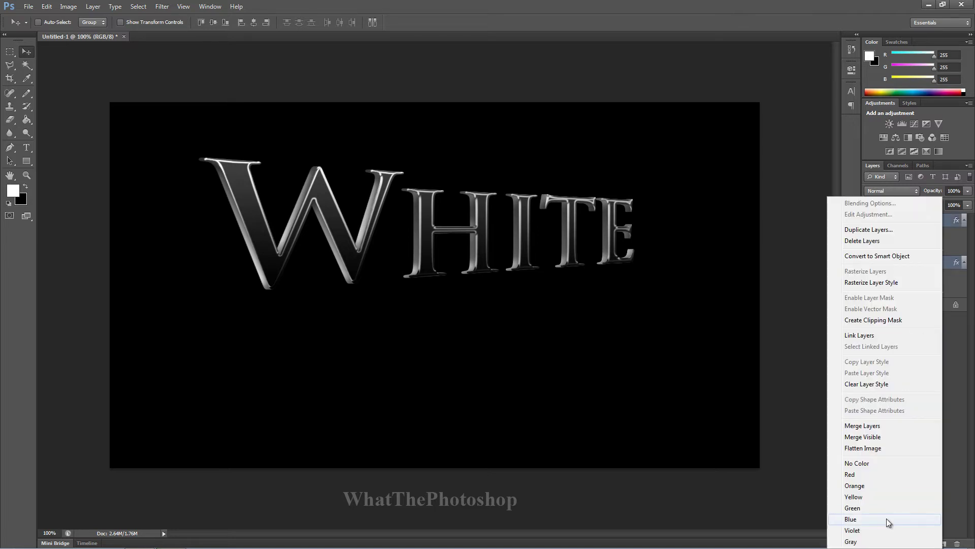
click(898, 427)
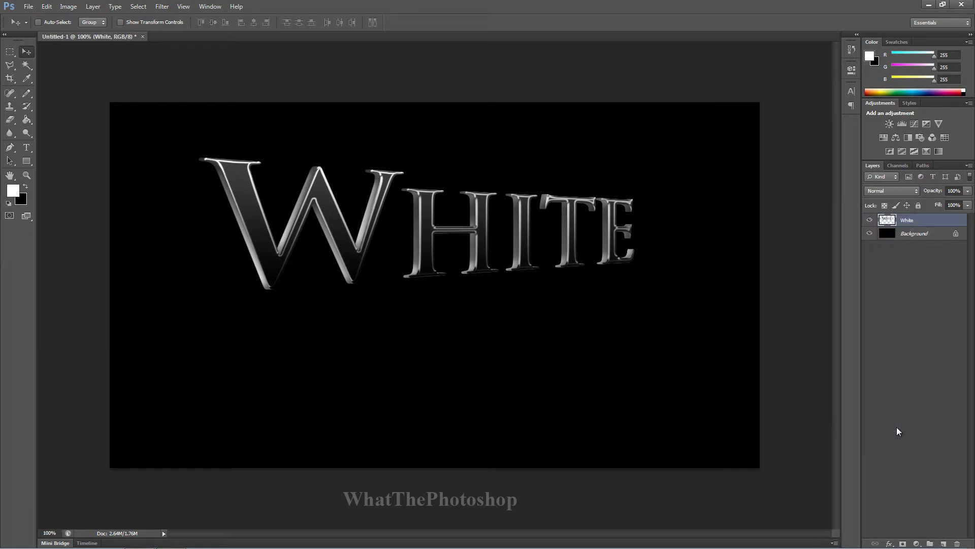
- Duplicate the merged White layer as White copy
right_click(934, 221)
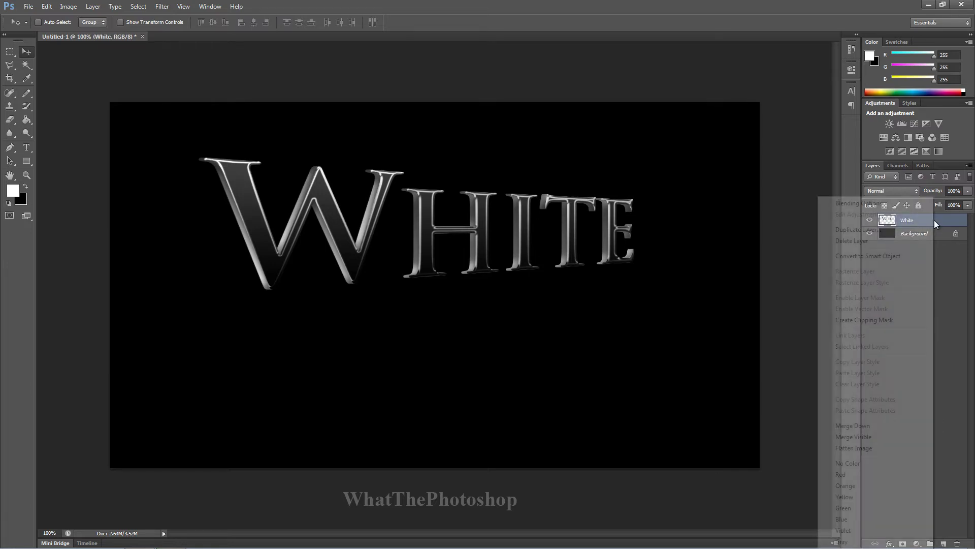
click(908, 230)
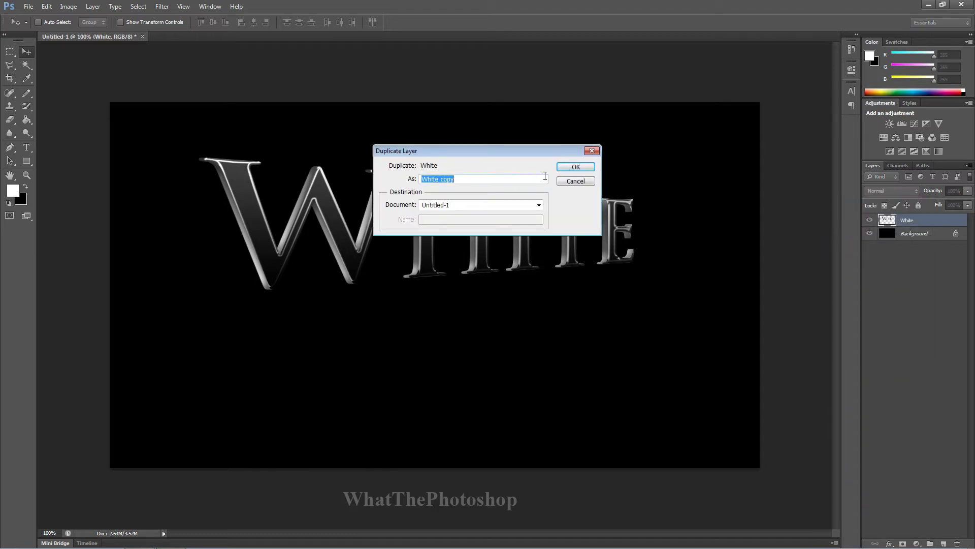
click(575, 168)
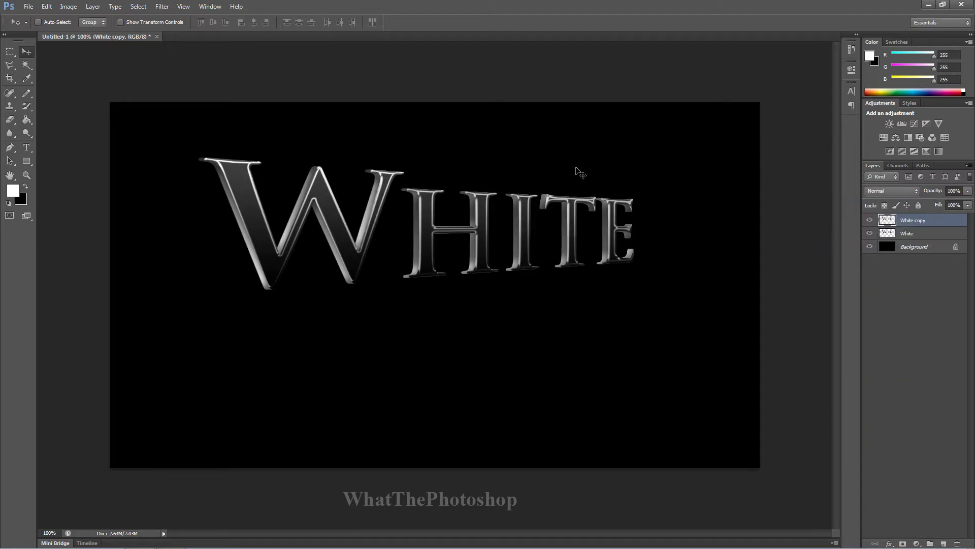
click(46, 6)
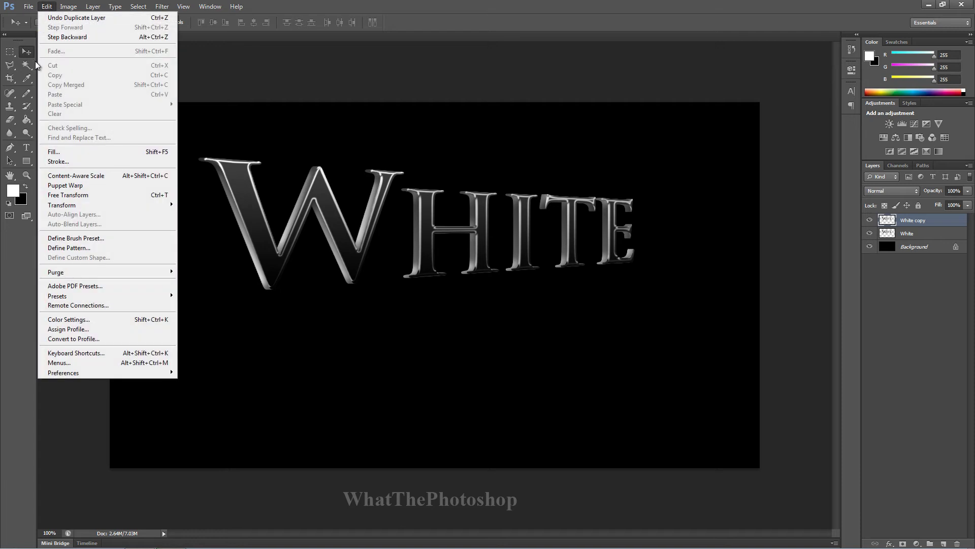
- Flip the White copy layer vertically and drag it directly beneath the original lettering
mouse_move(171, 204)
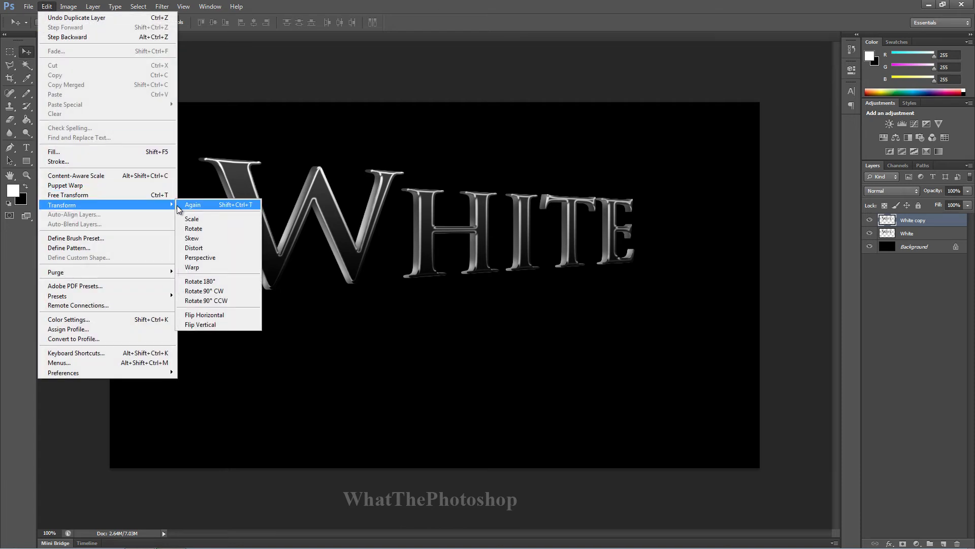
click(233, 323)
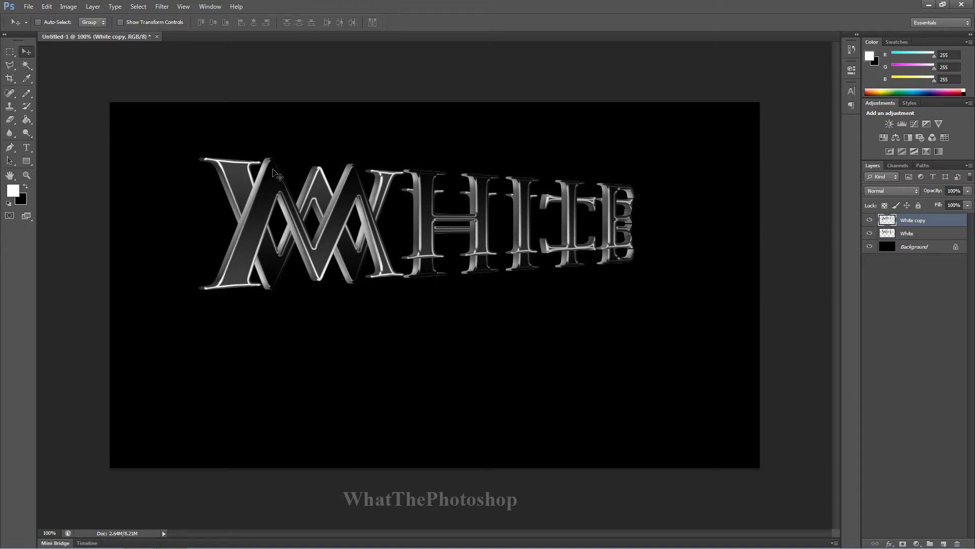
drag(366, 203, 363, 330)
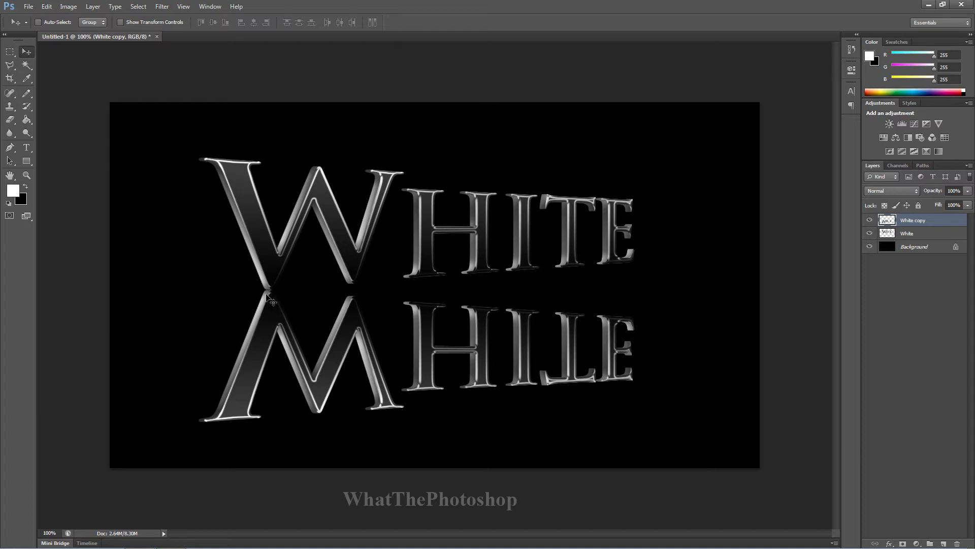
mouse_move(272, 311)
mouse_down()
mouse_move(373, 299)
mouse_move(269, 308)
mouse_up()
click(46, 8)
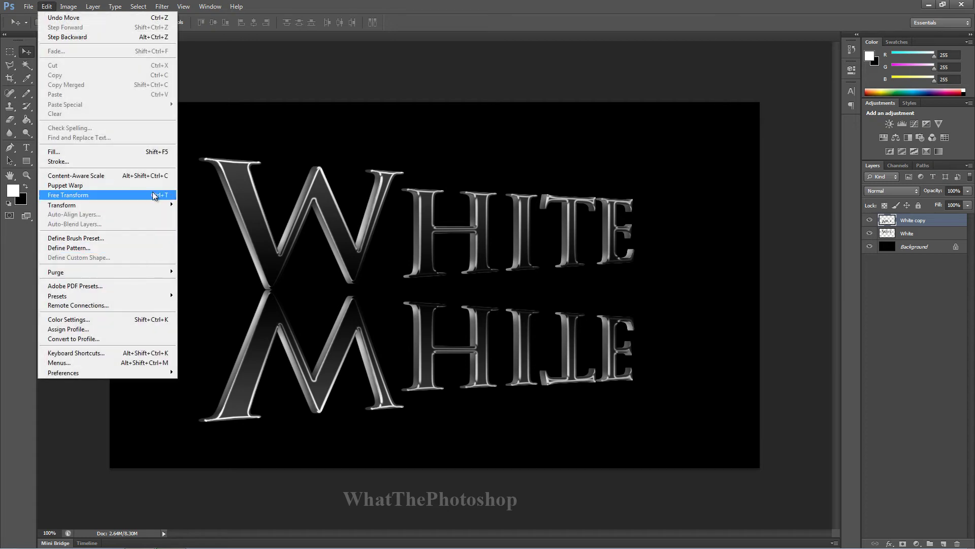
- Skew the reflected White copy -8.34° vertically so its bases meet the original's slanted letters
mouse_move(149, 207)
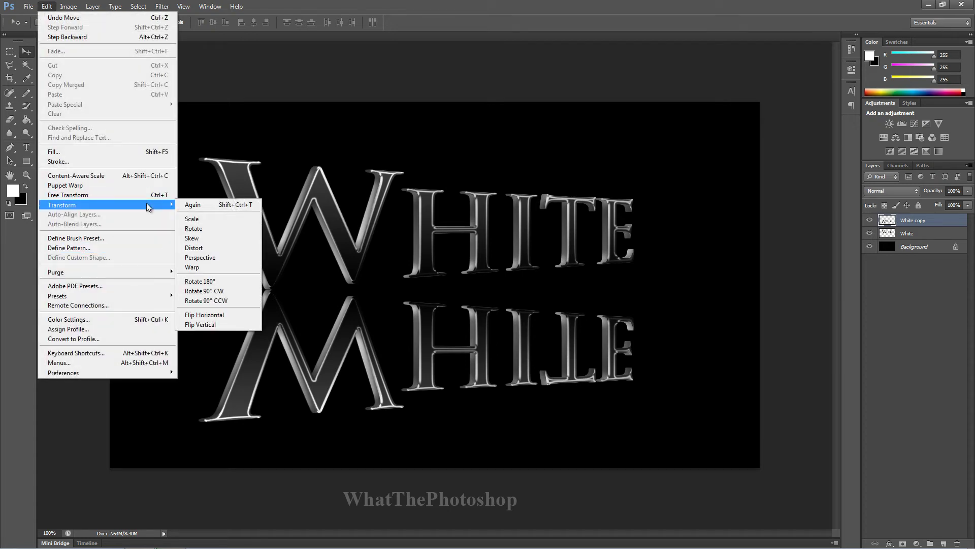
click(219, 241)
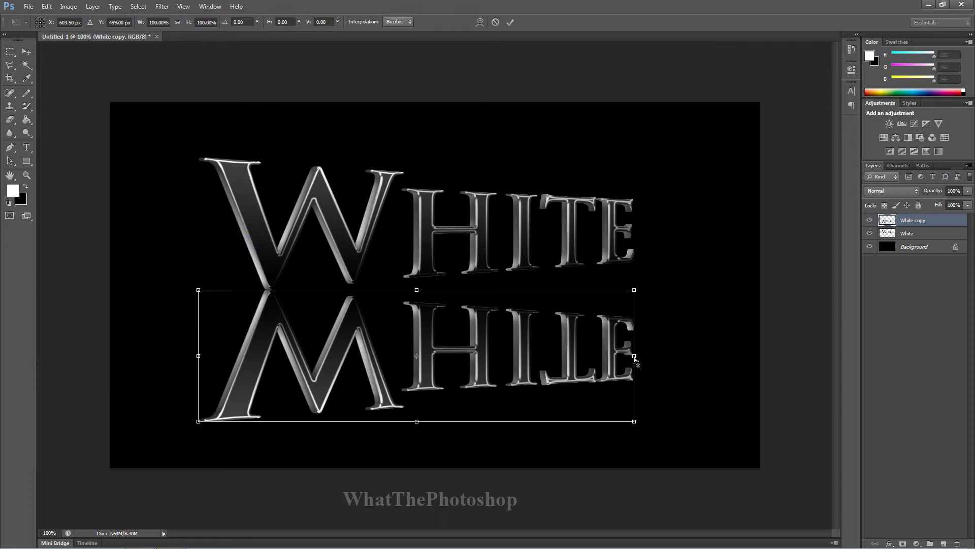
drag(634, 355, 603, 287)
drag(427, 298, 426, 308)
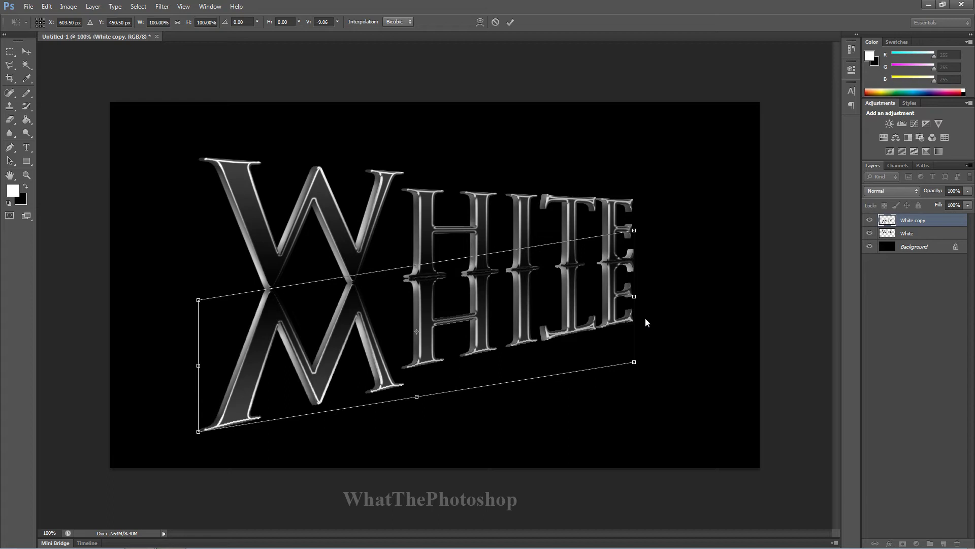
drag(634, 298, 634, 308)
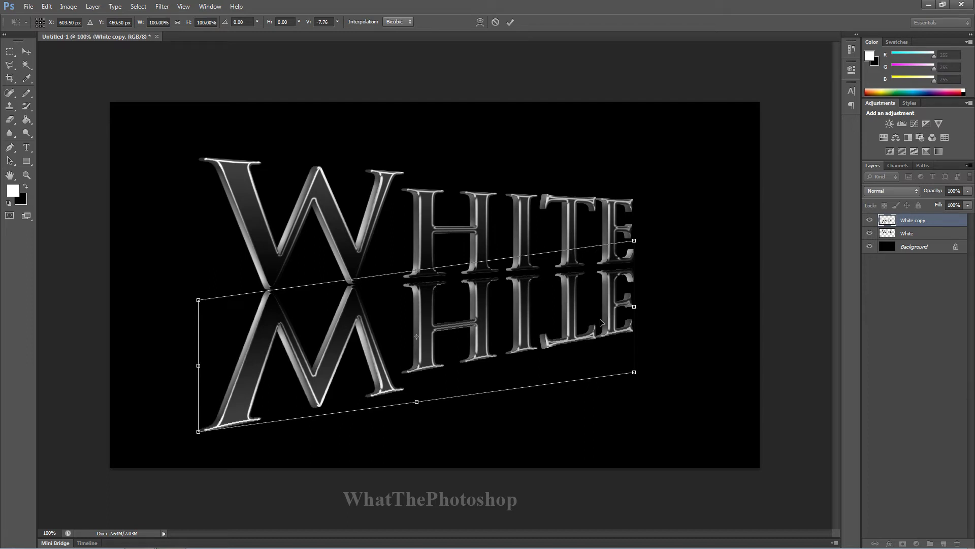
drag(599, 318, 601, 313)
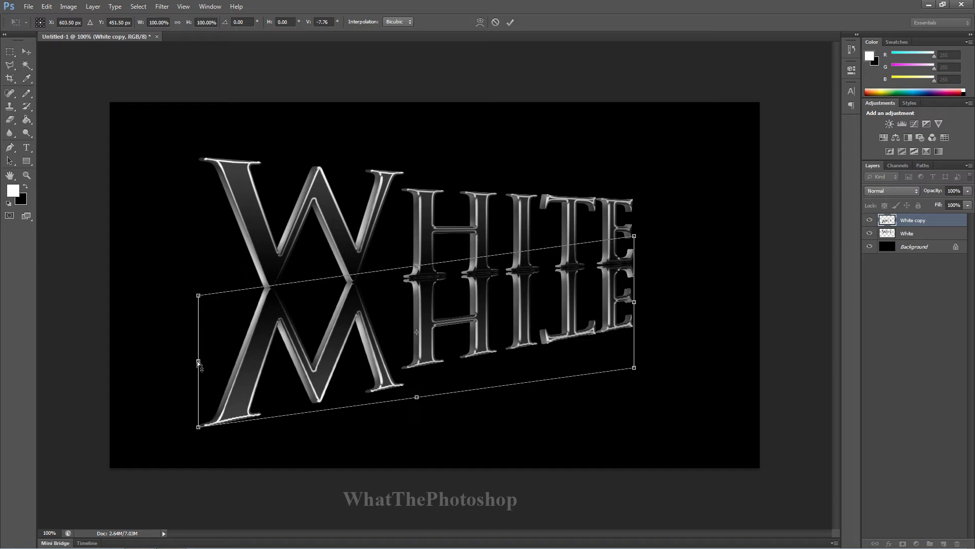
drag(198, 362, 198, 364)
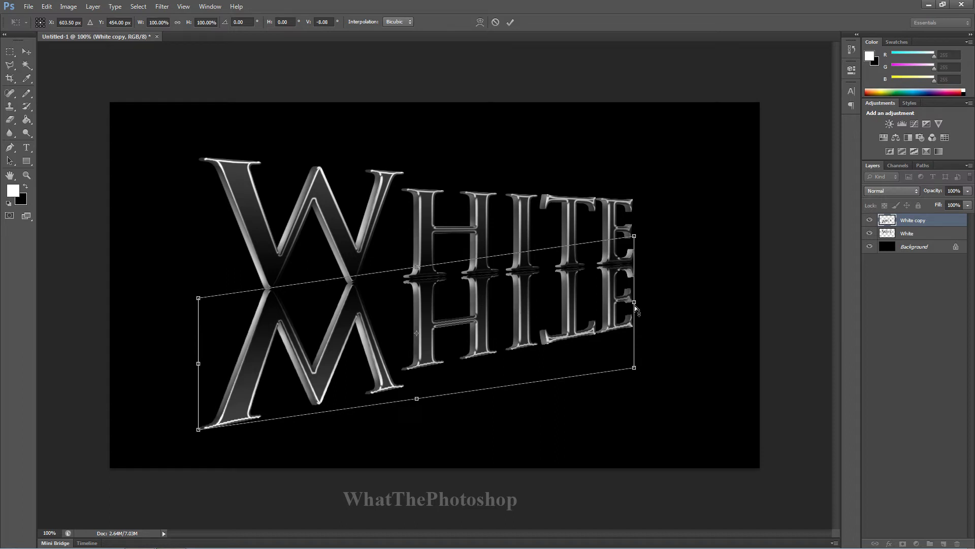
drag(635, 305, 635, 303)
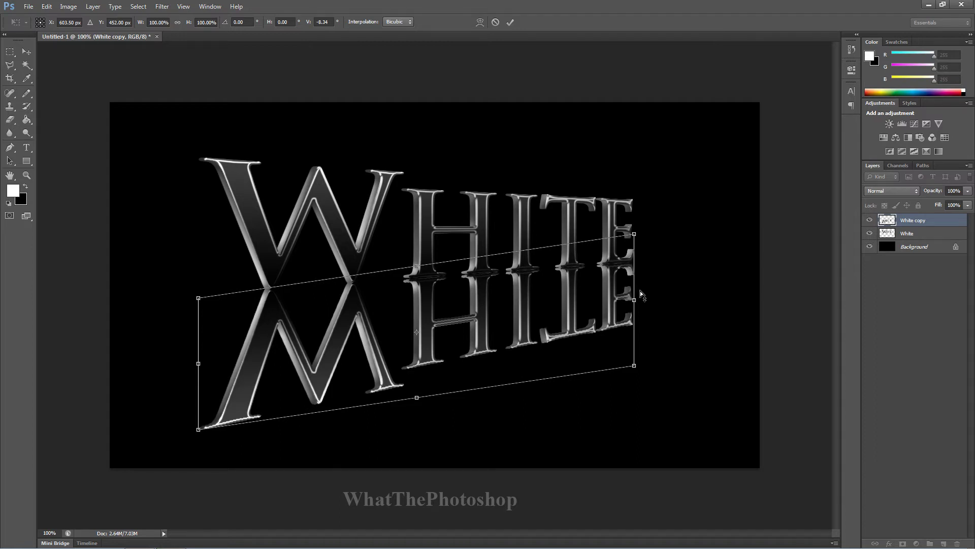
key(Return)
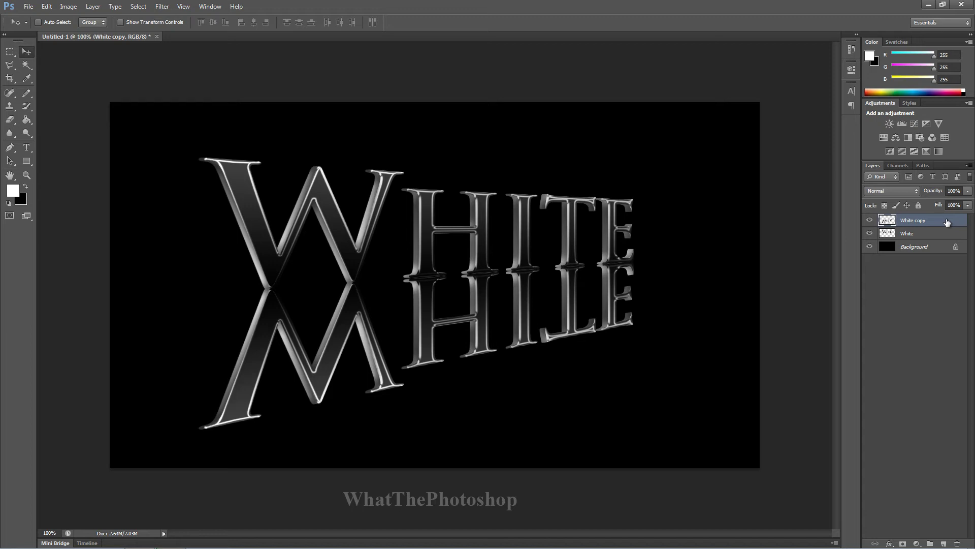
- Nudge the reflection up slightly and set the Eraser to a soft 300 px, 0% hardness brush
key(Up)
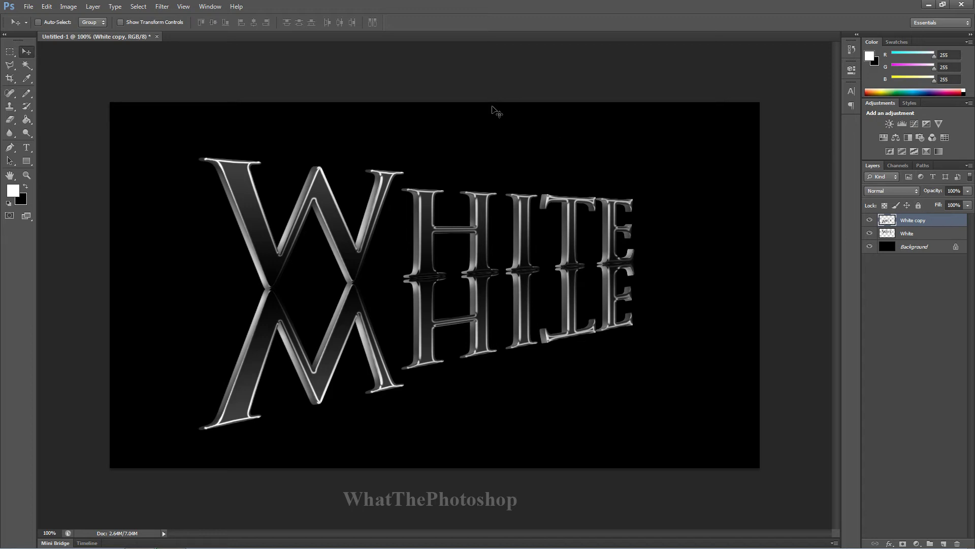
key(Up)
key(Up)
key(Up)
key(Up)
key(Up)
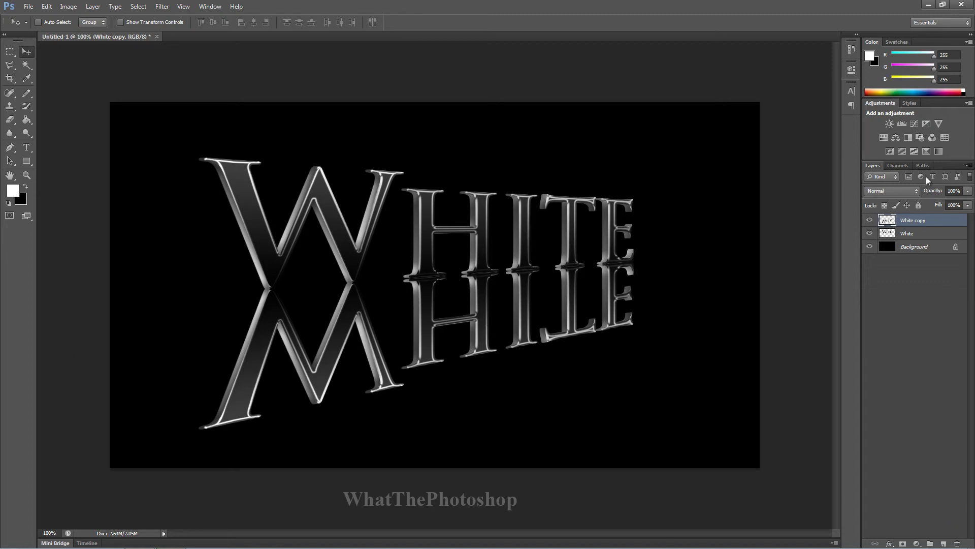
click(9, 120)
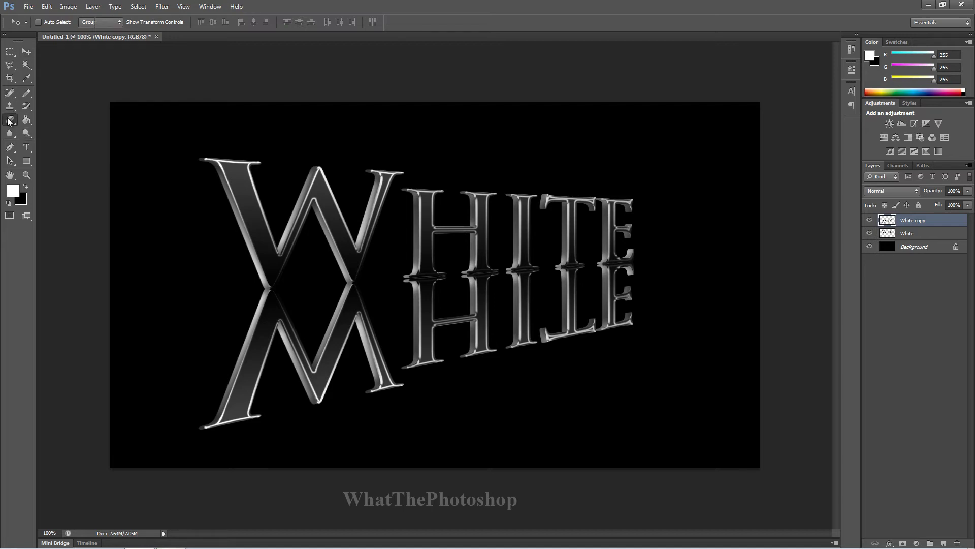
click(51, 120)
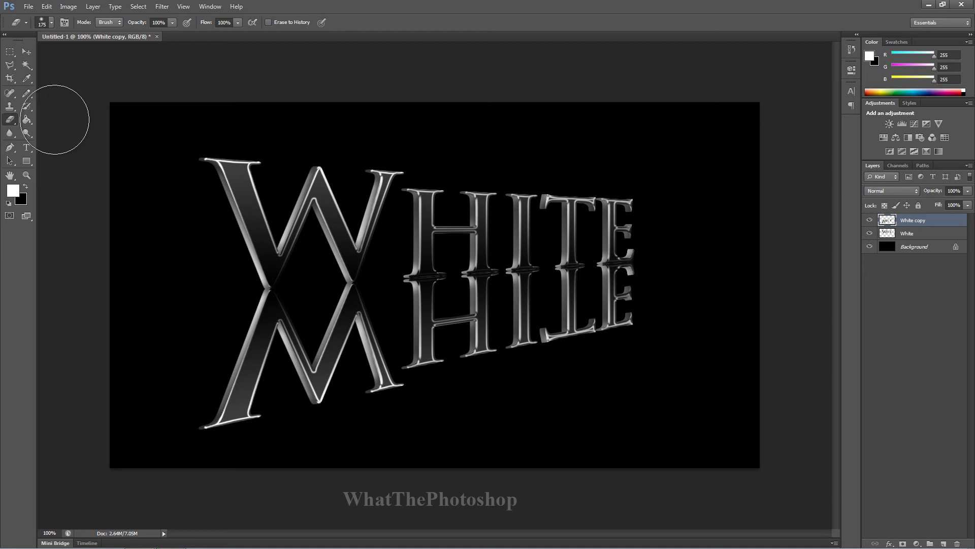
click(51, 25)
key(bracketright)
key(bracketright)
key(bracketright)
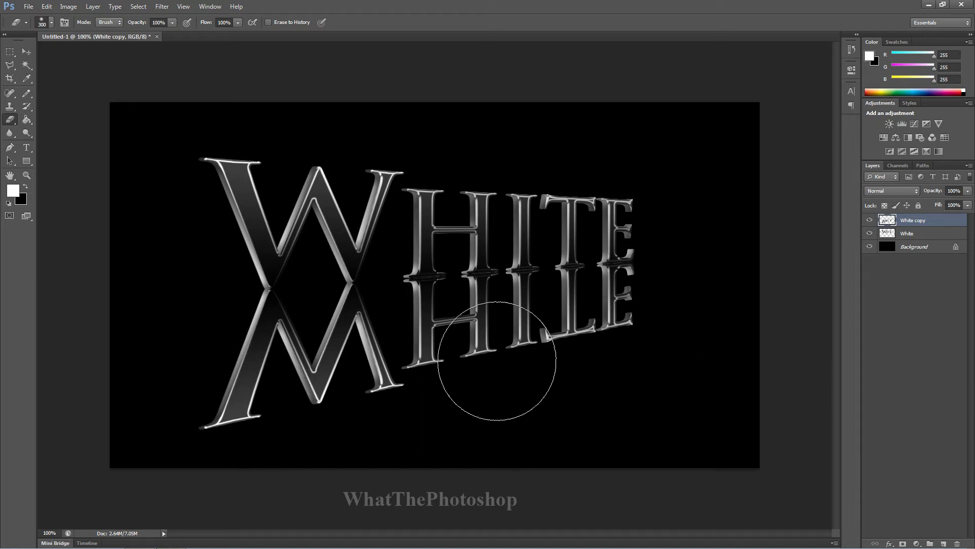
click(41, 10)
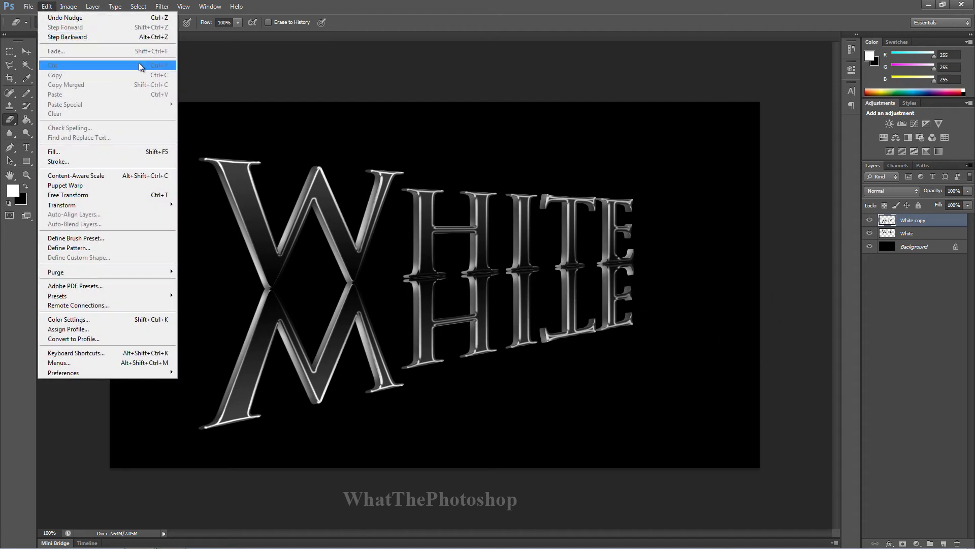
click(324, 6)
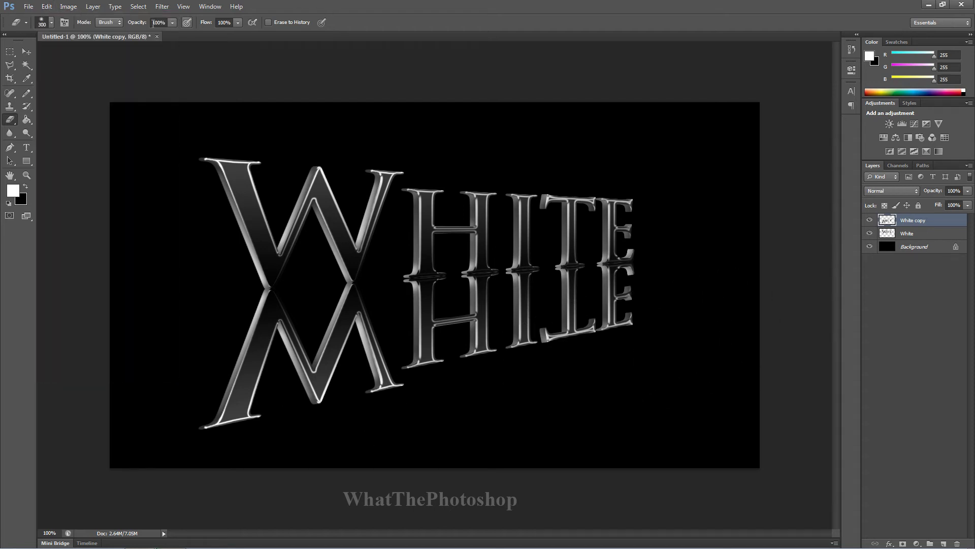
click(51, 23)
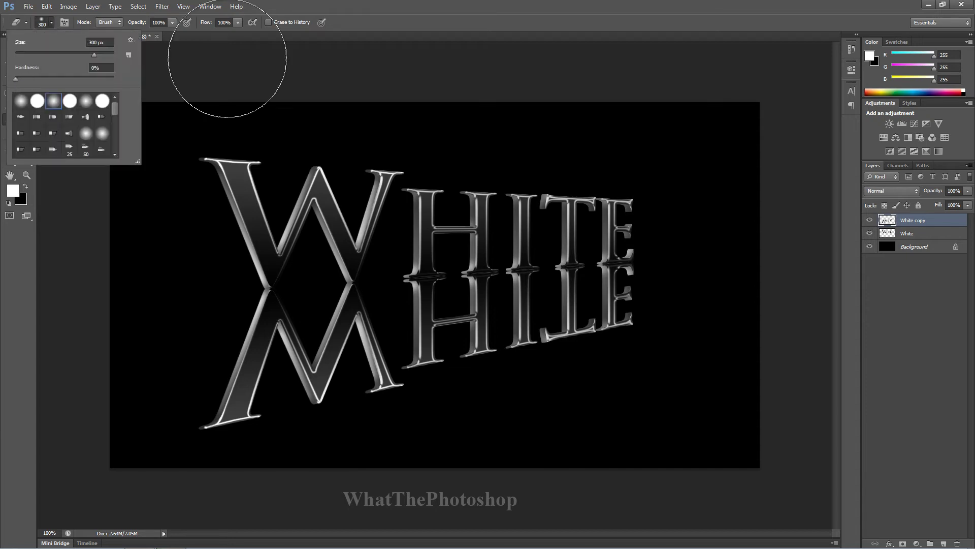
click(389, 34)
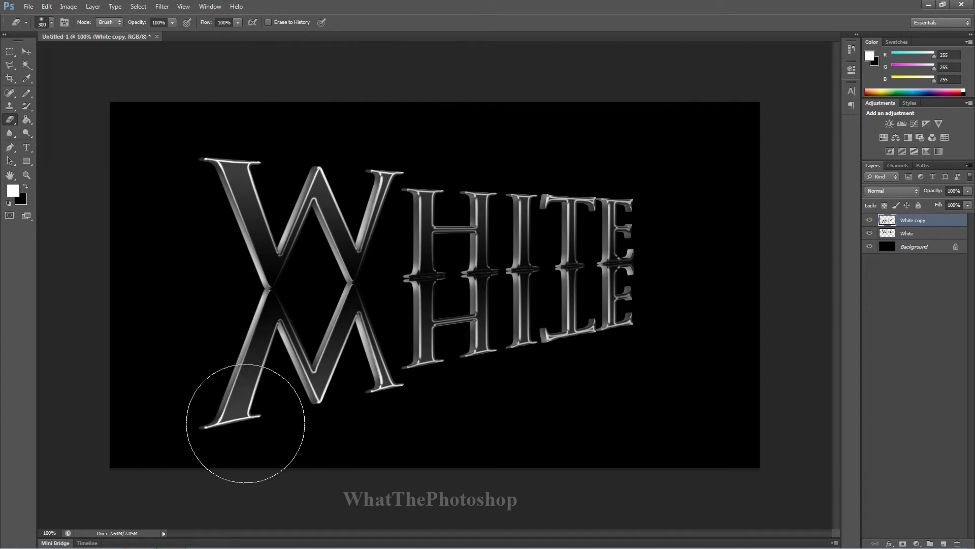
- Move the White copy reflection layer below the White text layer in the Layers panel
click(870, 220)
click(870, 220)
click(870, 221)
click(869, 221)
click(869, 220)
click(870, 221)
drag(941, 222, 940, 240)
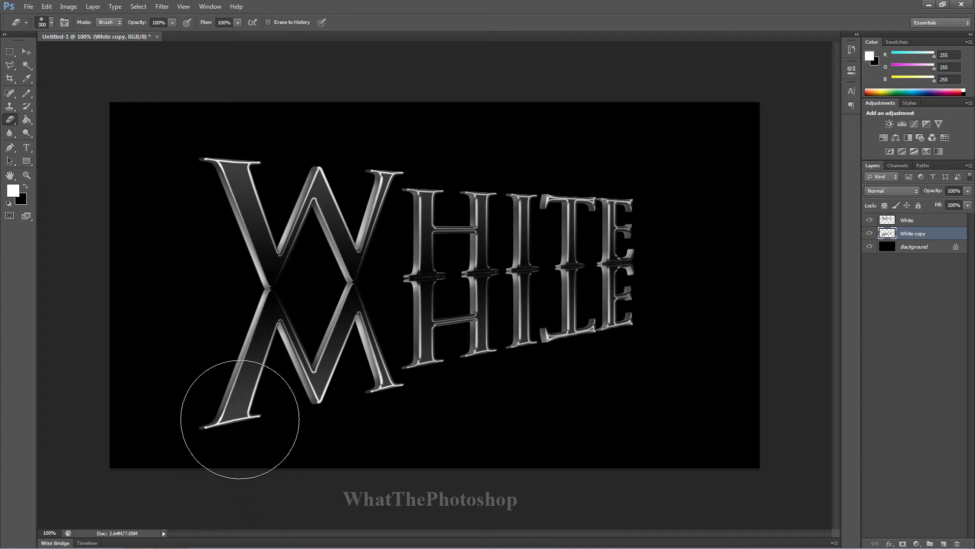
- Softly erase the bottom of the reflected lettering so it fades into the black background
click(240, 419)
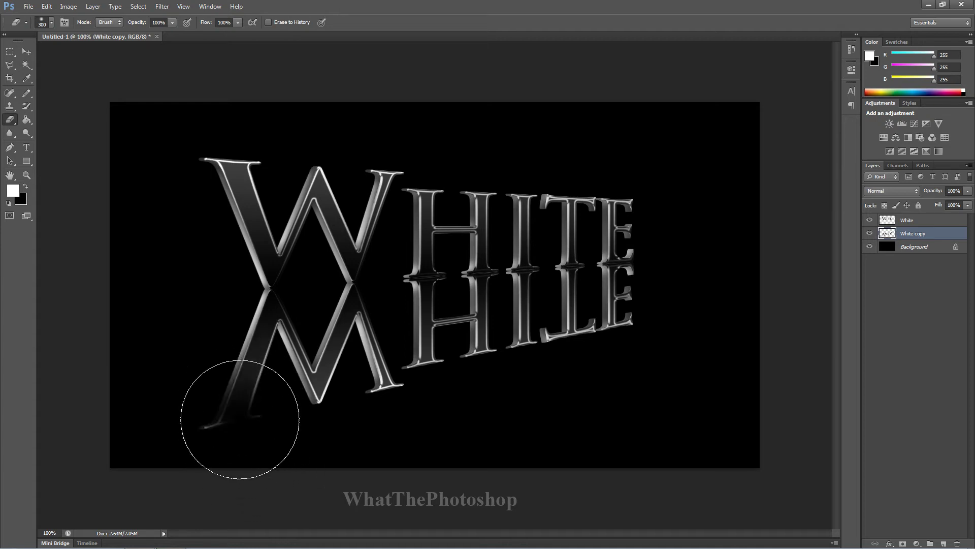
drag(240, 419, 229, 414)
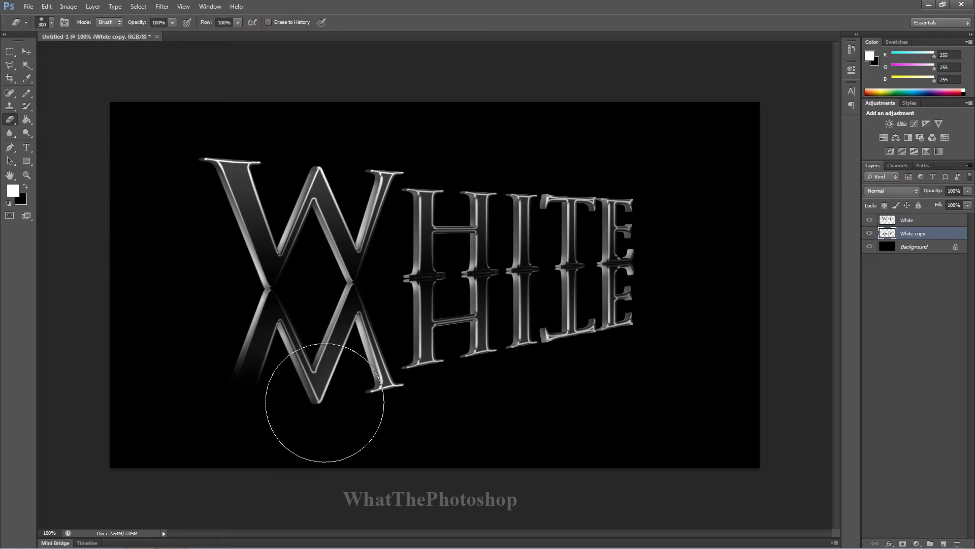
mouse_move(324, 403)
mouse_down()
mouse_move(317, 410)
mouse_move(387, 392)
mouse_move(453, 352)
mouse_move(460, 370)
mouse_move(587, 341)
mouse_move(410, 376)
mouse_move(344, 409)
mouse_move(265, 404)
mouse_move(257, 425)
mouse_move(338, 383)
mouse_move(383, 383)
mouse_move(357, 390)
mouse_move(653, 342)
mouse_move(671, 355)
mouse_move(671, 345)
mouse_up()
key(bracketleft)
key(bracketleft)
key(bracketleft)
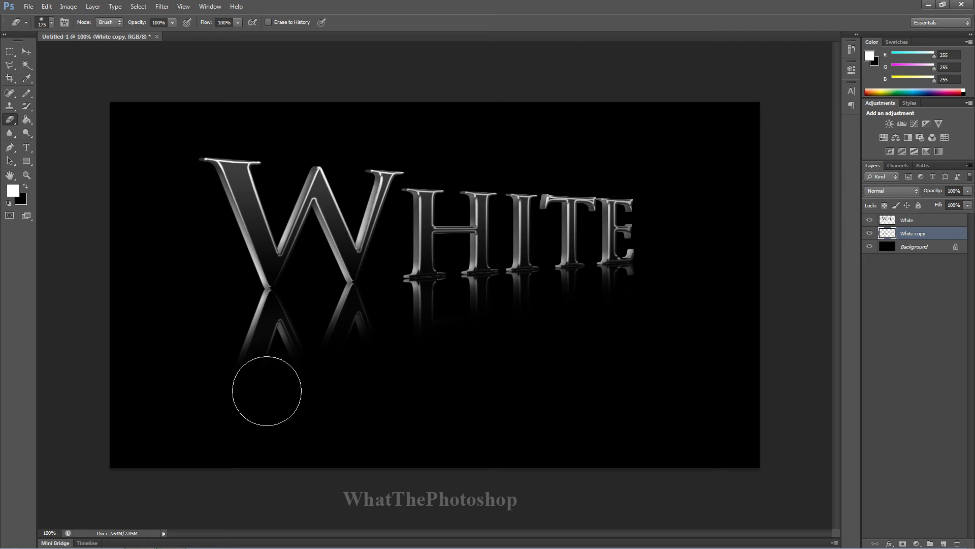
key(bracketright)
key(bracketright)
key(bracketright)
key(bracketright)
key(bracketright)
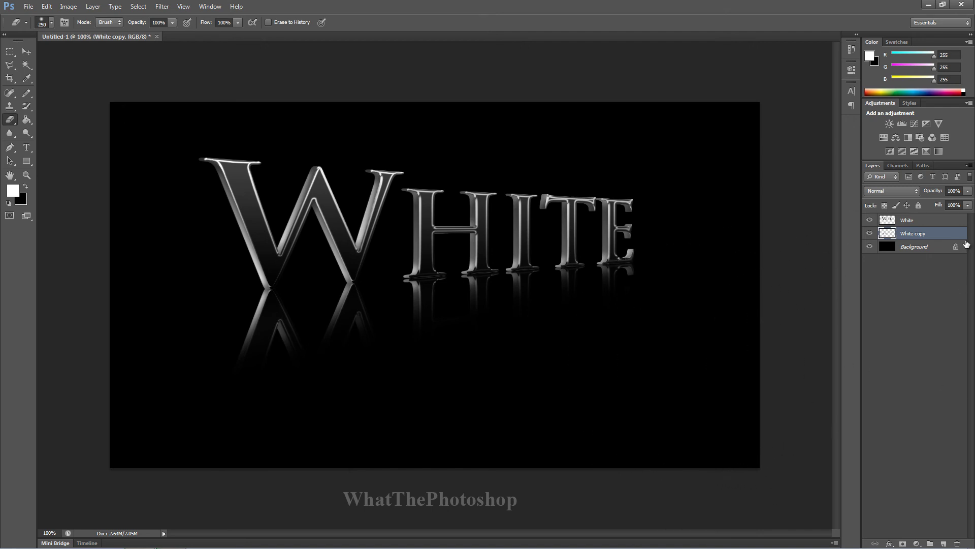
- Dim the White copy reflection's opacity, first to 75% and then down to 47%
click(870, 233)
click(871, 234)
click(967, 191)
drag(967, 202, 953, 204)
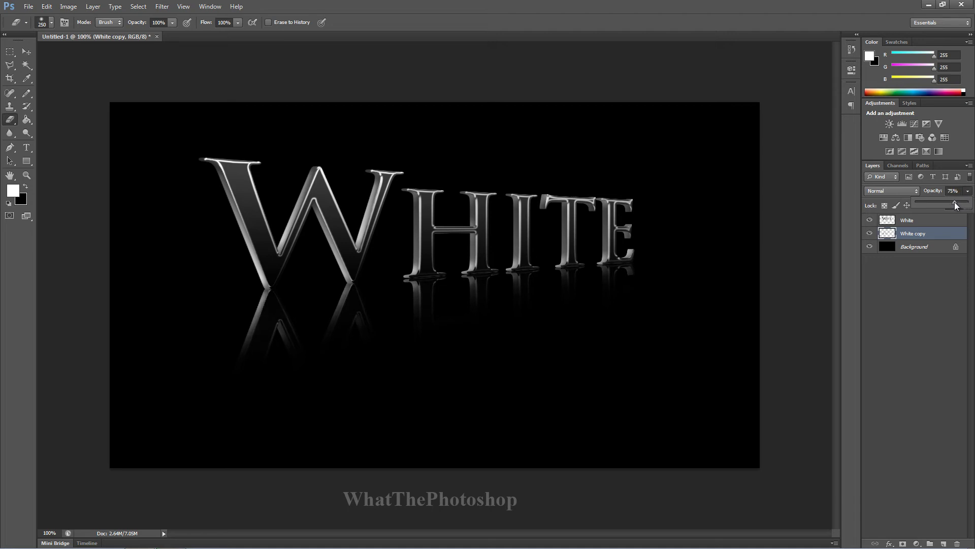
click(932, 282)
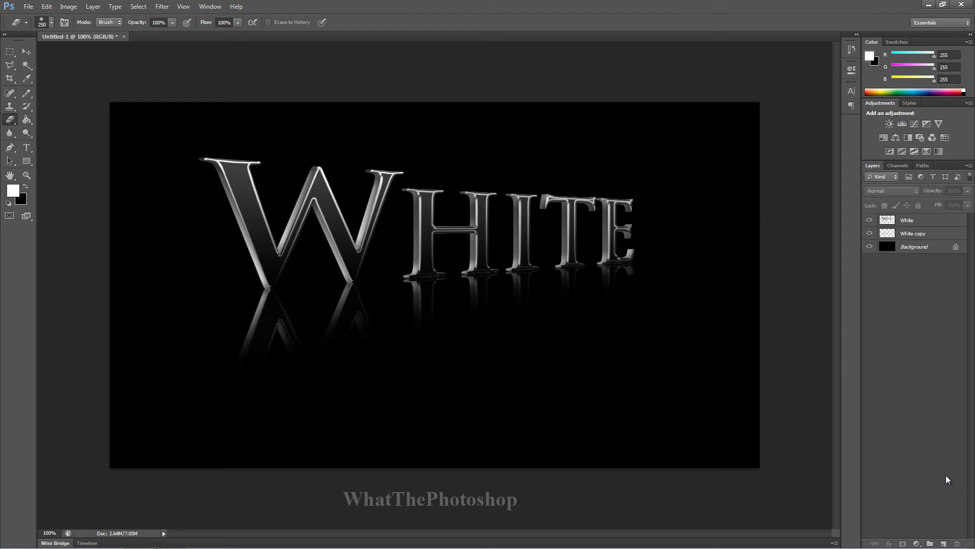
click(930, 234)
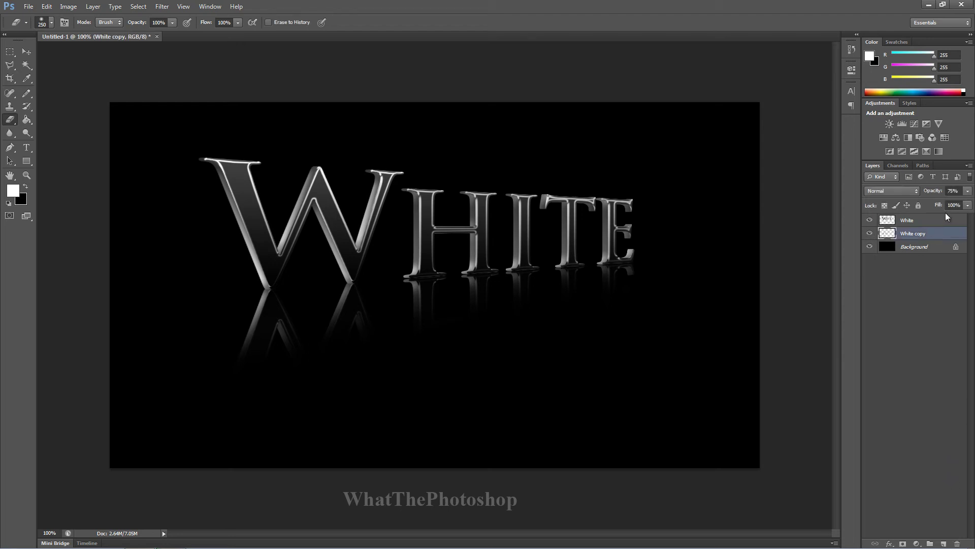
click(968, 190)
mouse_move(947, 202)
mouse_down()
mouse_move(938, 205)
mouse_move(962, 203)
mouse_move(944, 203)
mouse_up()
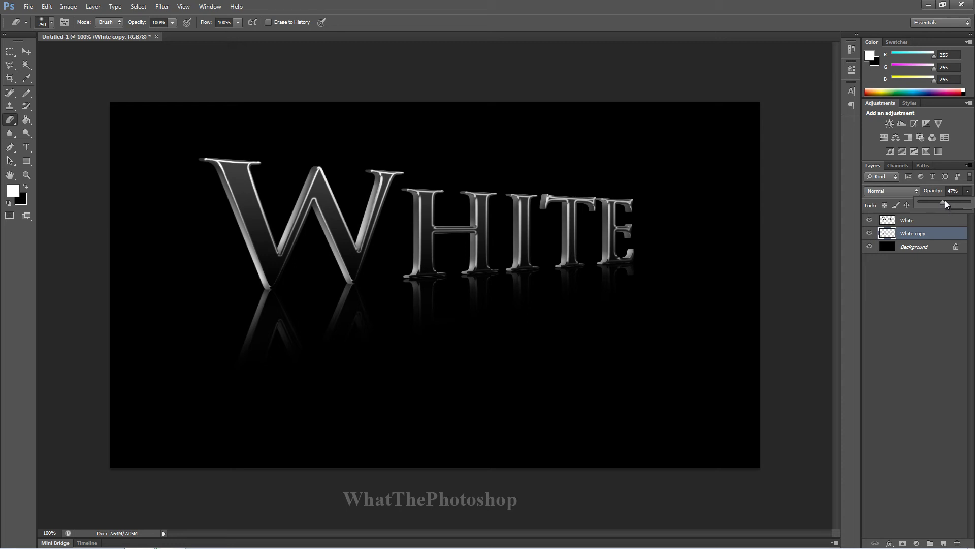
- Reselect the White copy layer, add a new empty layer and drag it lower in the stack
click(949, 245)
click(945, 246)
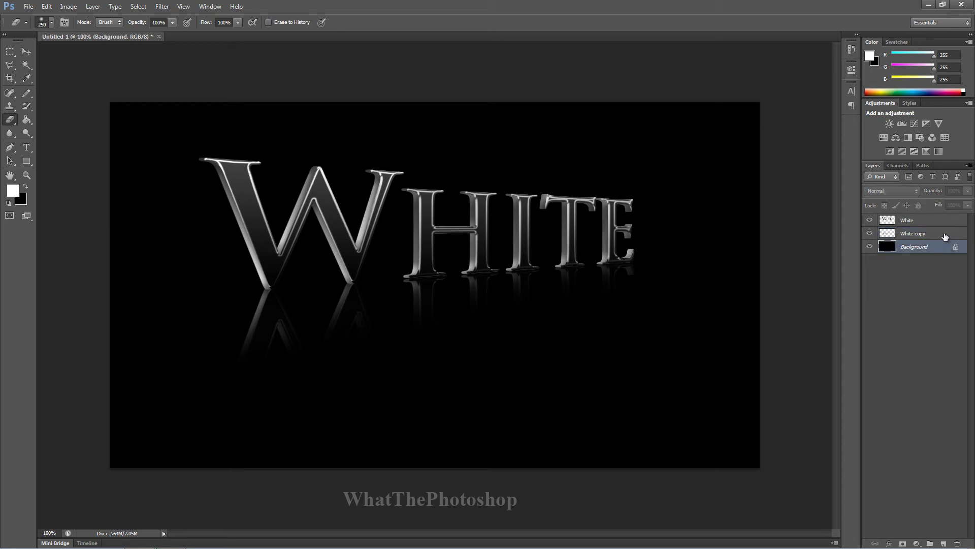
click(947, 237)
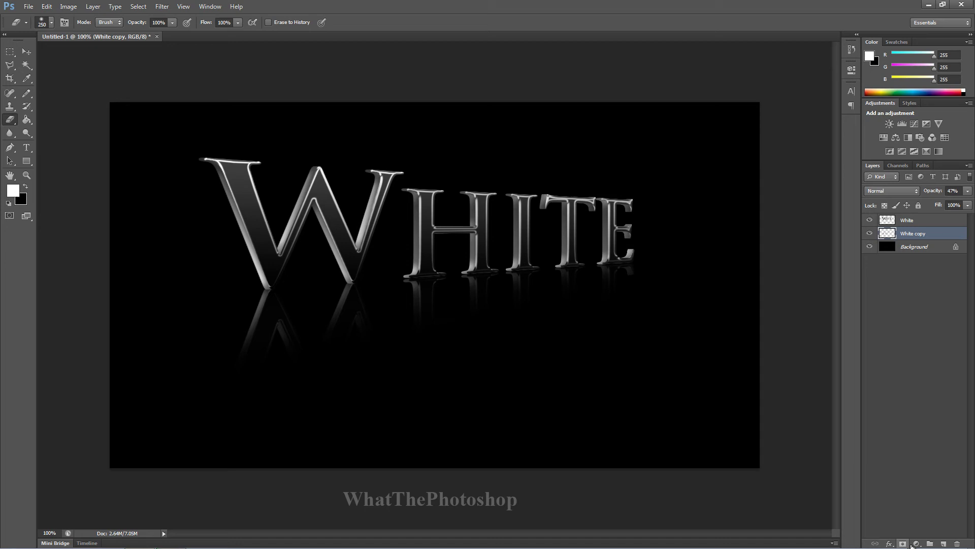
click(943, 543)
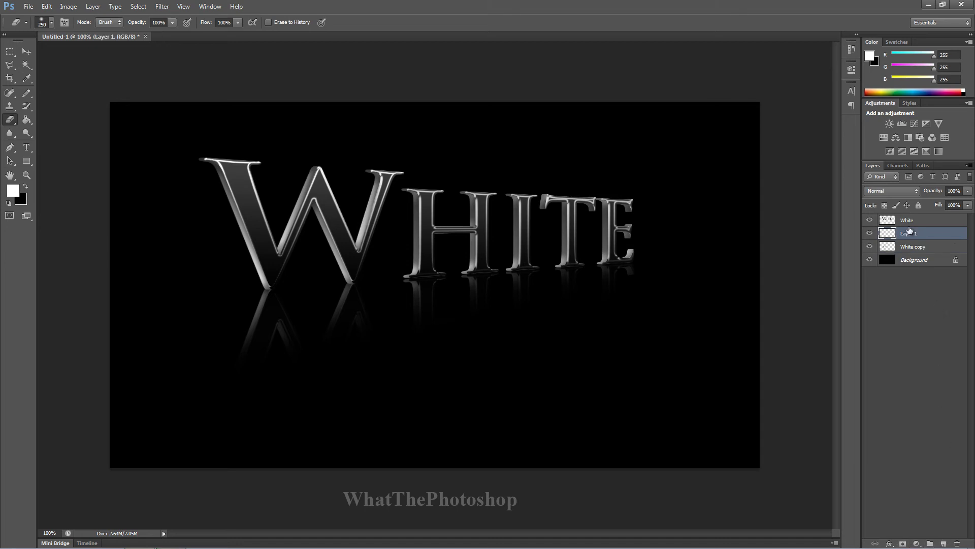
drag(935, 238, 957, 543)
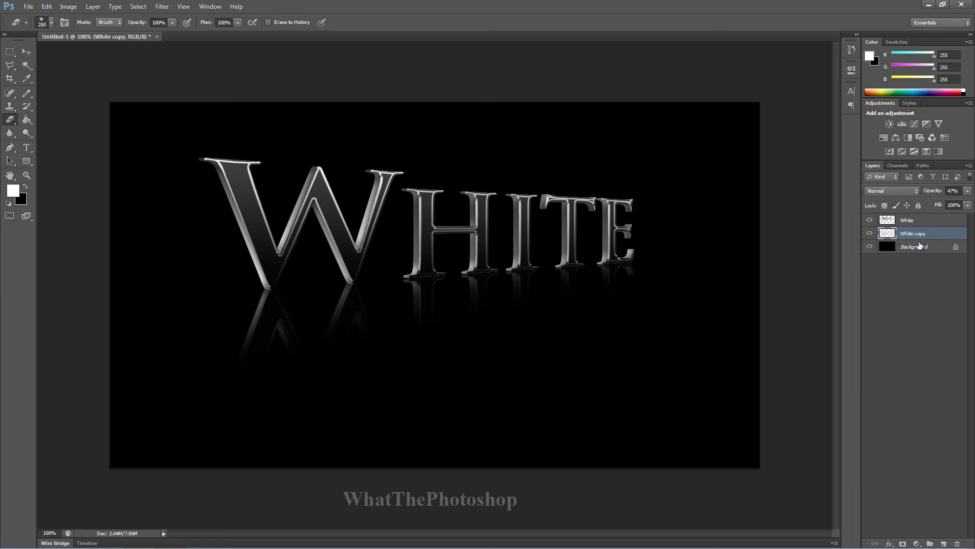
- Compare the text and reflection visibility, then create Layer 1 above the White copy reflection
click(870, 221)
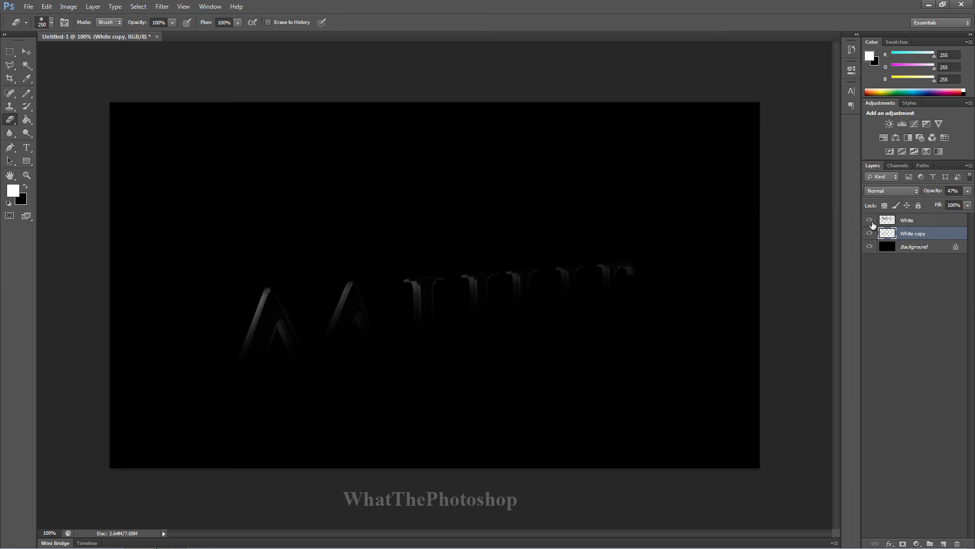
click(870, 221)
click(871, 233)
click(871, 234)
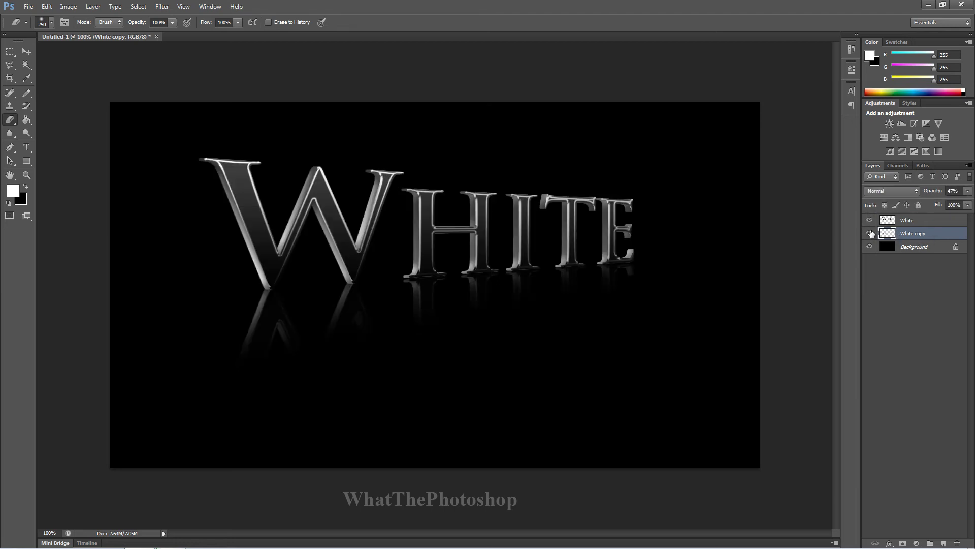
click(948, 543)
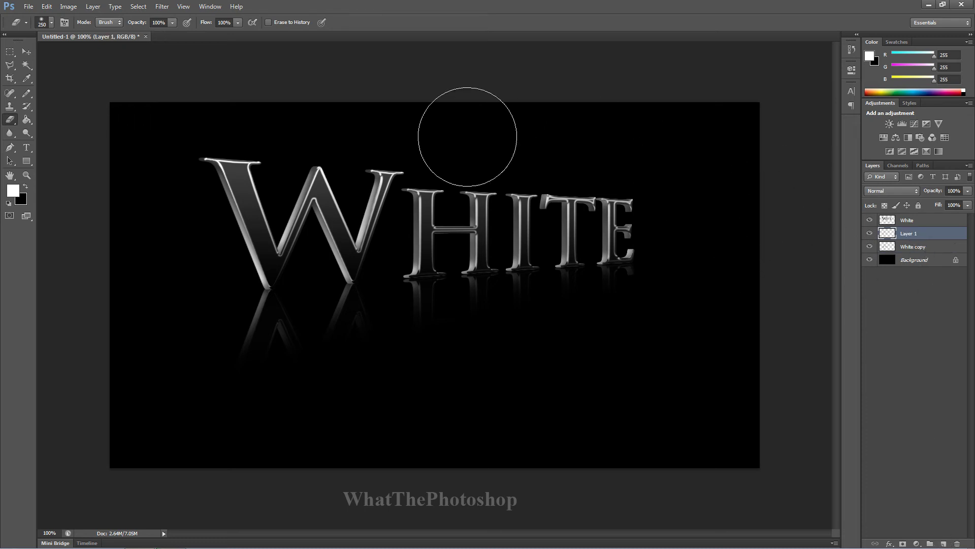
click(47, 6)
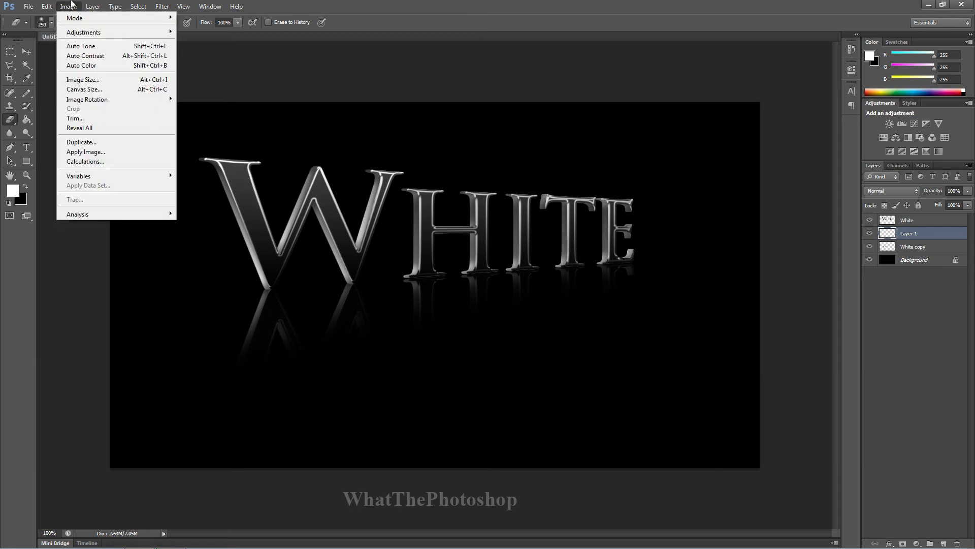
mouse_move(92, 17)
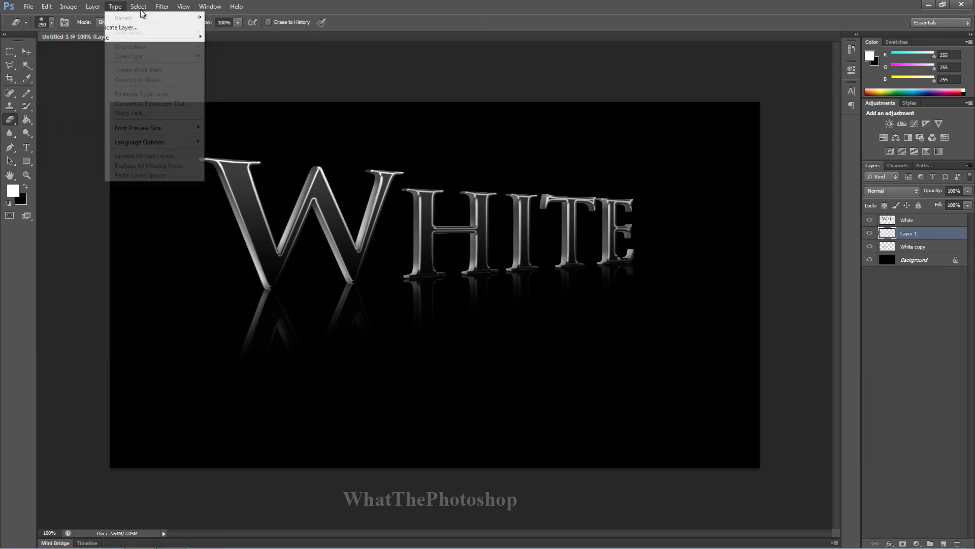
mouse_move(162, 6)
click(457, 2)
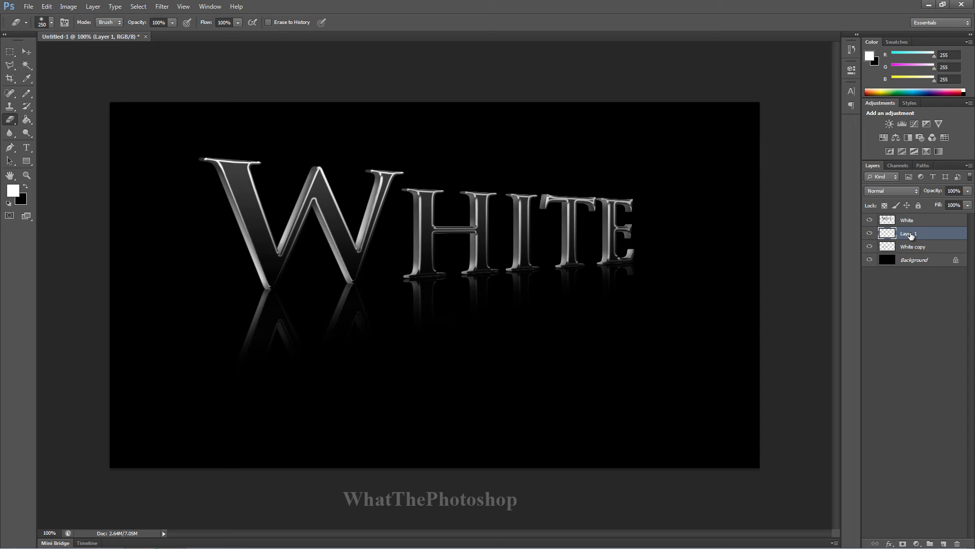
- Select the Brush Tool with 0% hardness and a large soft size of about 600 px
click(28, 92)
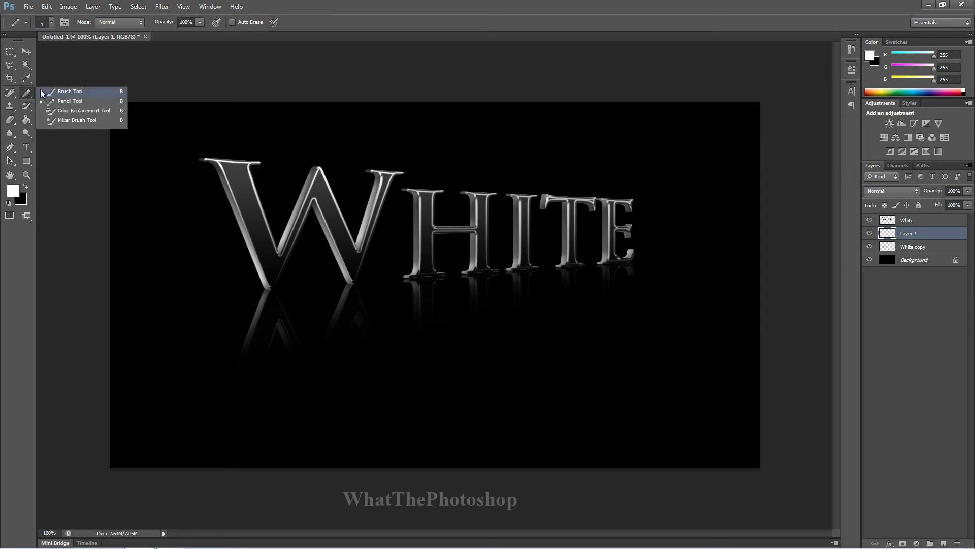
click(41, 90)
click(48, 23)
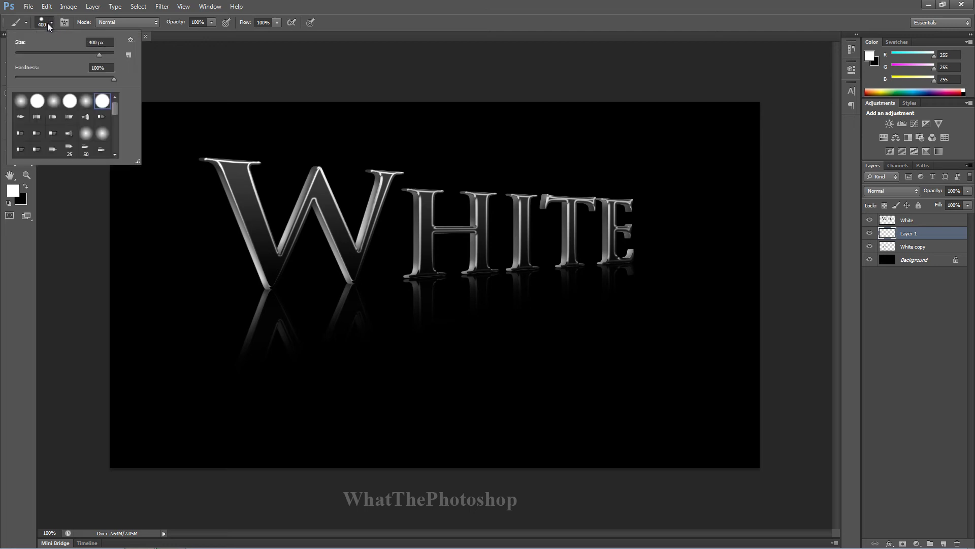
drag(36, 77, 10, 80)
click(330, 36)
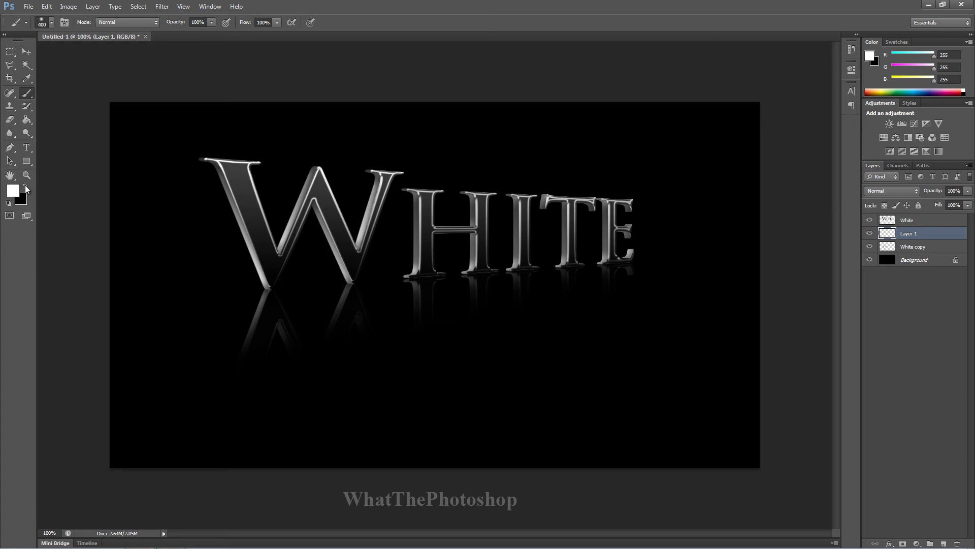
click(51, 23)
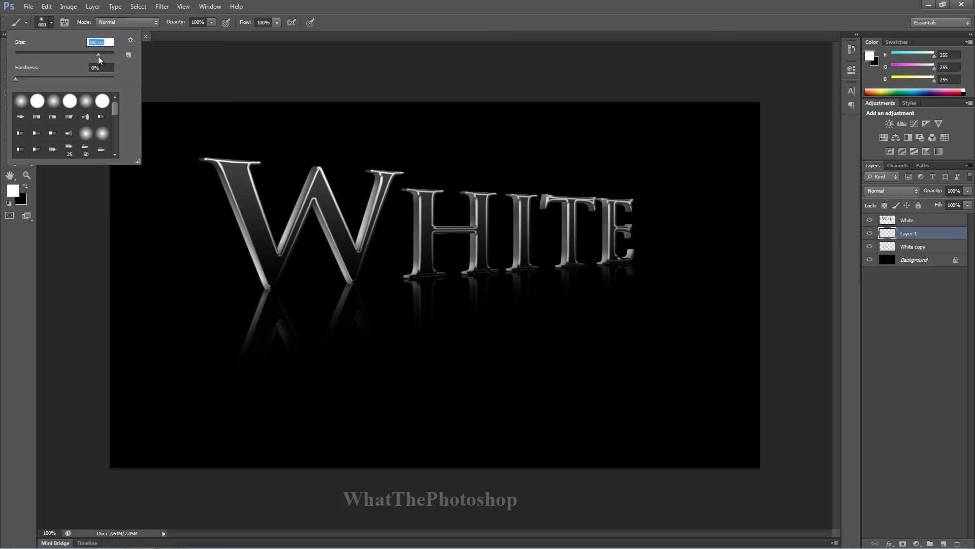
drag(105, 57, 106, 56)
click(398, 18)
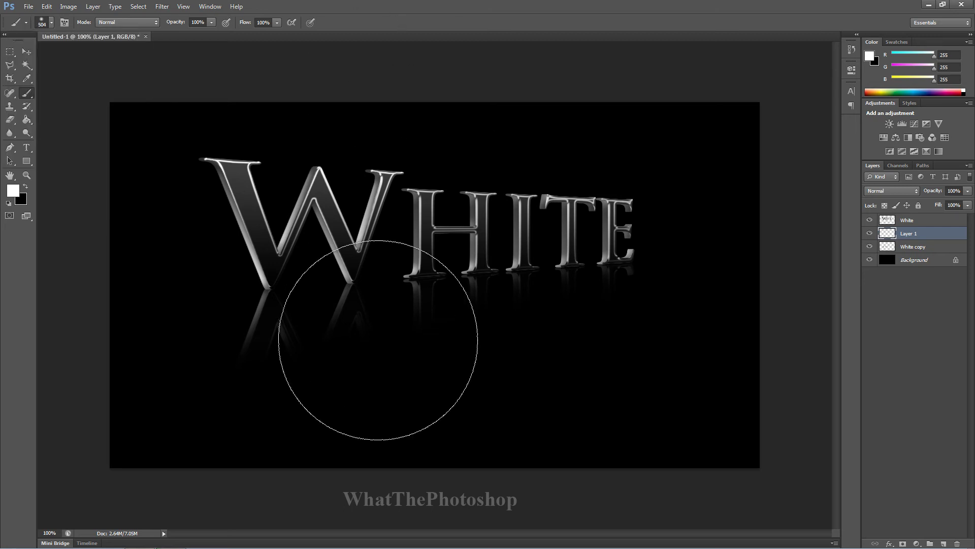
key(bracketright)
key(bracketright)
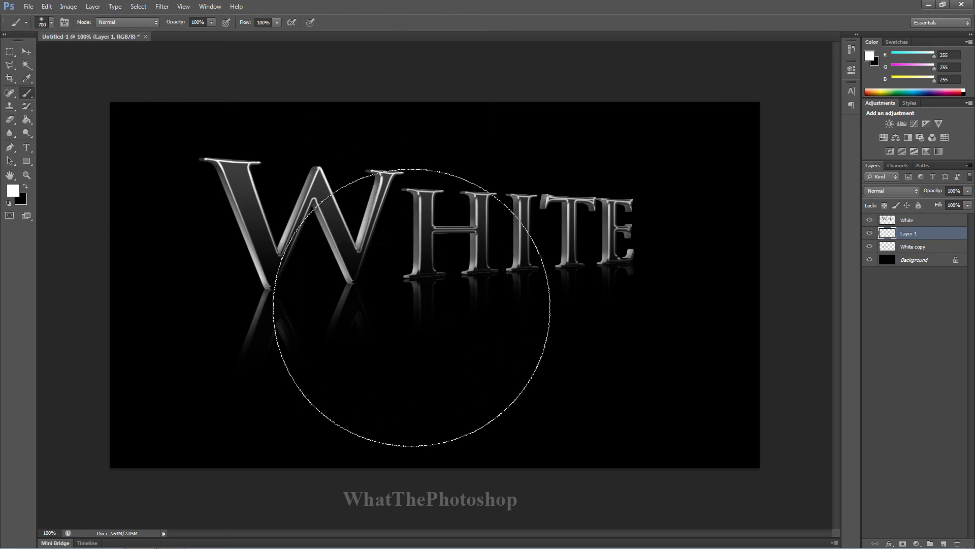
key(bracketleft)
key(bracketleft)
key(bracketleft)
key(bracketright)
key(bracketright)
key(bracketright)
key(bracketleft)
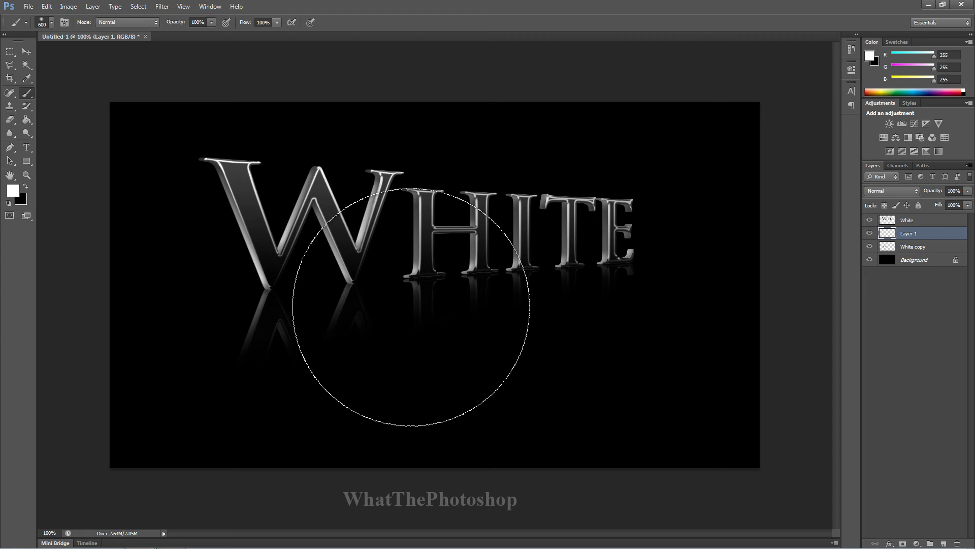
- Paint a single soft white glow at 400 px beneath the middle letters on Layer 1
click(412, 291)
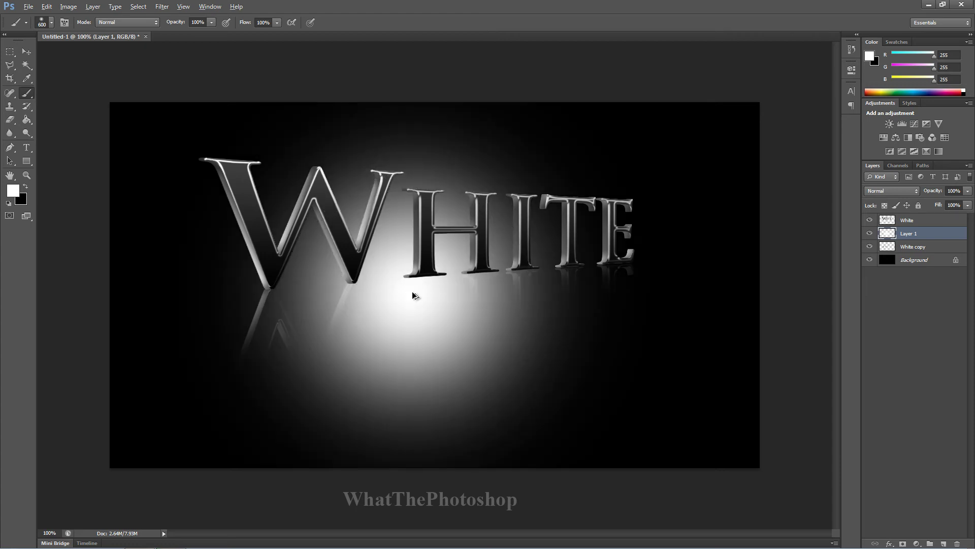
key(ctrl+z)
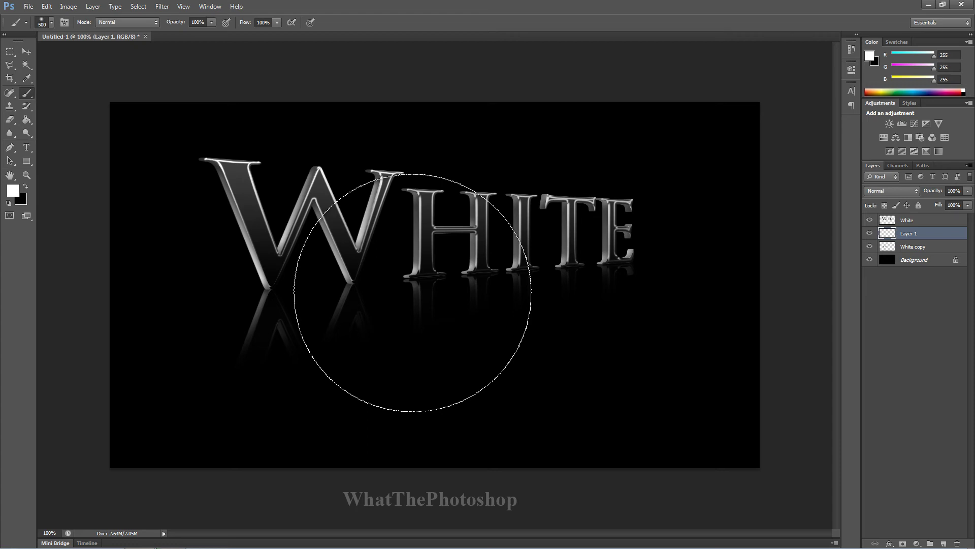
key(bracketleft)
key(bracketleft)
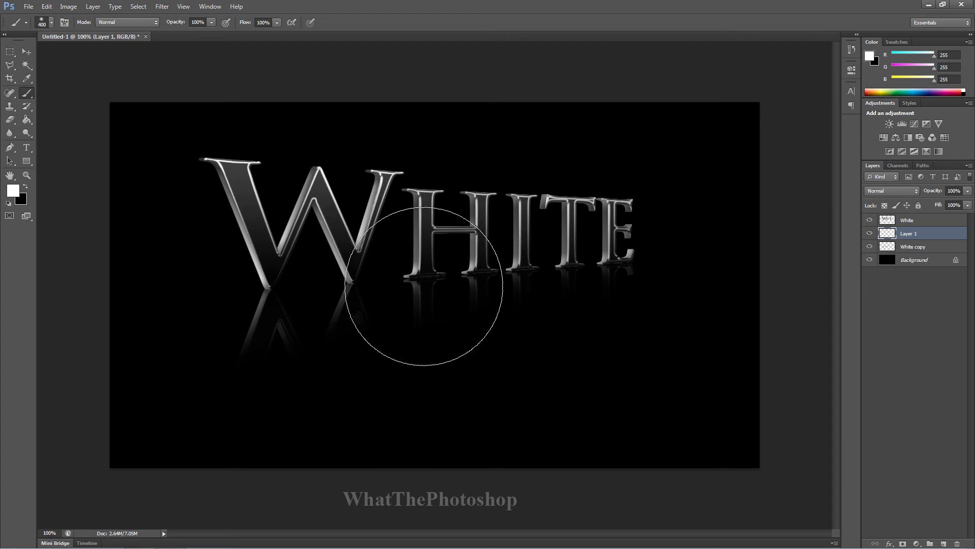
click(424, 285)
mouse_move(589, 547)
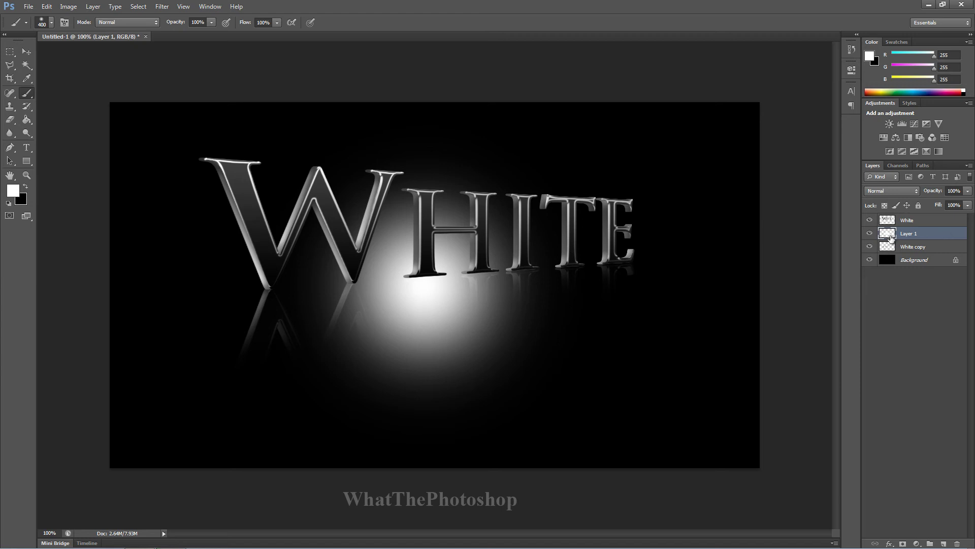
click(869, 234)
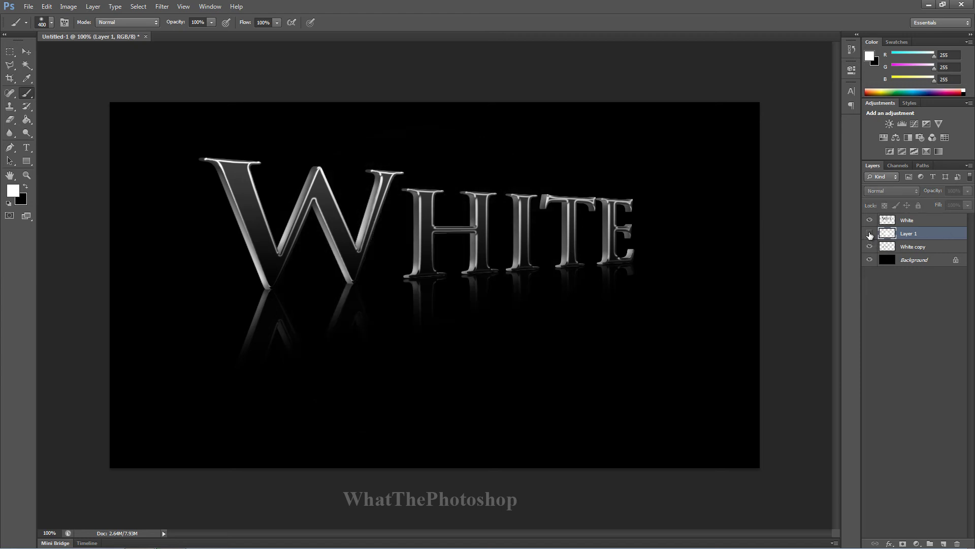
click(869, 234)
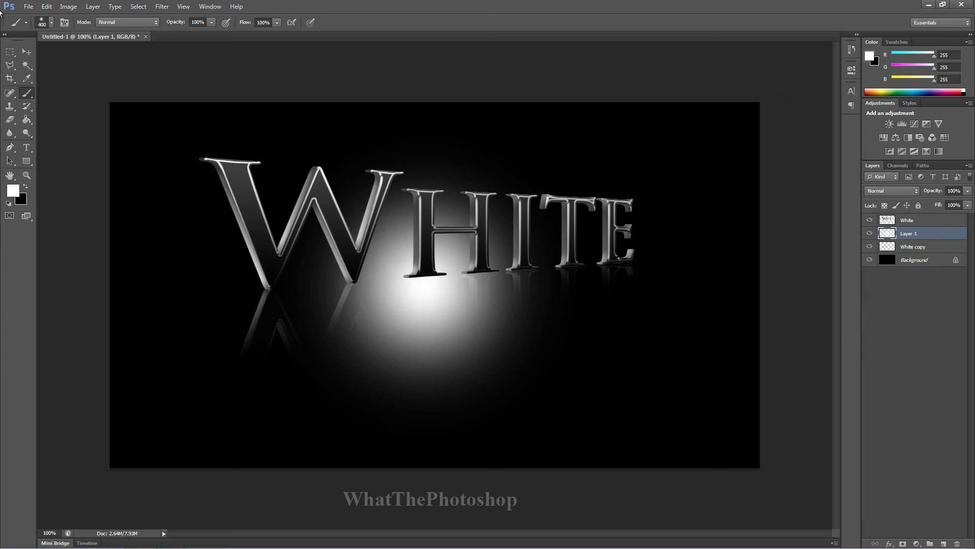
- Free-transform the glow into a thin, wide band tilted -4.5° along the letters' bases
click(46, 6)
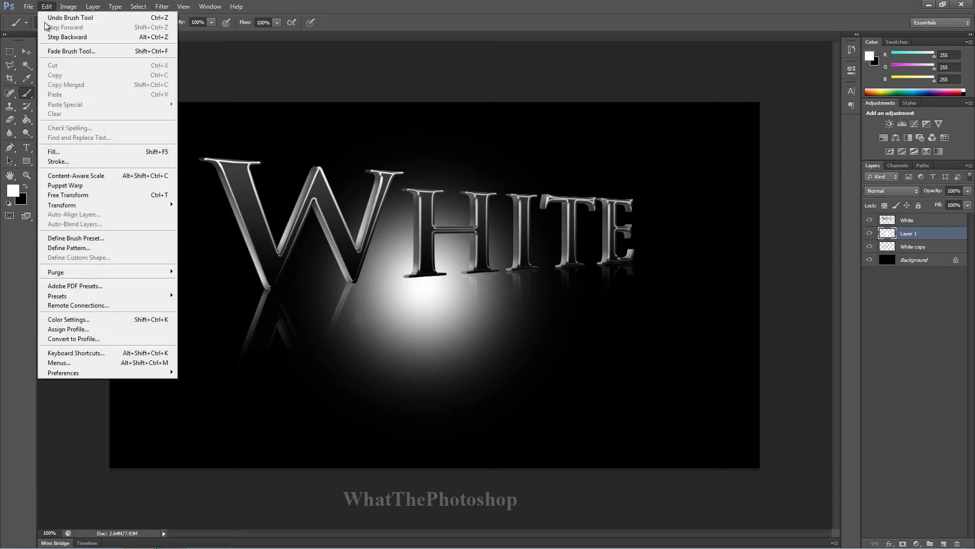
click(72, 195)
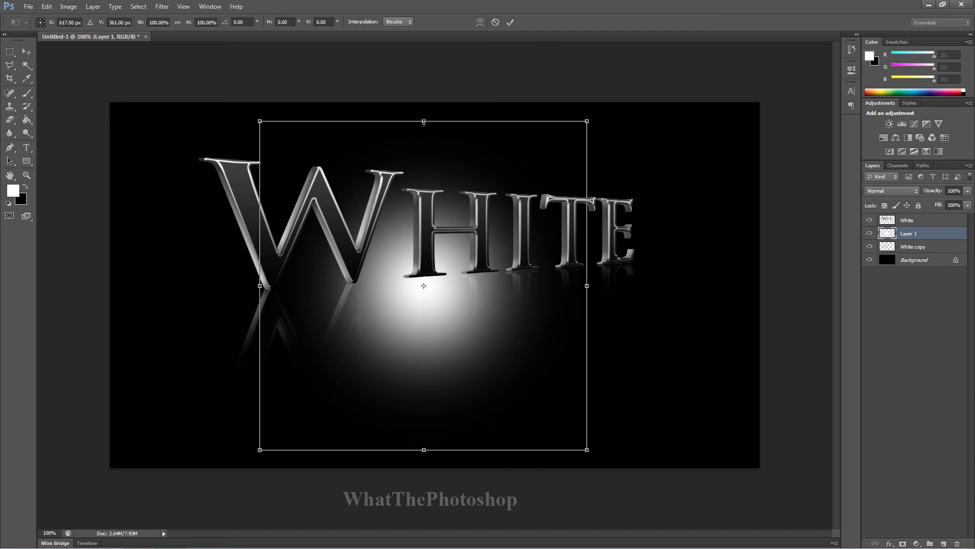
drag(424, 122, 468, 271)
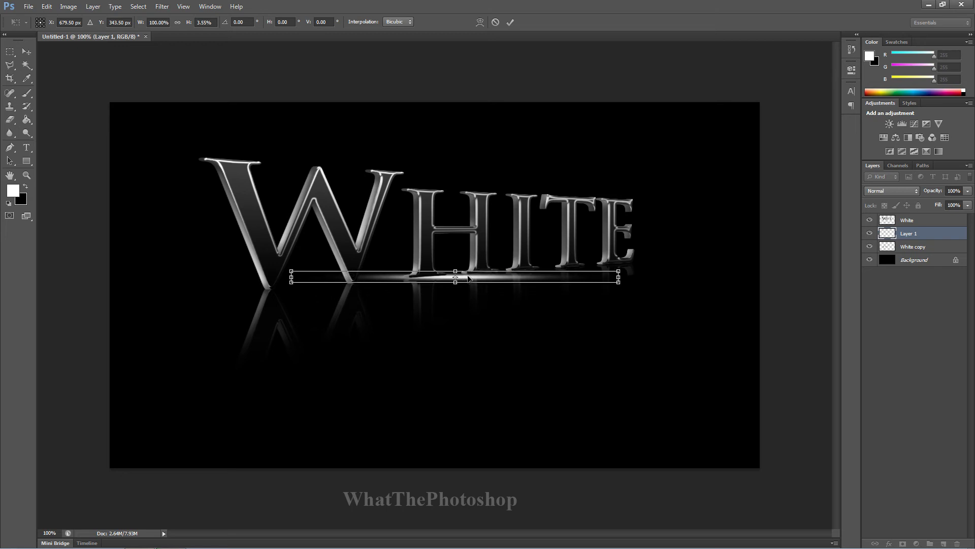
mouse_move(467, 314)
mouse_down()
mouse_move(480, 307)
mouse_move(468, 319)
mouse_up()
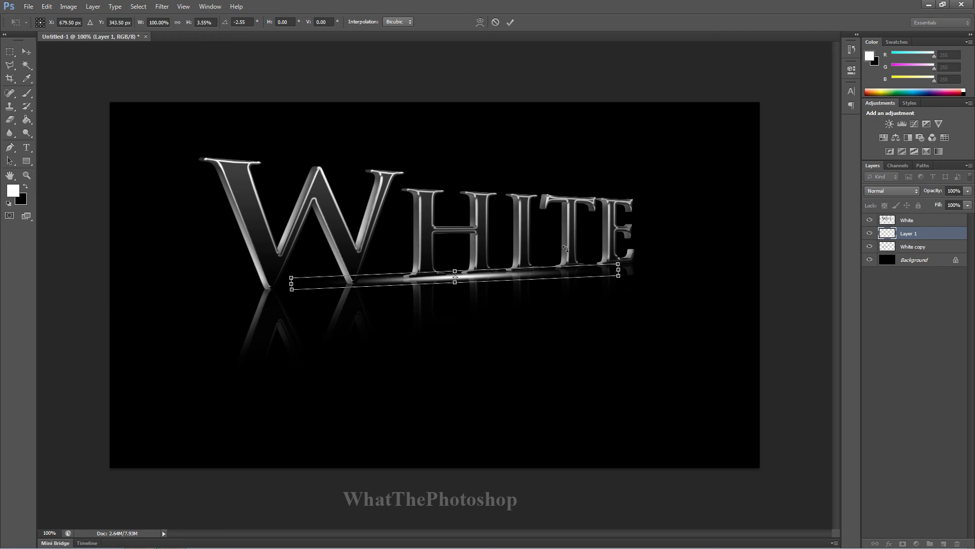
drag(619, 260, 881, 130)
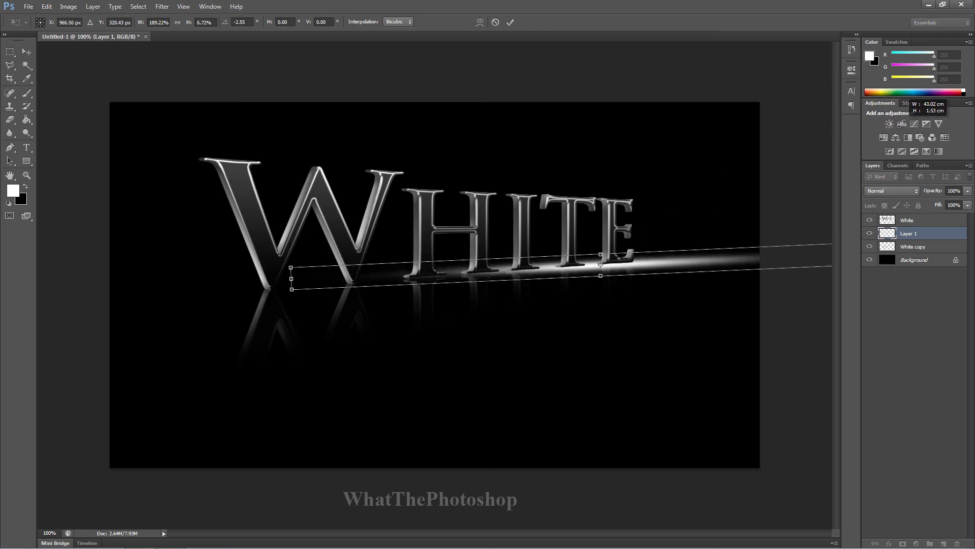
drag(687, 258, 493, 279)
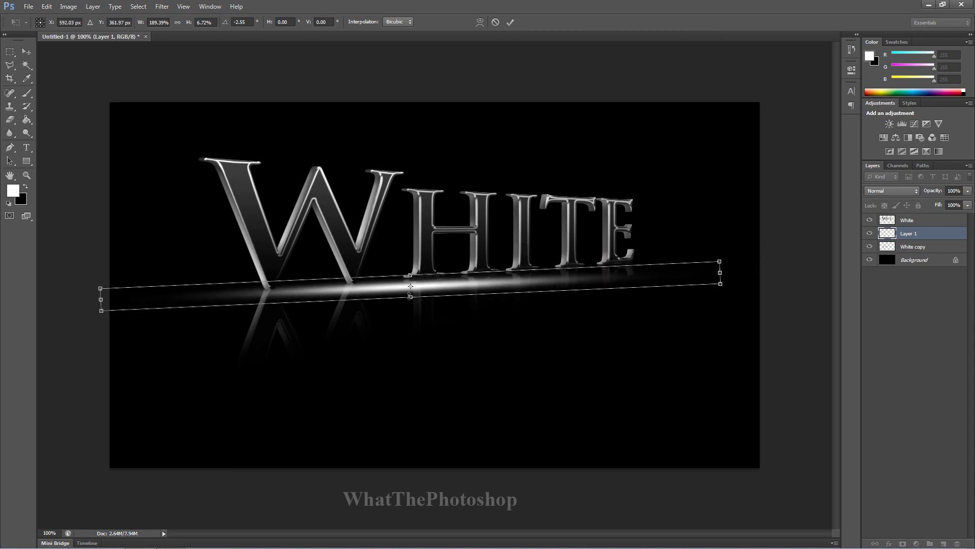
drag(410, 296, 412, 333)
drag(539, 358, 512, 293)
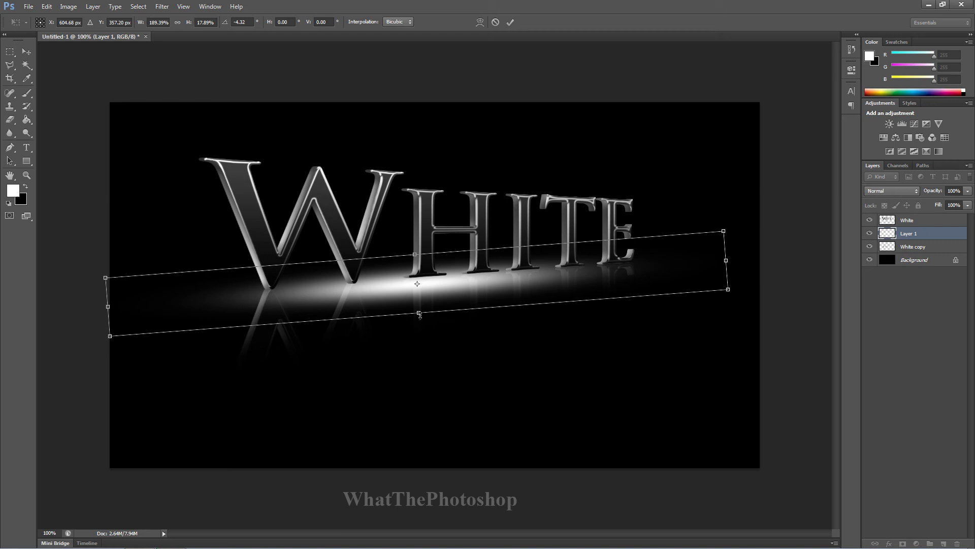
drag(430, 293, 435, 286)
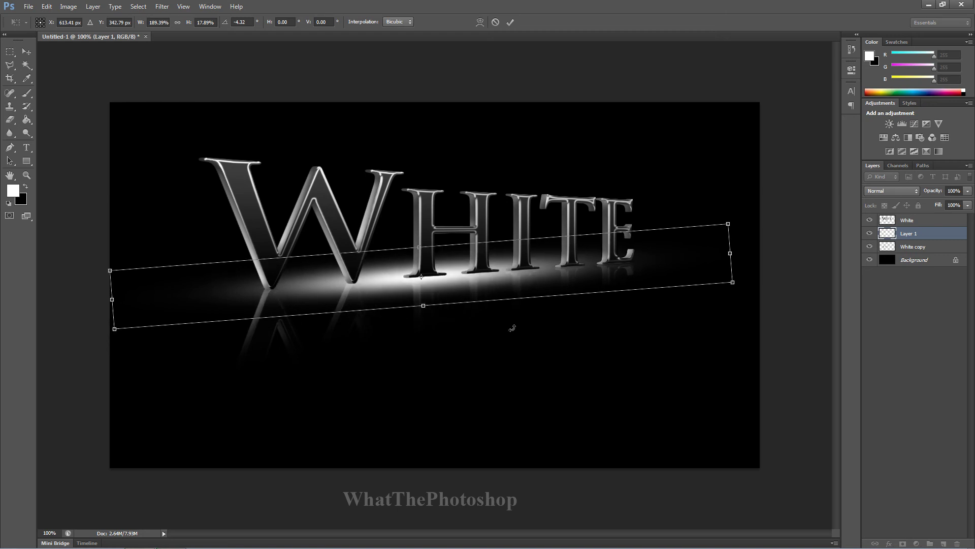
mouse_move(513, 326)
mouse_down()
mouse_move(508, 311)
mouse_move(510, 328)
mouse_up()
drag(480, 276, 499, 280)
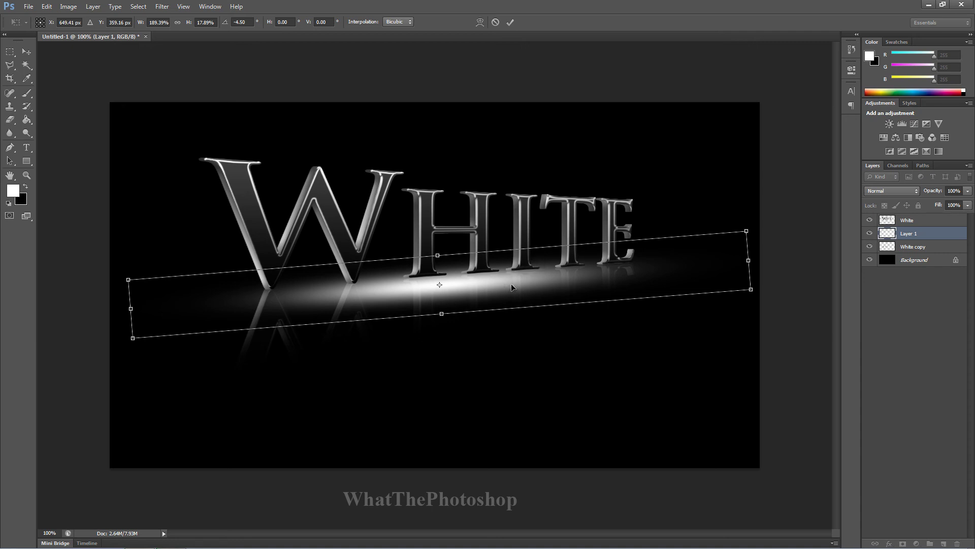
key(b)
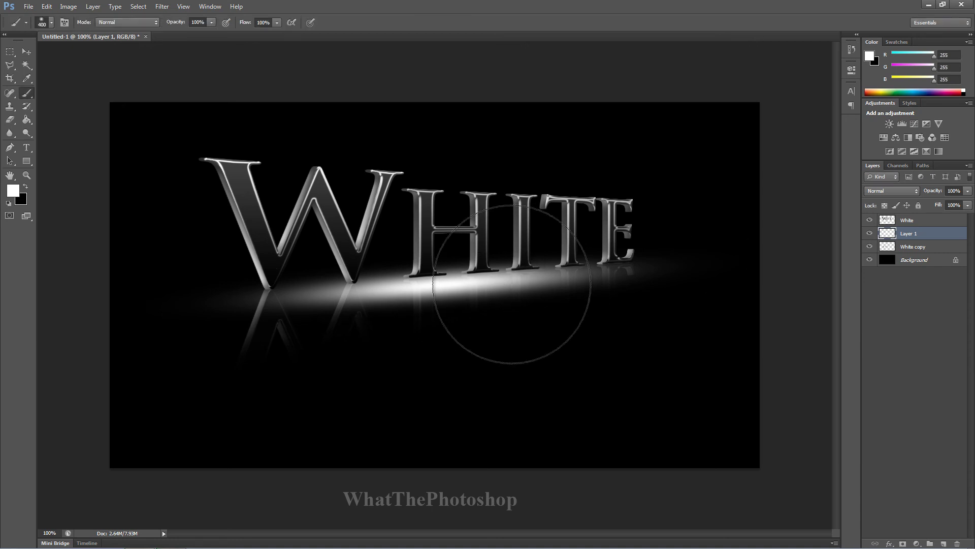
- Perspective-transform the glow taller with a 2.59° skew and shift it left under the letters
click(48, 7)
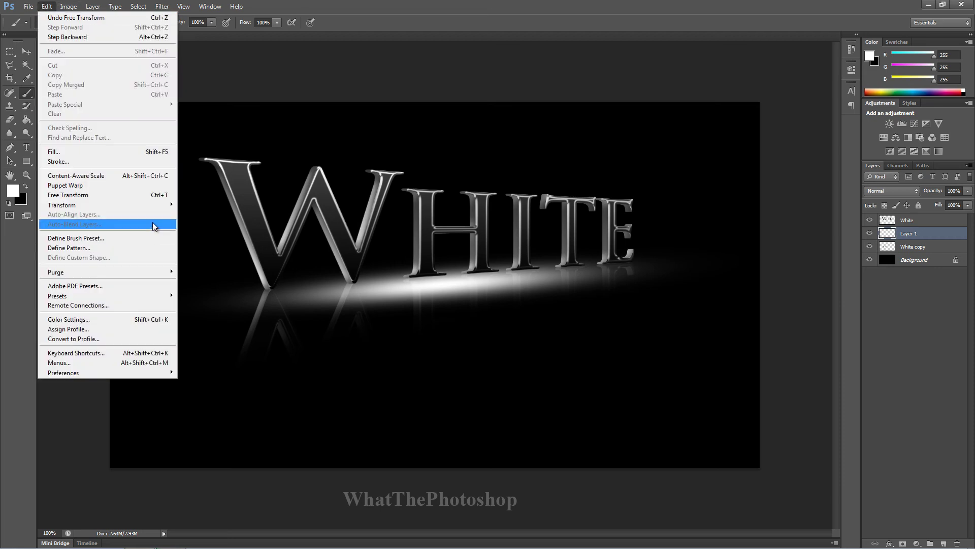
mouse_move(172, 205)
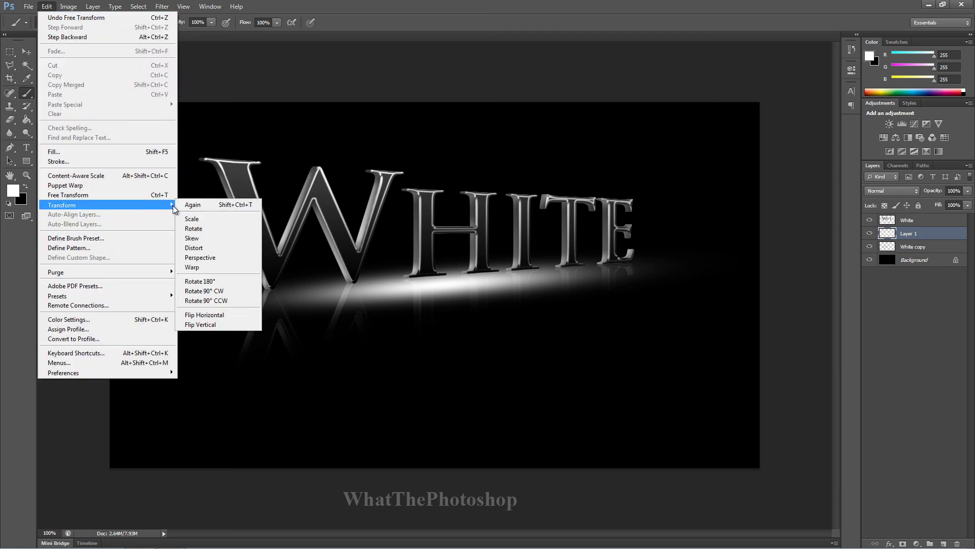
click(199, 256)
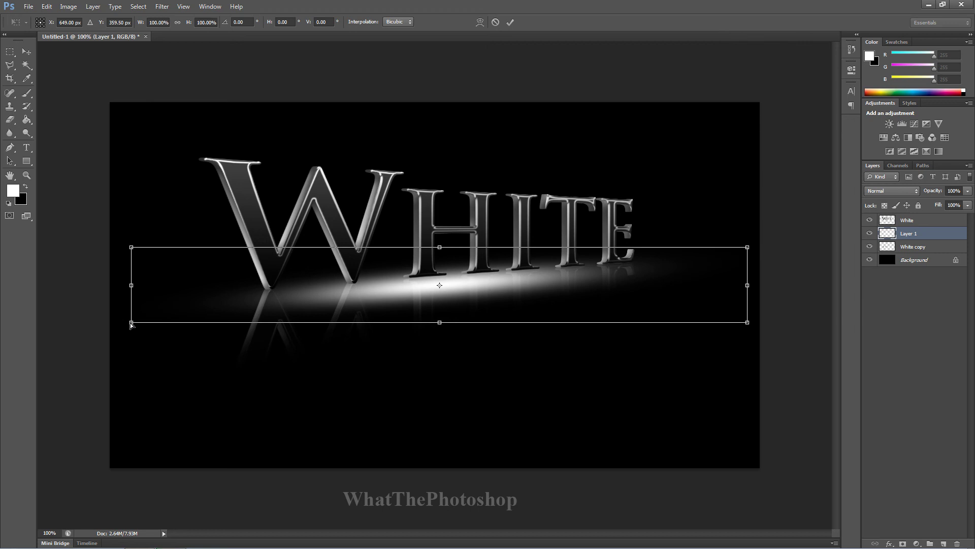
drag(131, 323, 132, 331)
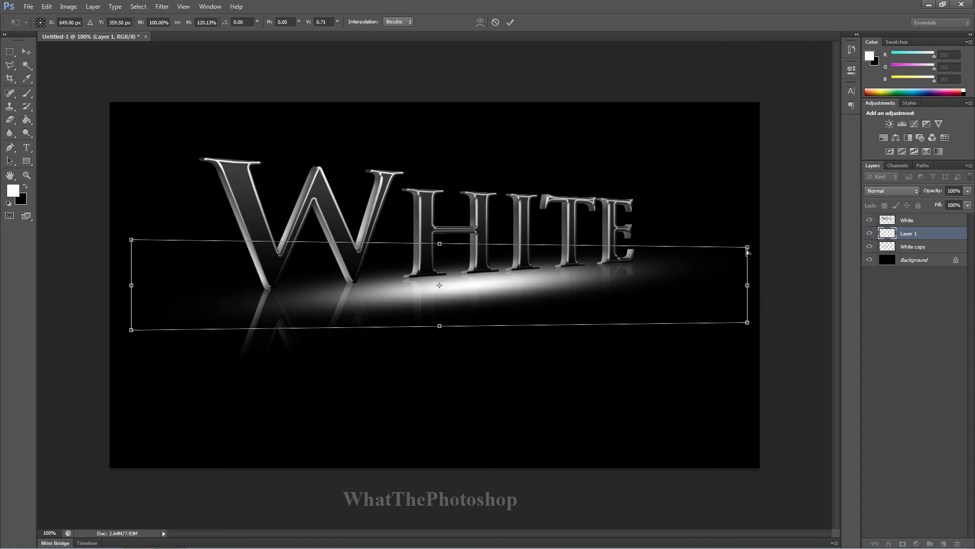
drag(749, 250, 749, 258)
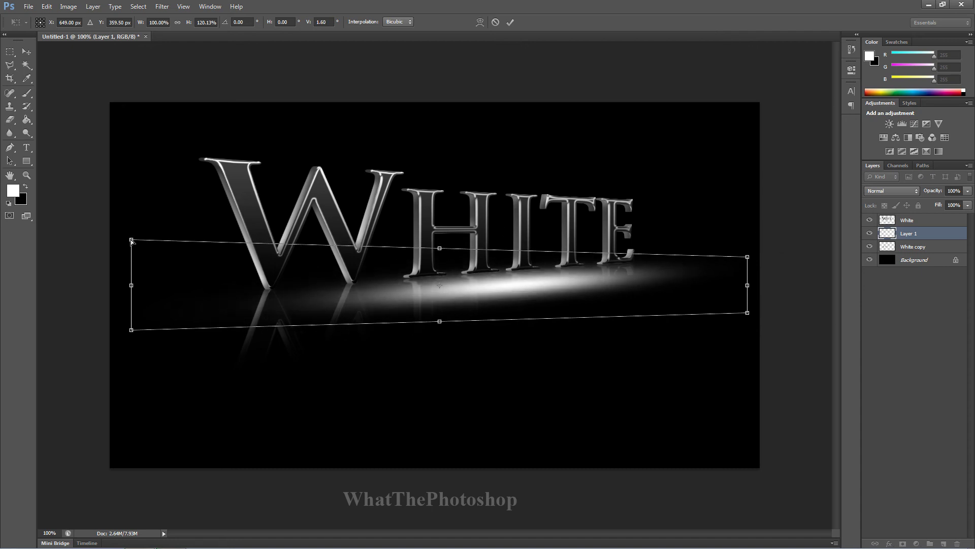
drag(132, 241, 132, 229)
drag(522, 272, 467, 273)
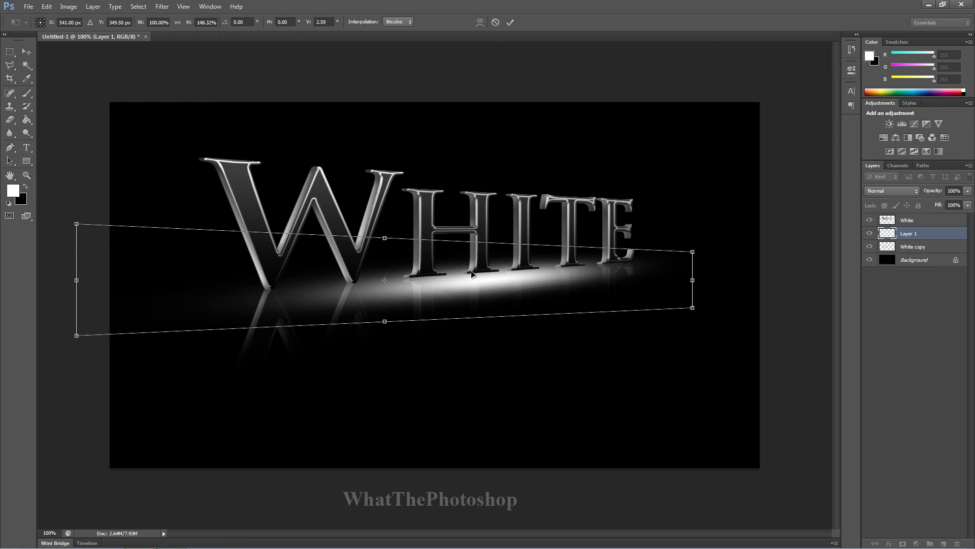
key(Return)
key(b)
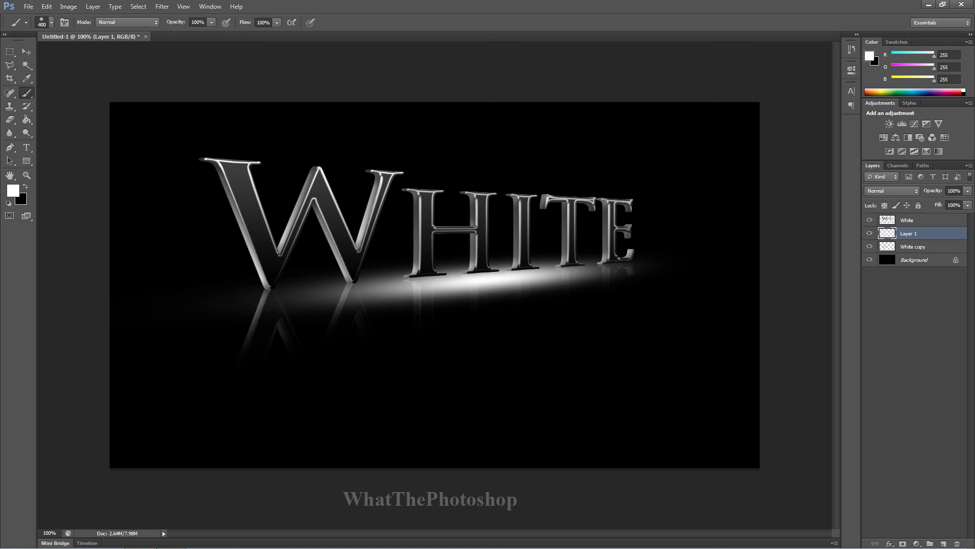
- Re-adjust the glow's perspective to a -3.58° skew and nudge it slightly down
click(49, 9)
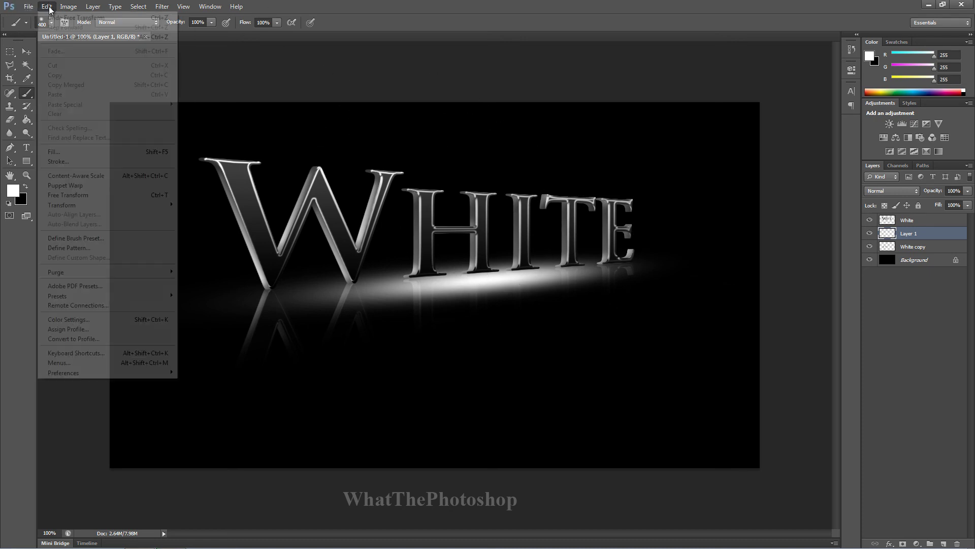
mouse_move(153, 204)
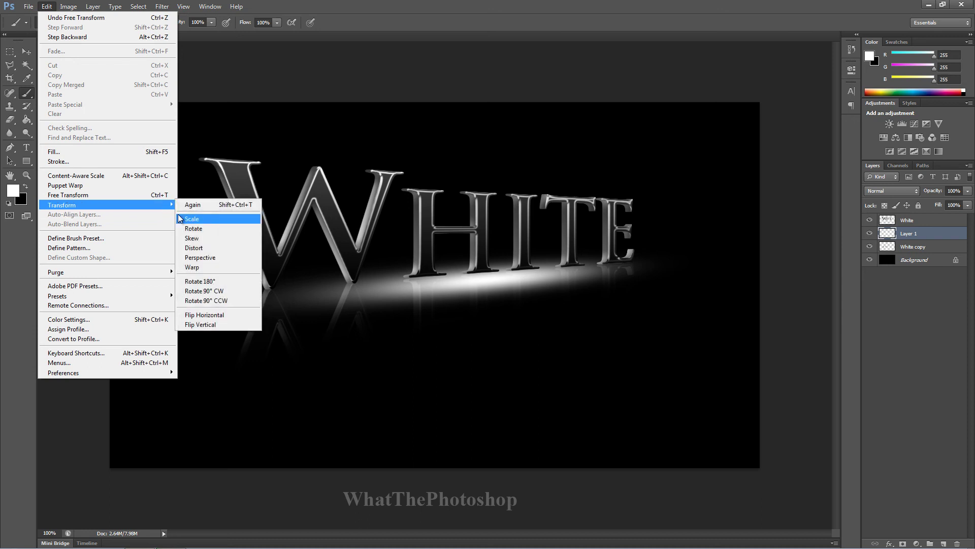
click(217, 259)
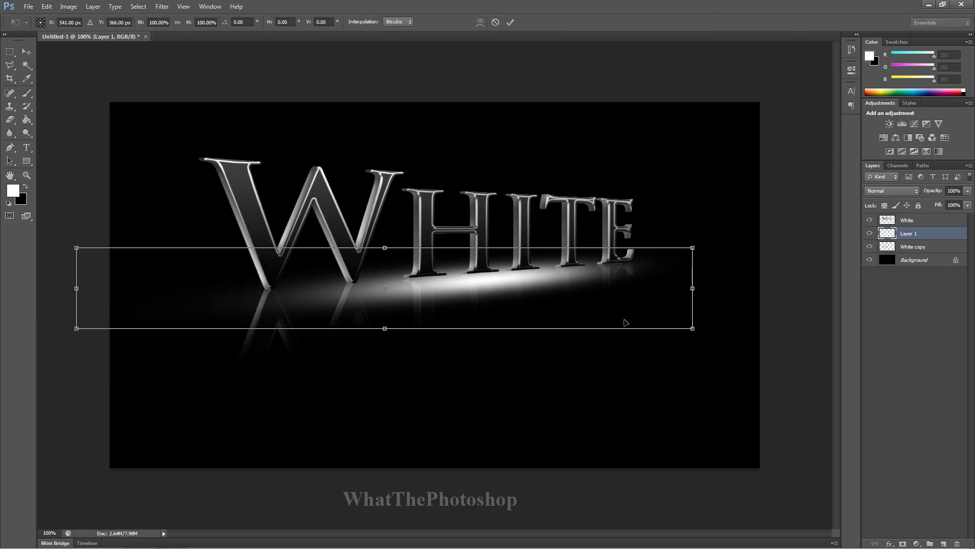
mouse_move(694, 330)
mouse_down()
mouse_move(696, 321)
mouse_move(692, 346)
mouse_move(689, 331)
mouse_up()
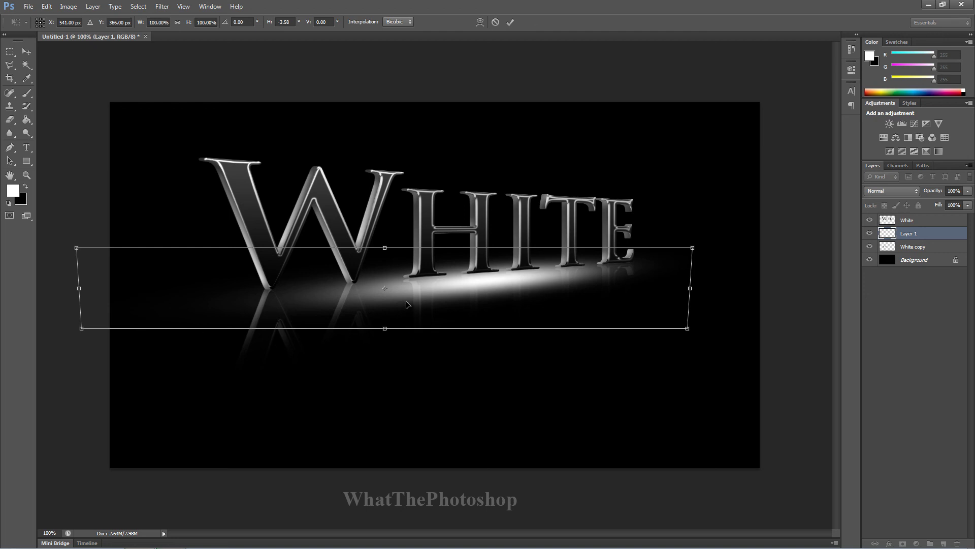
drag(407, 304, 404, 307)
key(Return)
key(b)
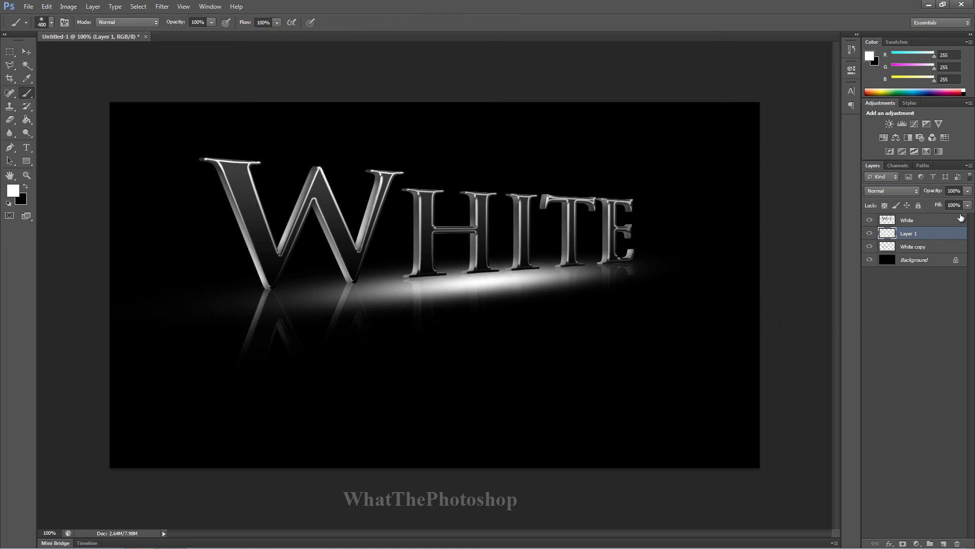
- Set Layer 1's floor-glow opacity to 31% so the light streak reads fainter
click(968, 192)
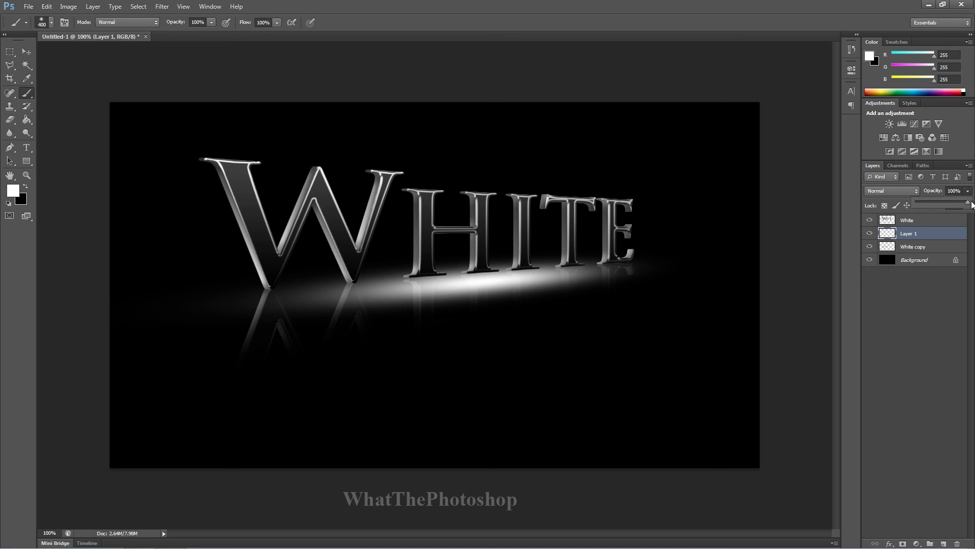
drag(968, 202, 927, 209)
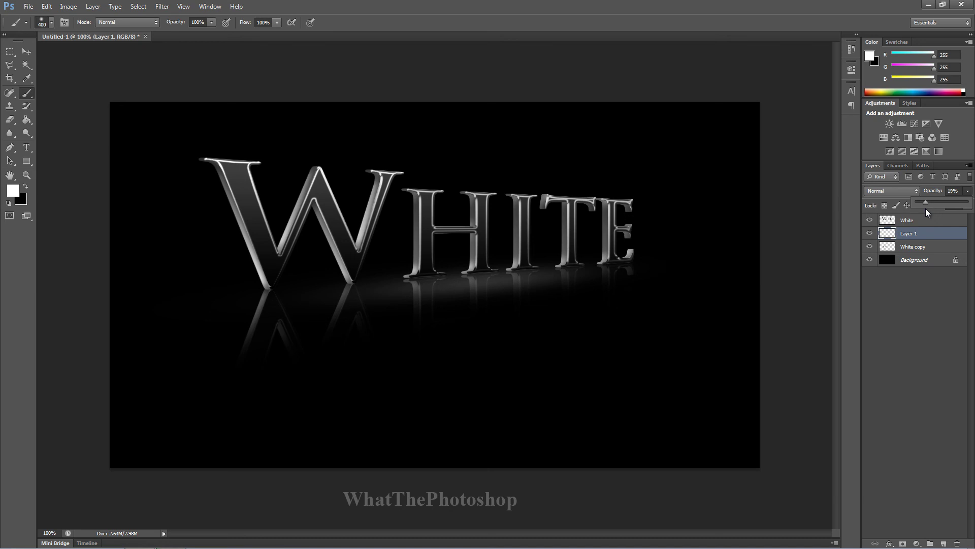
drag(920, 210, 932, 207)
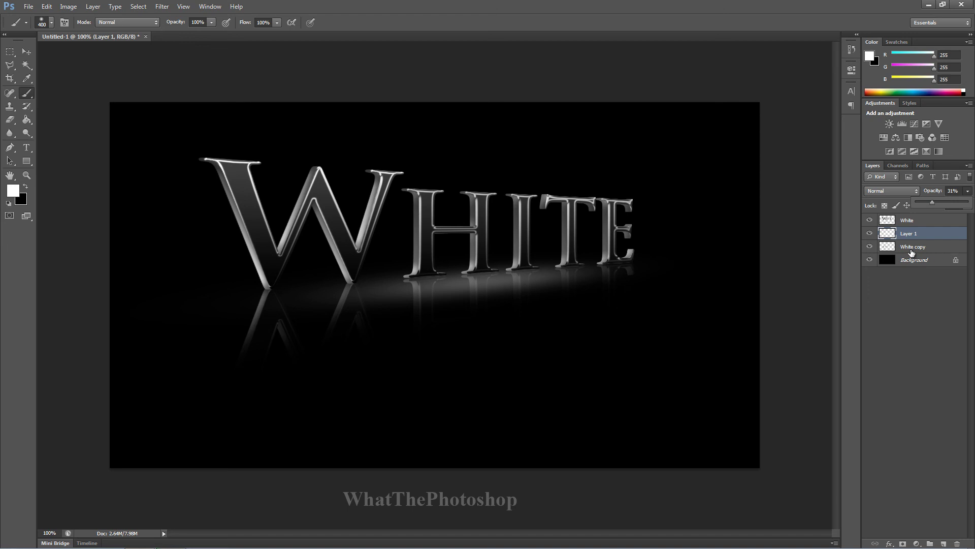
key(Return)
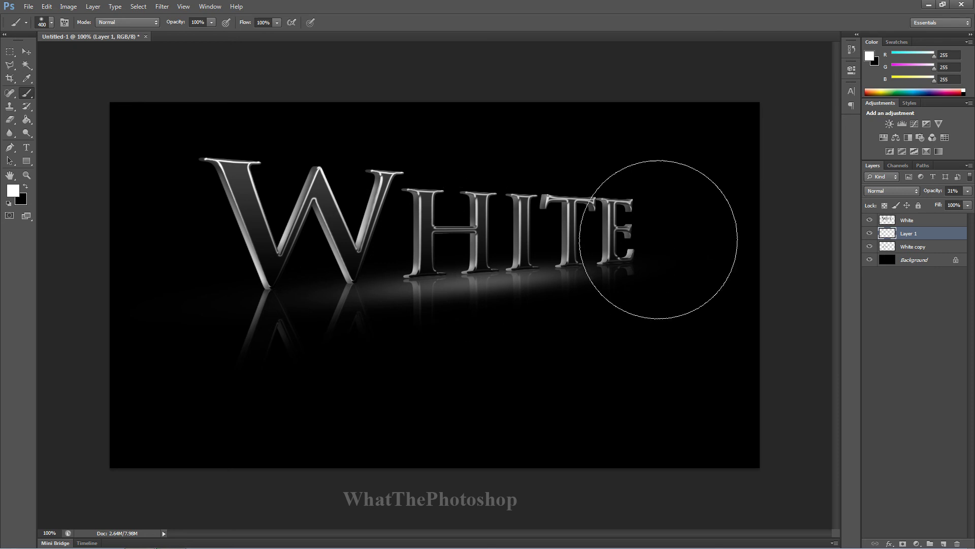
- Select the White text layer and briefly hide and reshow it to compare
click(908, 223)
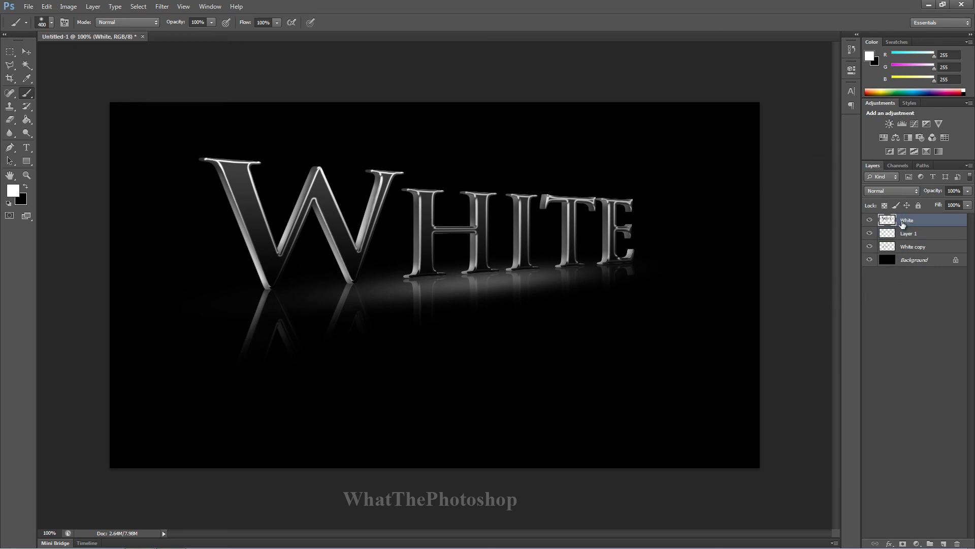
click(870, 221)
click(869, 221)
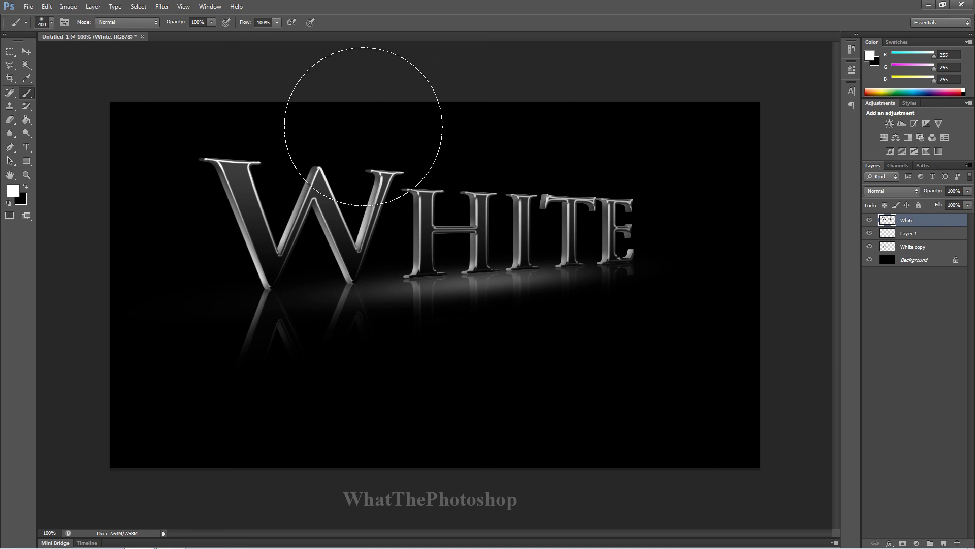
- Outline the area above the text baseline with the Polygonal Lasso and clear Layer 1's glow there
click(9, 67)
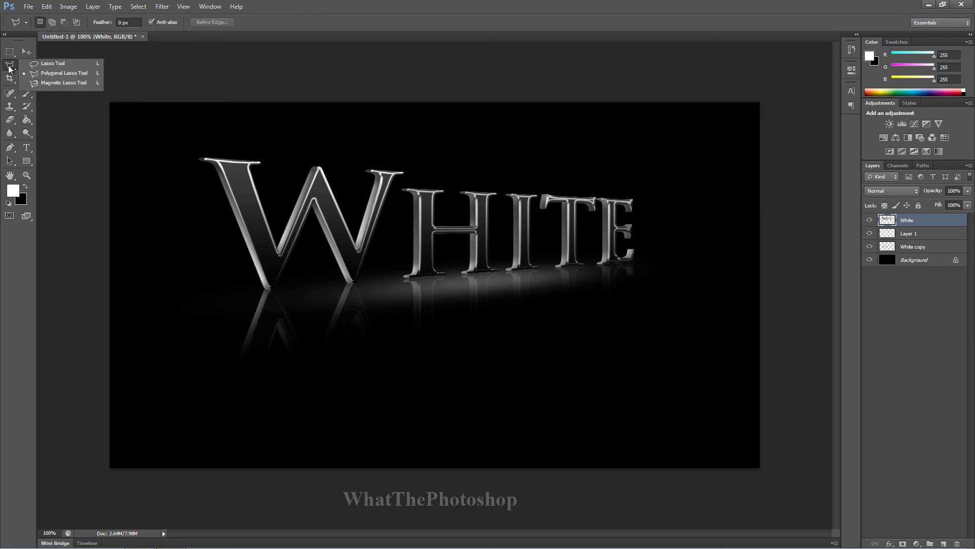
click(41, 73)
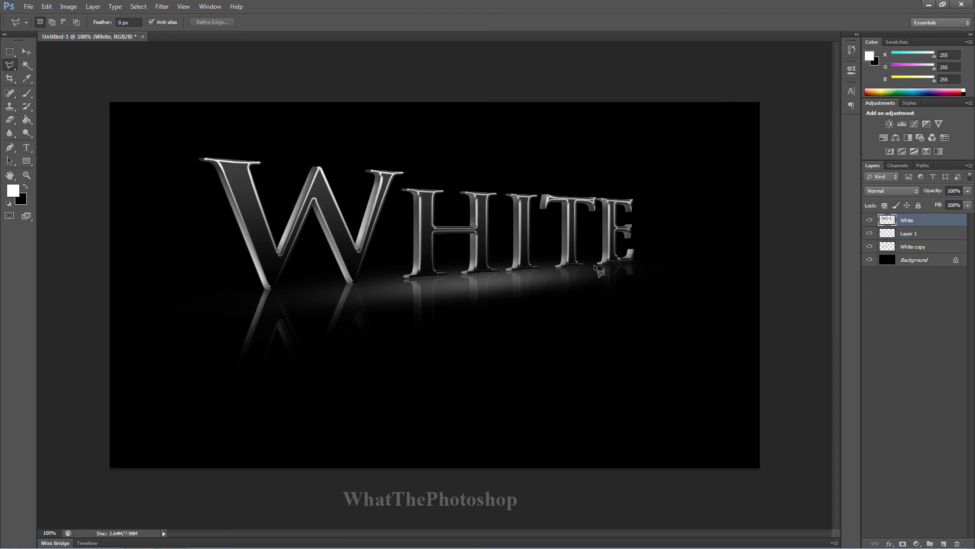
click(641, 261)
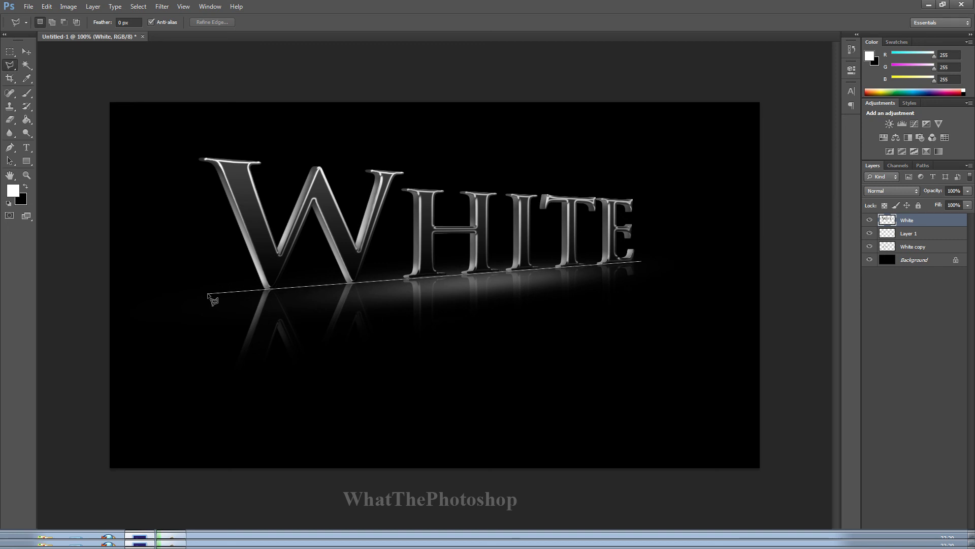
click(240, 227)
click(630, 192)
click(678, 227)
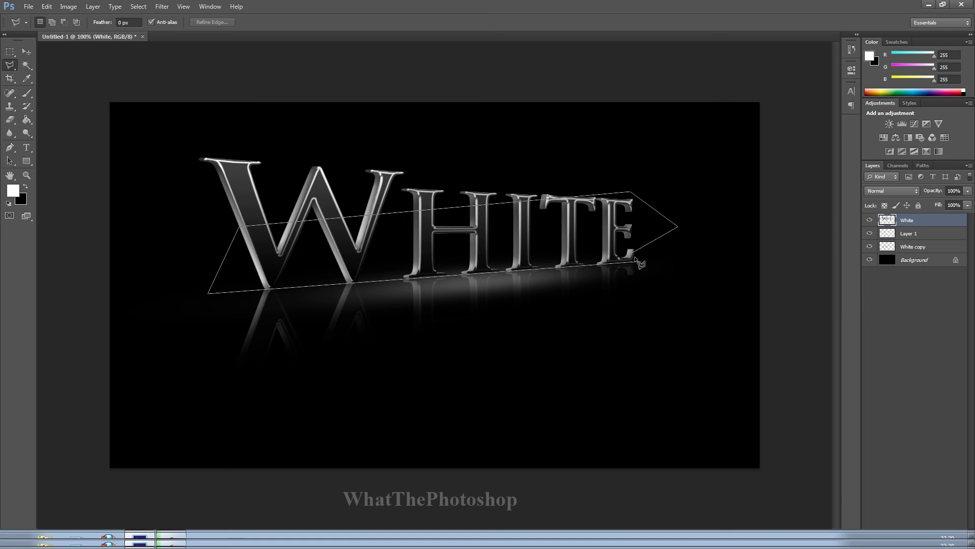
click(643, 262)
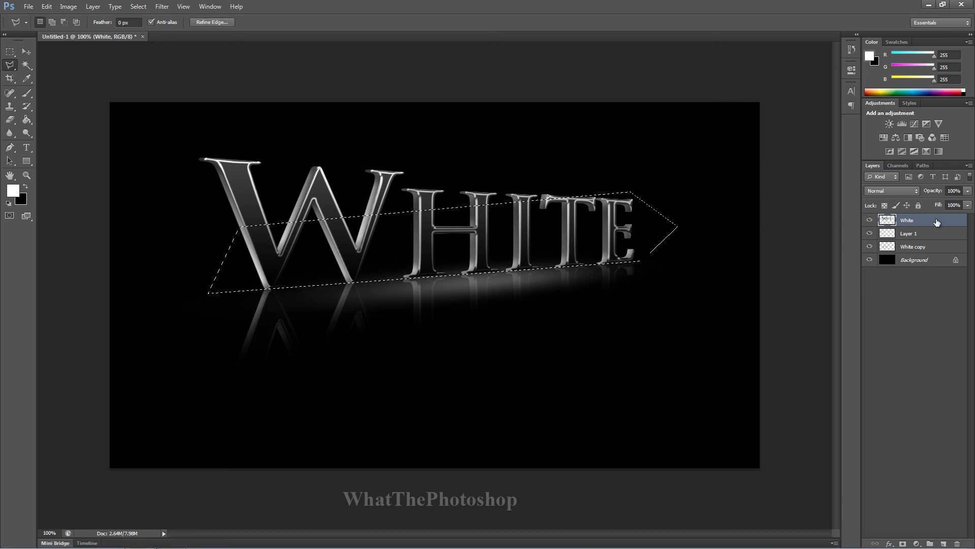
click(939, 234)
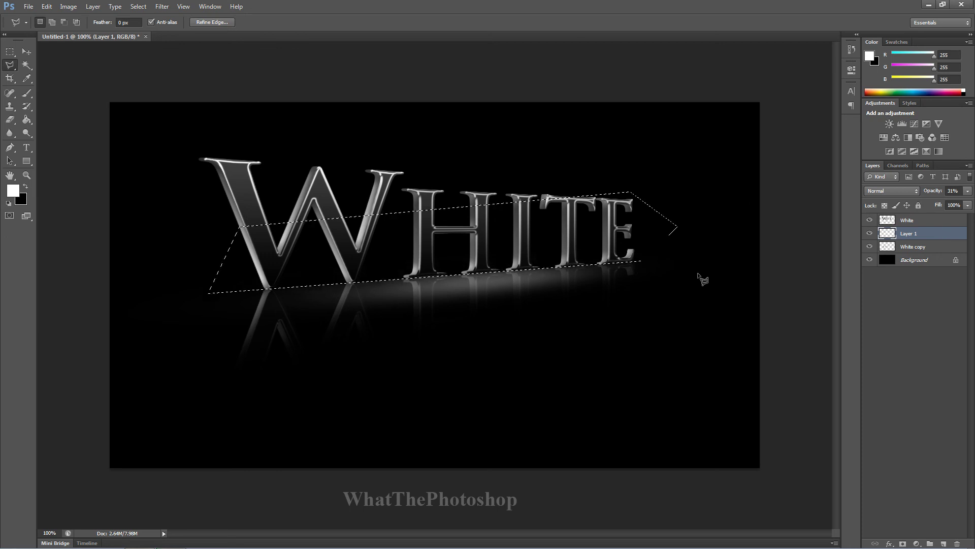
key(Return)
key(ctrl+d)
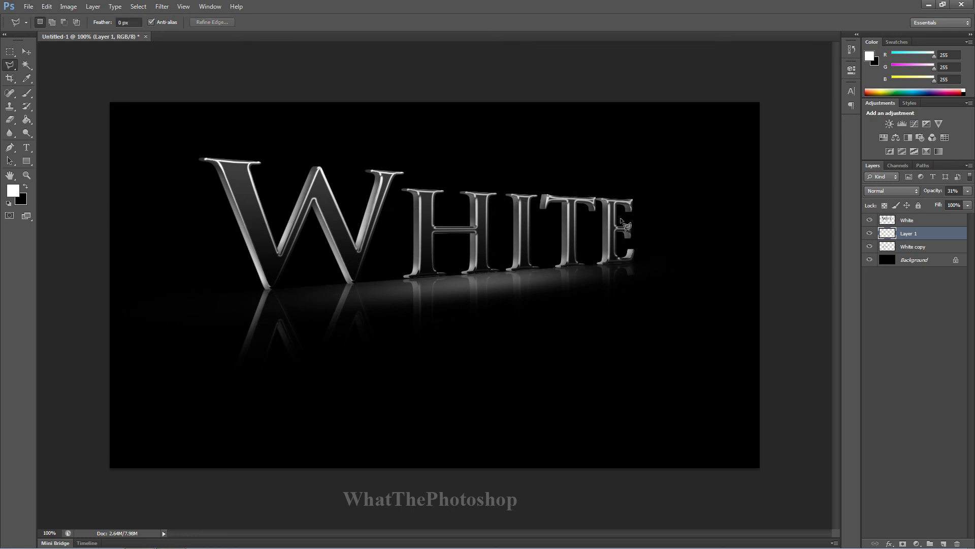